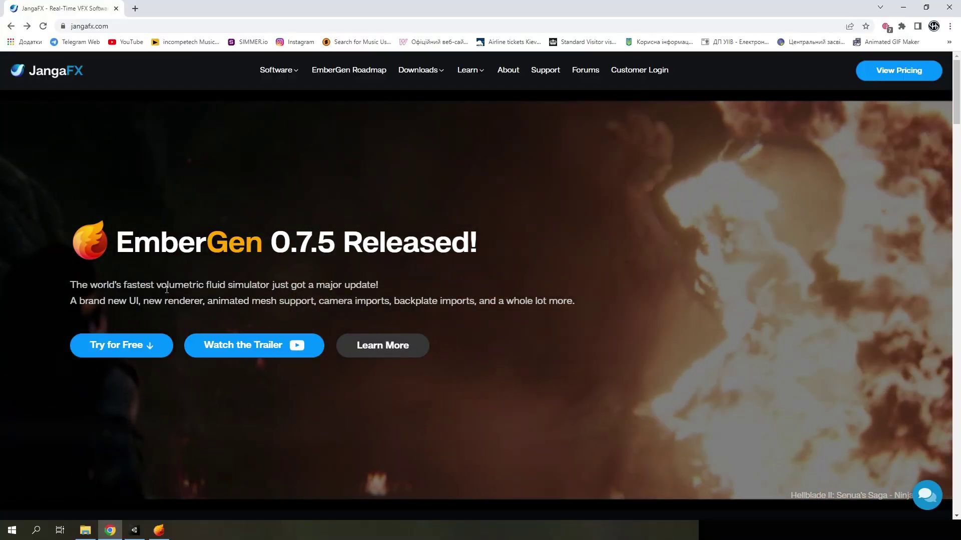
Step: Review EmberGen's free trial and monthly pricing on JangaFX, then switch to the EmberGen window
left_click(124, 345)
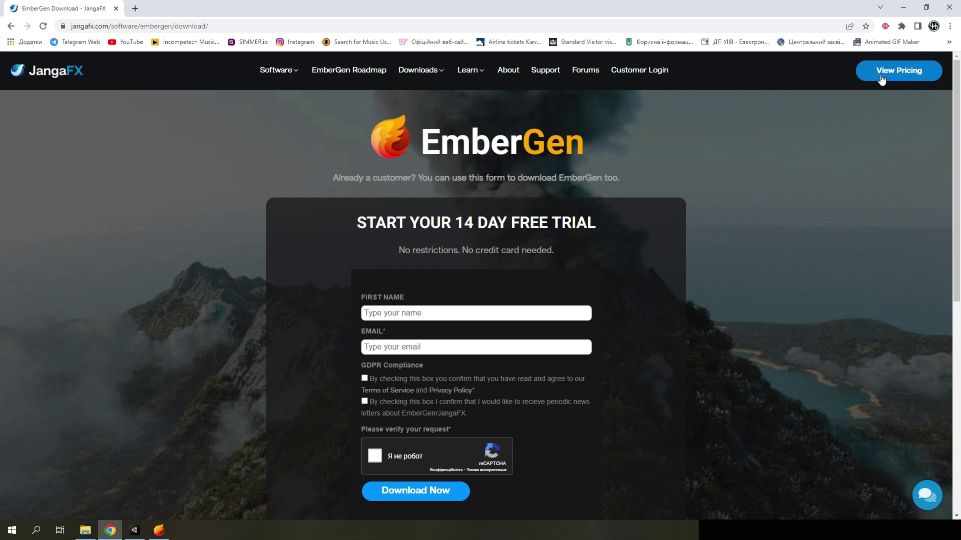
left_click(881, 78)
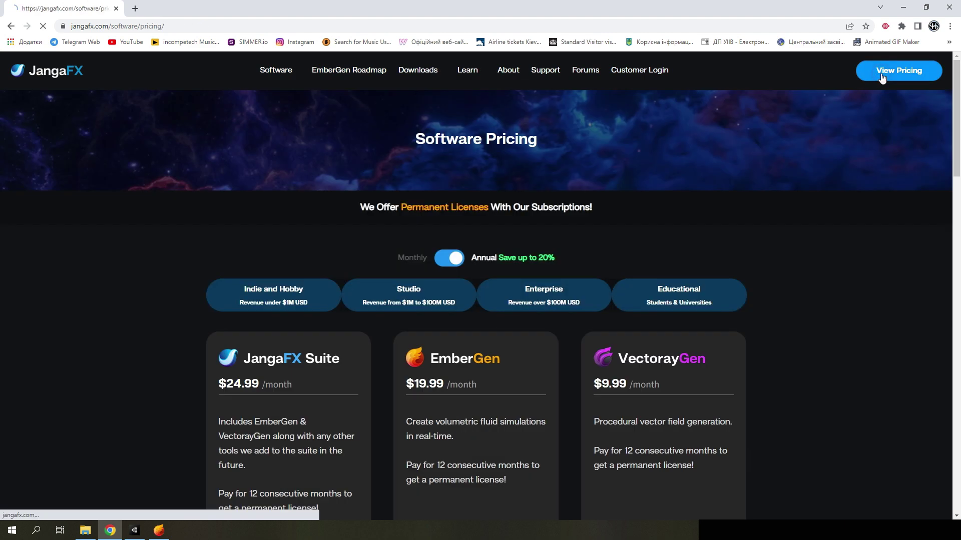
left_click(454, 259)
left_click(159, 530)
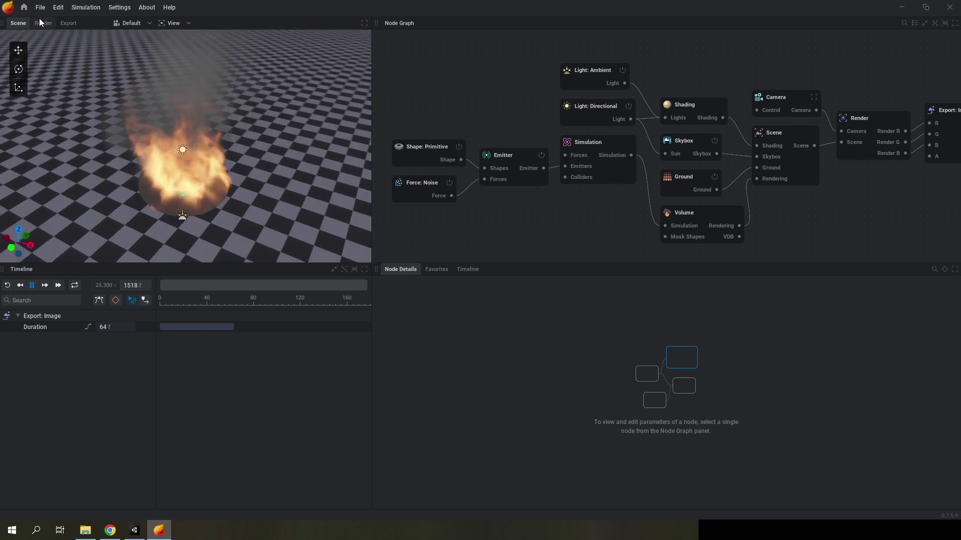
Step: Load the 13_game_explosion_example preset through File > Open Project
left_click(40, 8)
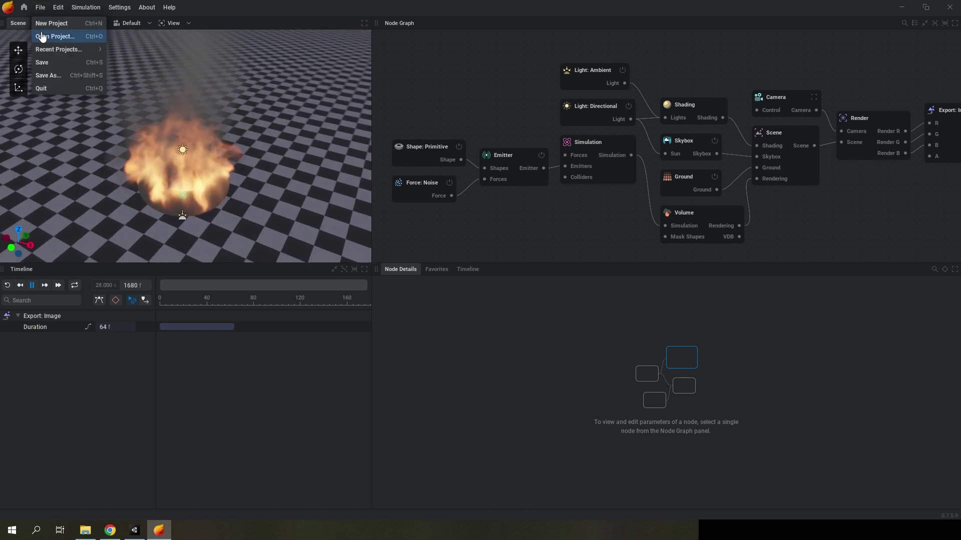
left_click(42, 36)
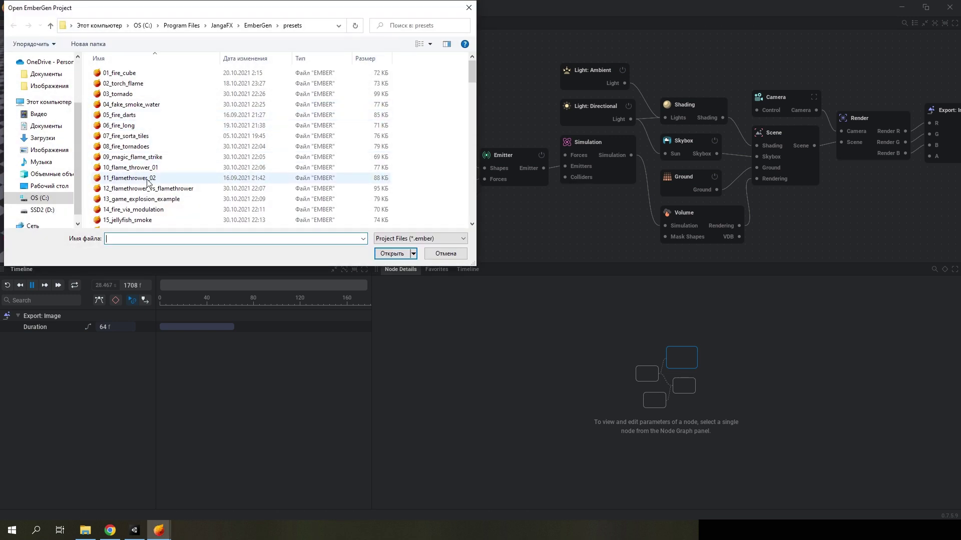
double_click(139, 199)
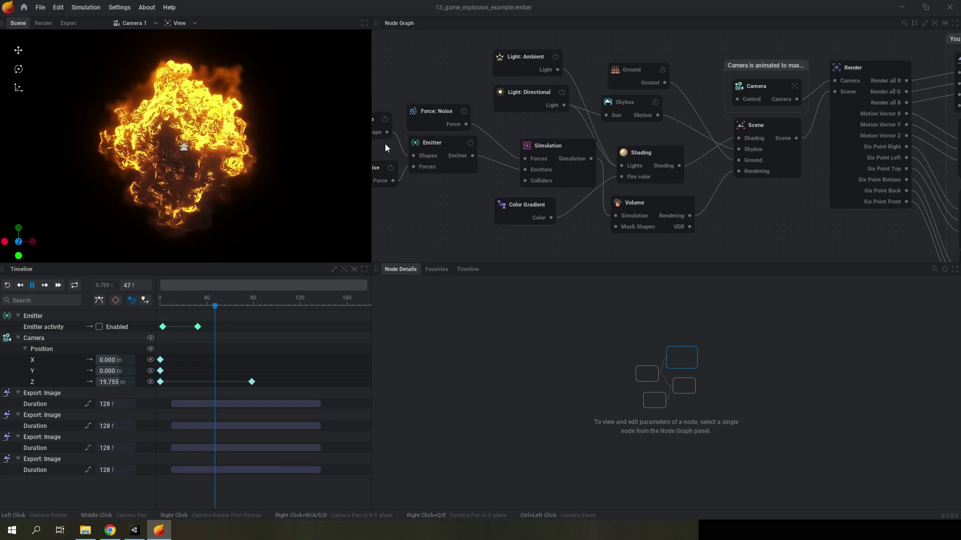
Step: Tick Alpha in the Render node's Capture Types and link Render Alpha to the first Export: Image A pin
scroll(496, 144, "down", 1)
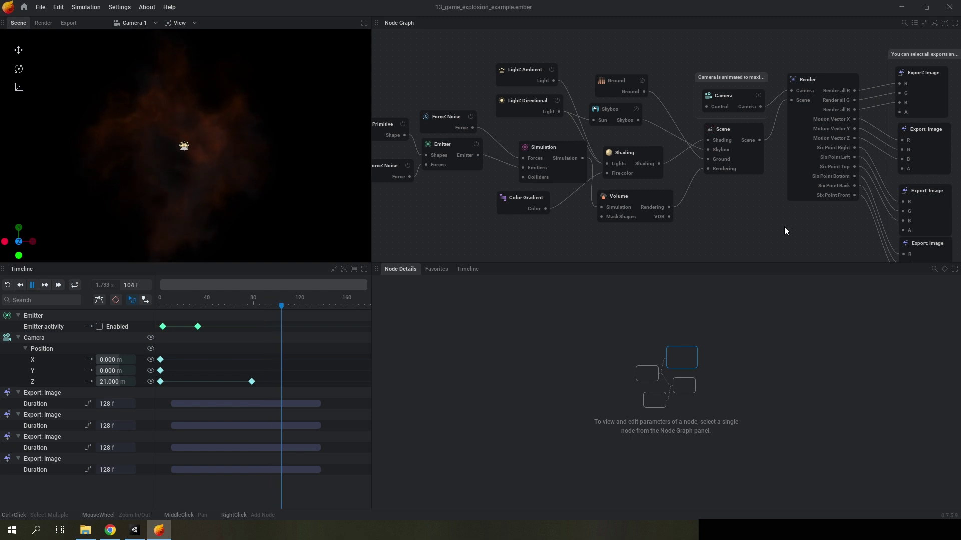
middle_click_drag(785, 227, 520, 185)
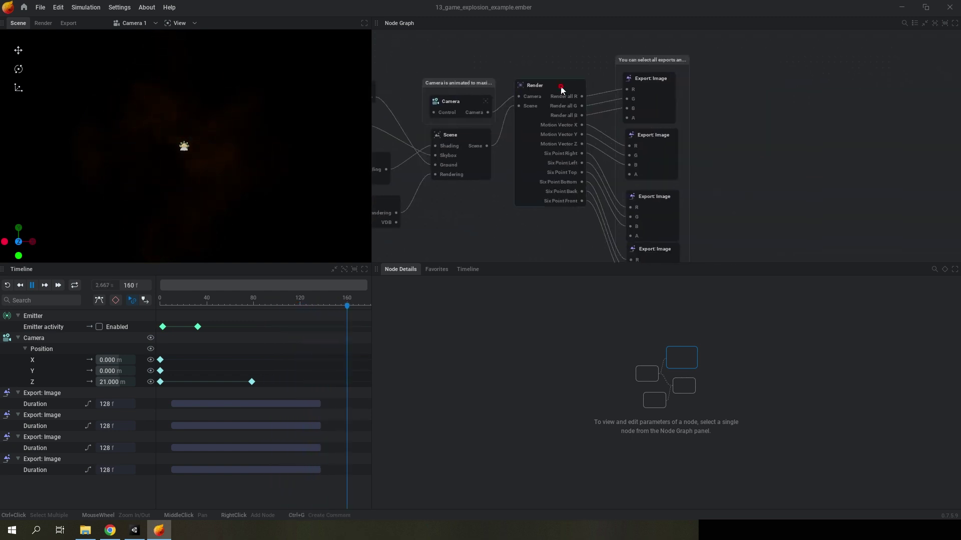
left_click(562, 90)
scroll(554, 393, "down", 2)
scroll(523, 409, "down", 1)
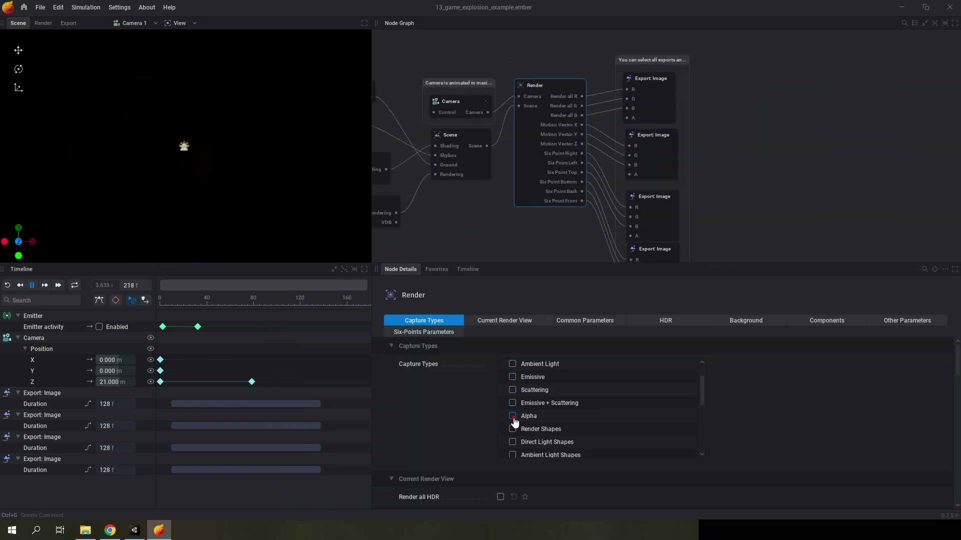
left_click(514, 419)
left_click_drag(582, 125, 628, 117)
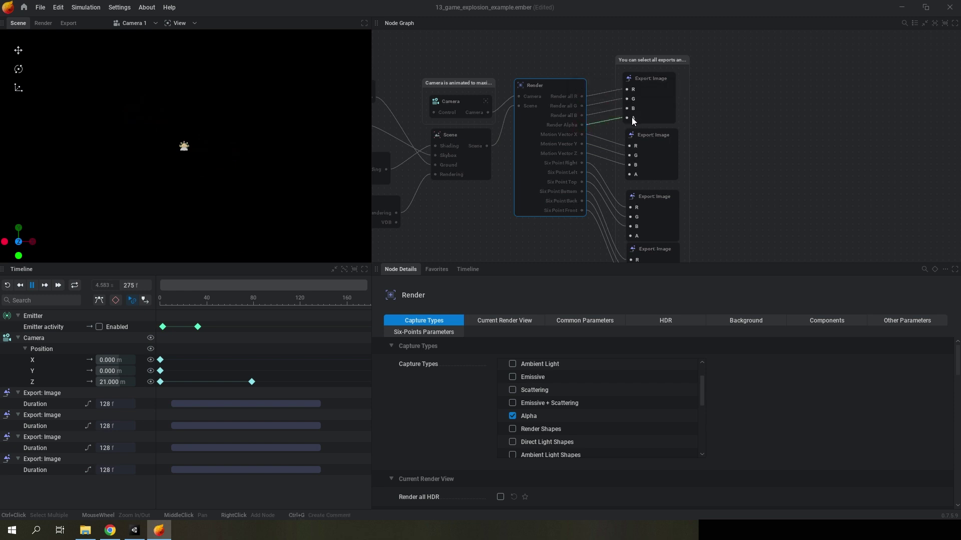
left_click(656, 102)
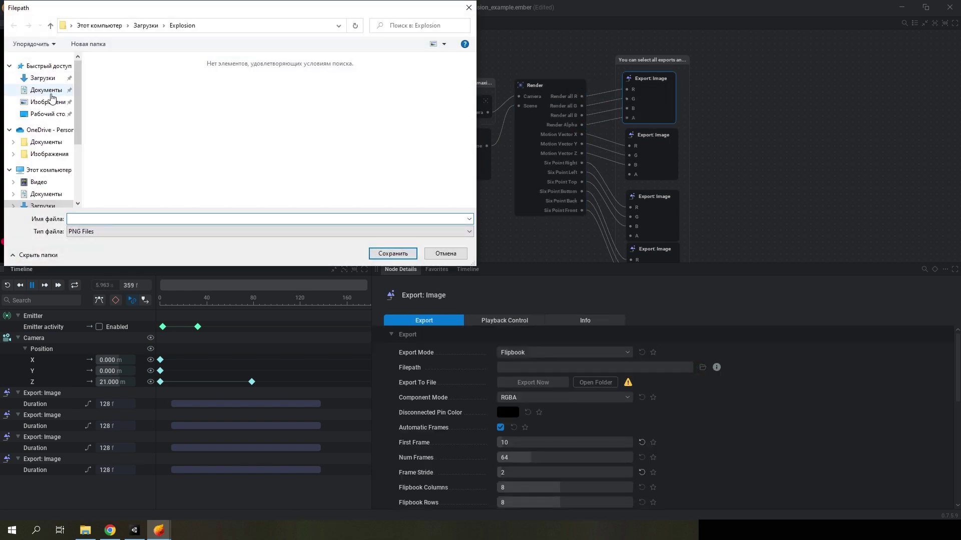
Step: Save the first image export as asdd.png (PNG Files) in Downloads > Explosion
left_click(43, 78)
double_click(145, 75)
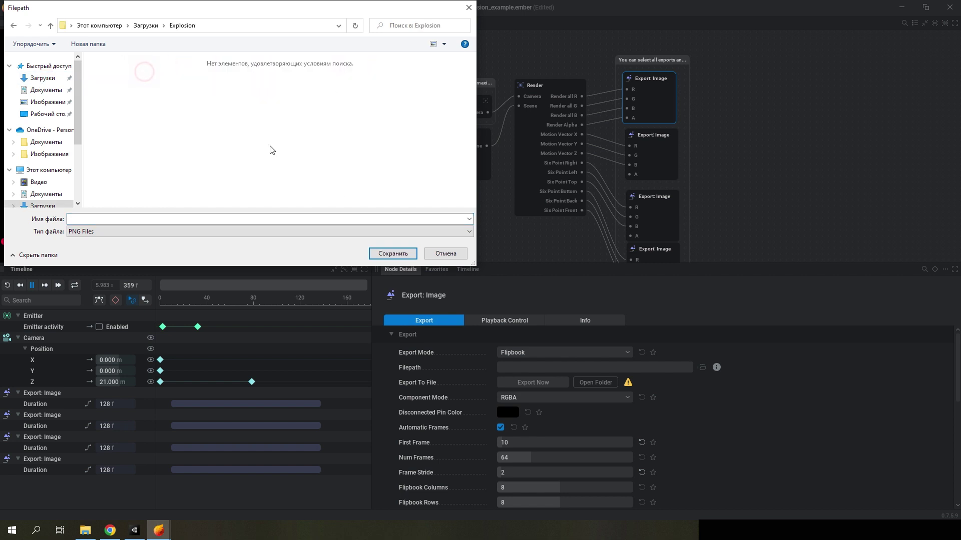
left_click(394, 253)
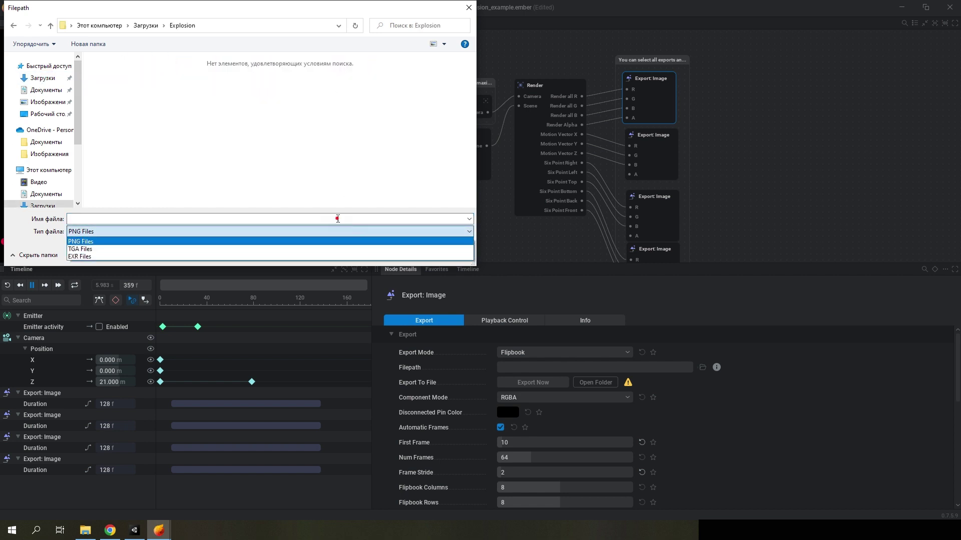
left_click(349, 222)
left_click(390, 253)
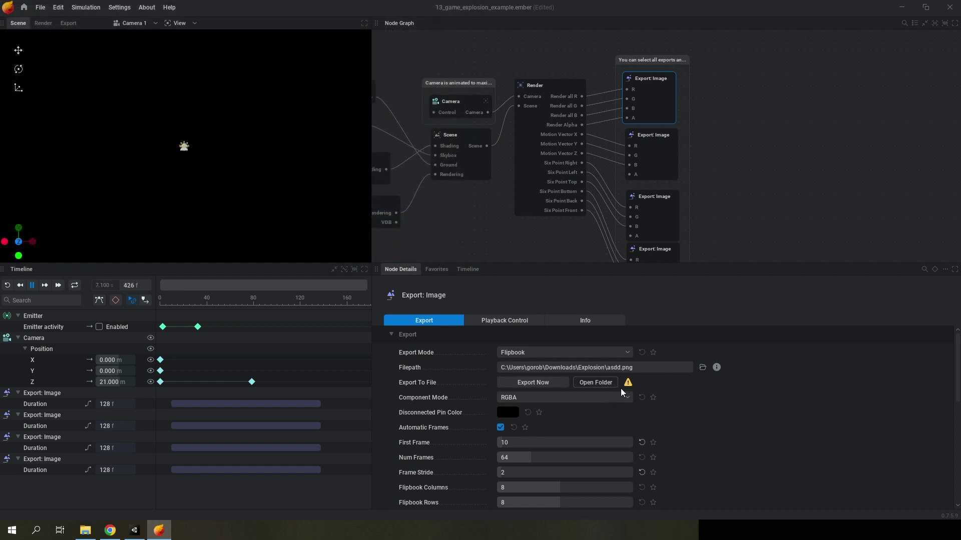
mouse_move(627, 384)
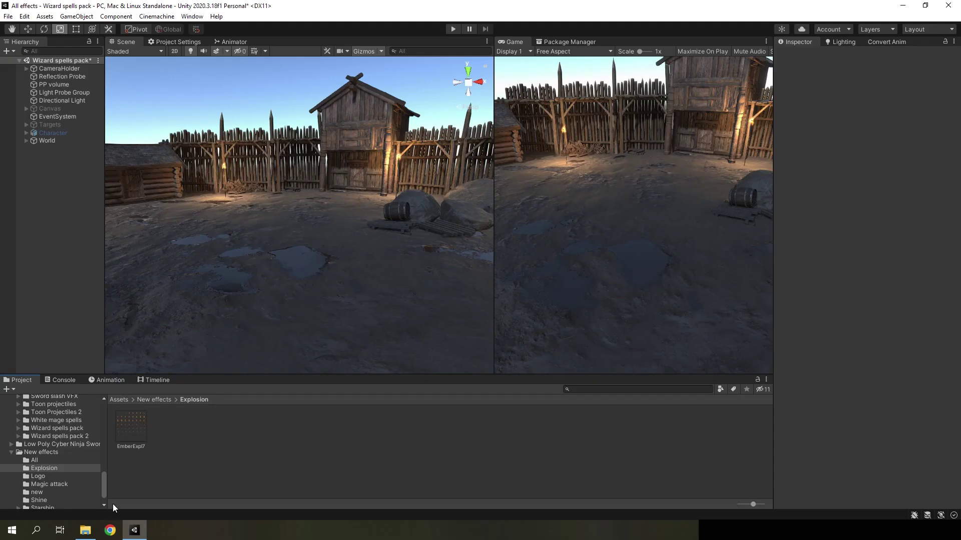
Step: Import expl.png into Explosion with Clamp wrap mode and Alpha Is Transparency, and apply
left_click(85, 531)
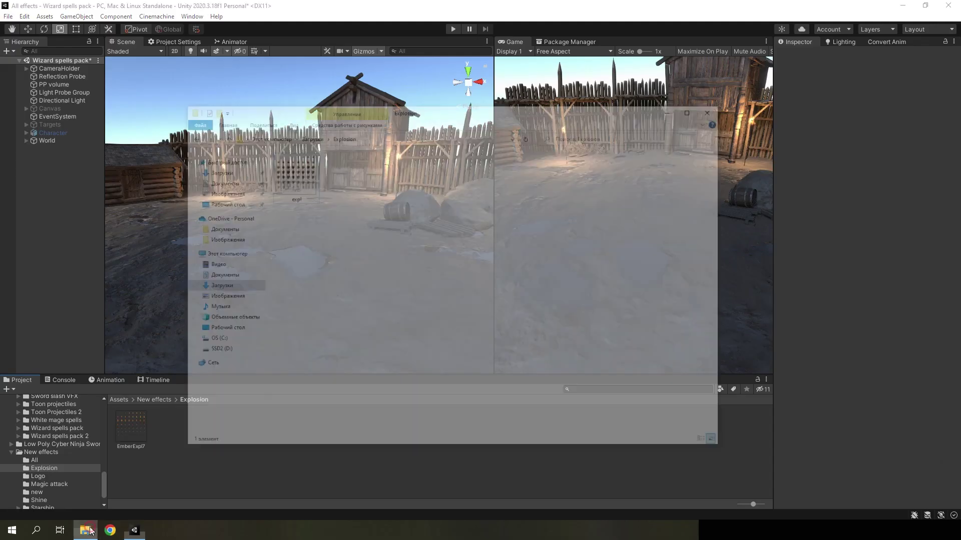
left_click_drag(330, 115, 191, 441)
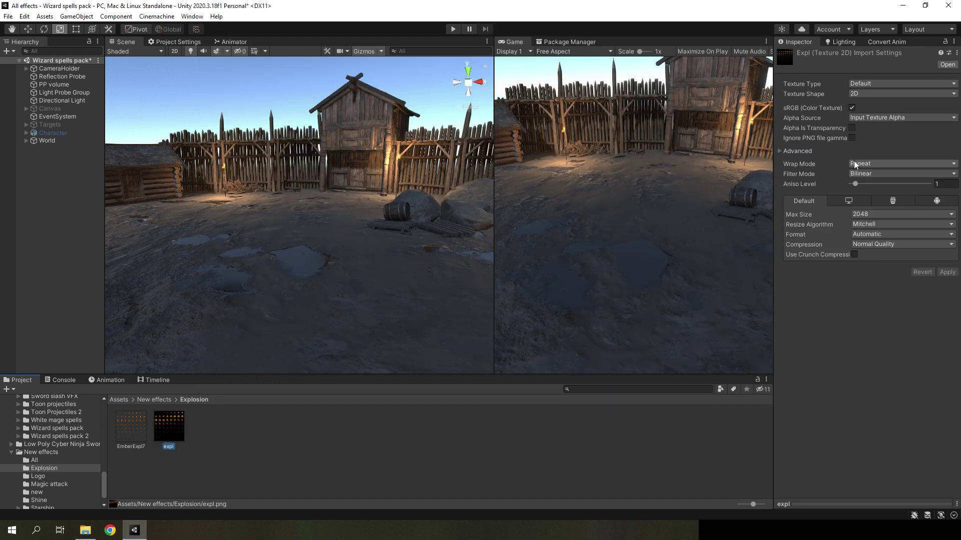
left_click(859, 164)
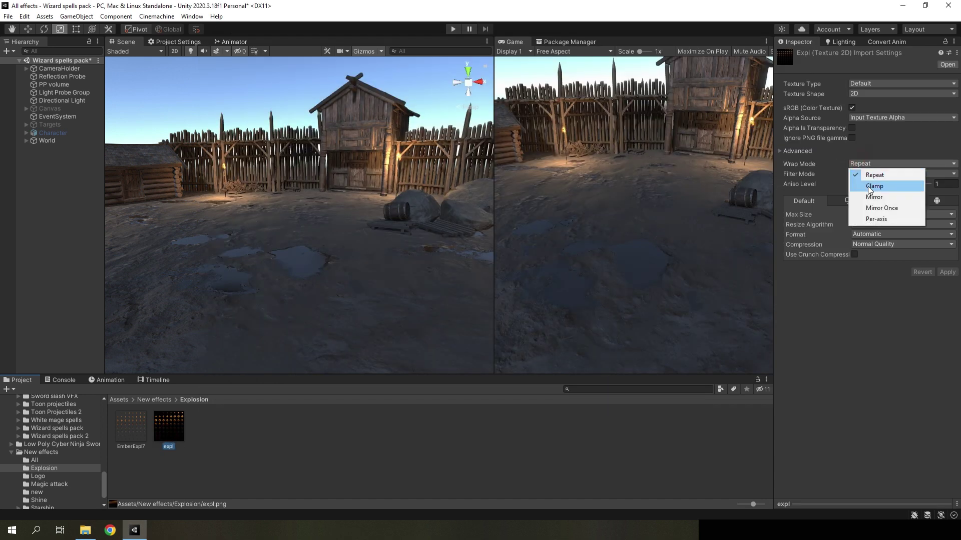
left_click(865, 186)
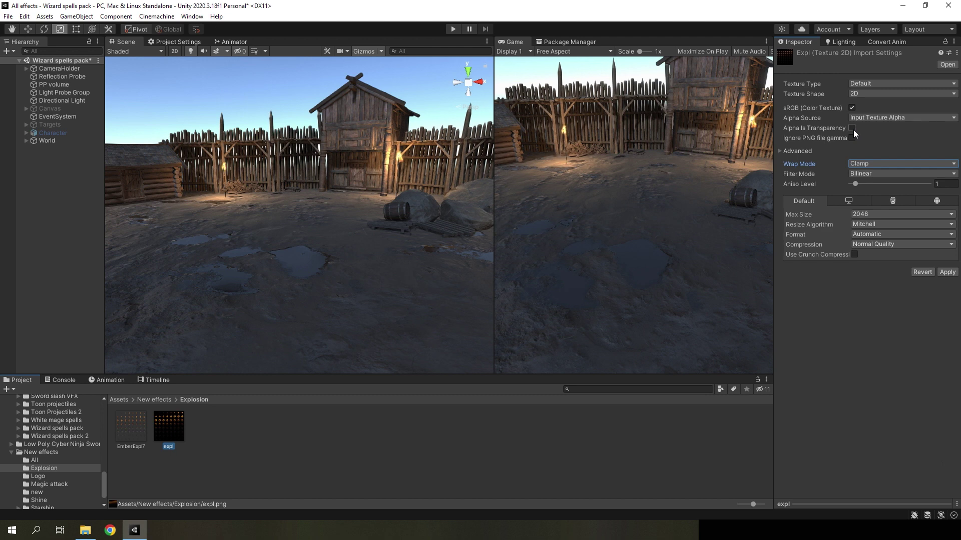
left_click(852, 128)
left_click(944, 272)
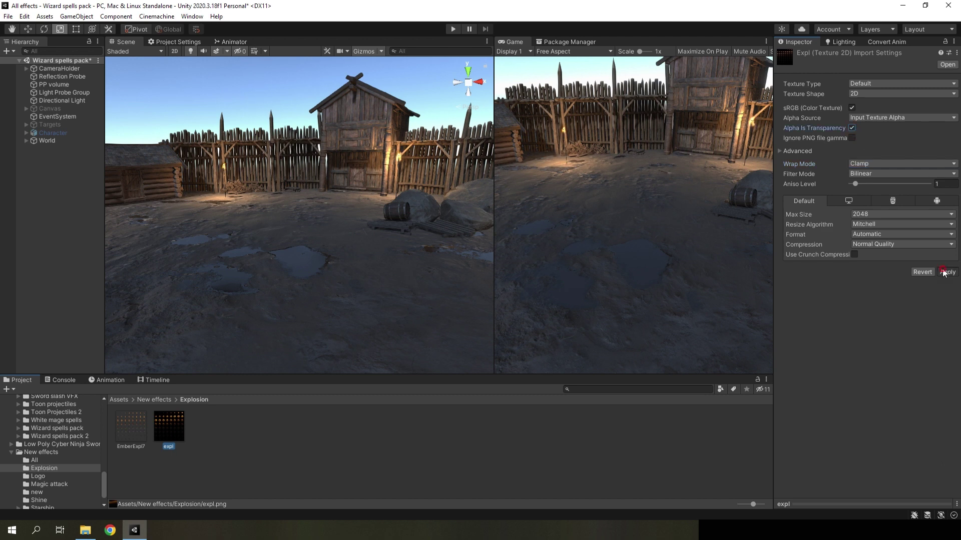
right_click(242, 428)
Step: Create a new material and set its shader to Particles/Standard Unlit
mouse_move(265, 164)
left_click(422, 306)
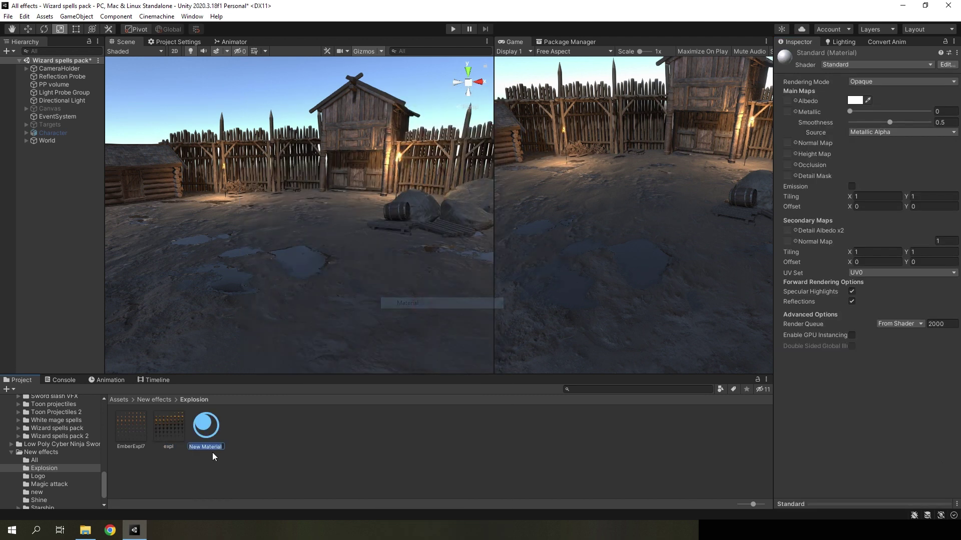
left_click(256, 439)
left_click(831, 65)
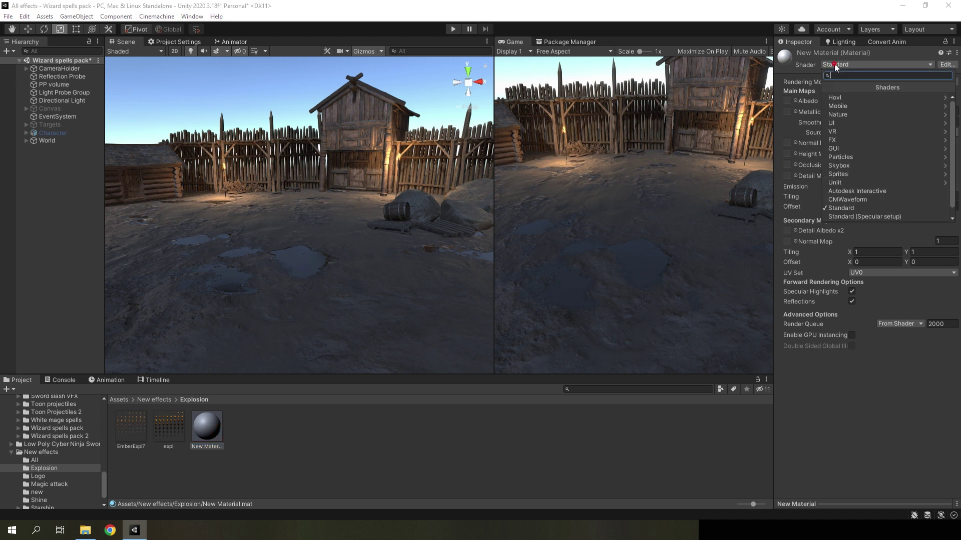
left_click(845, 158)
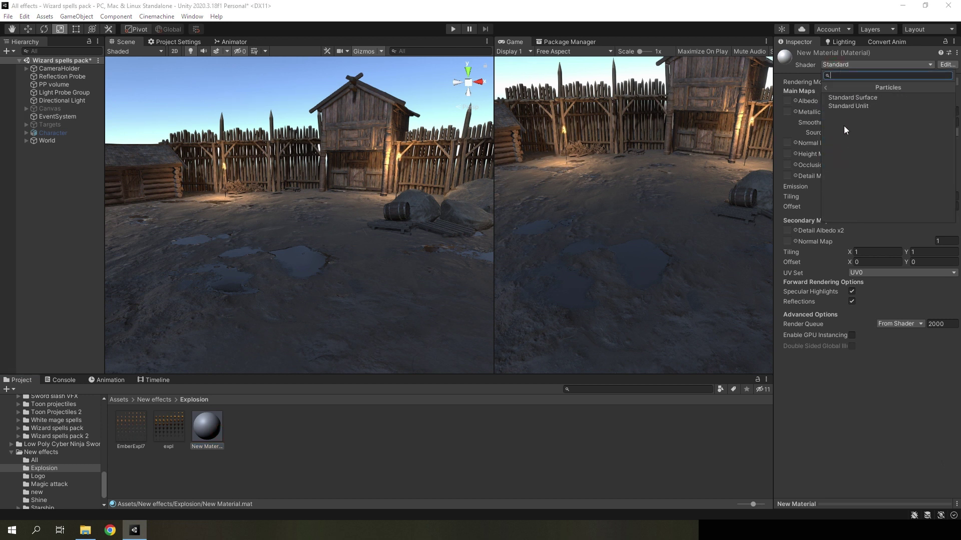
left_click(848, 106)
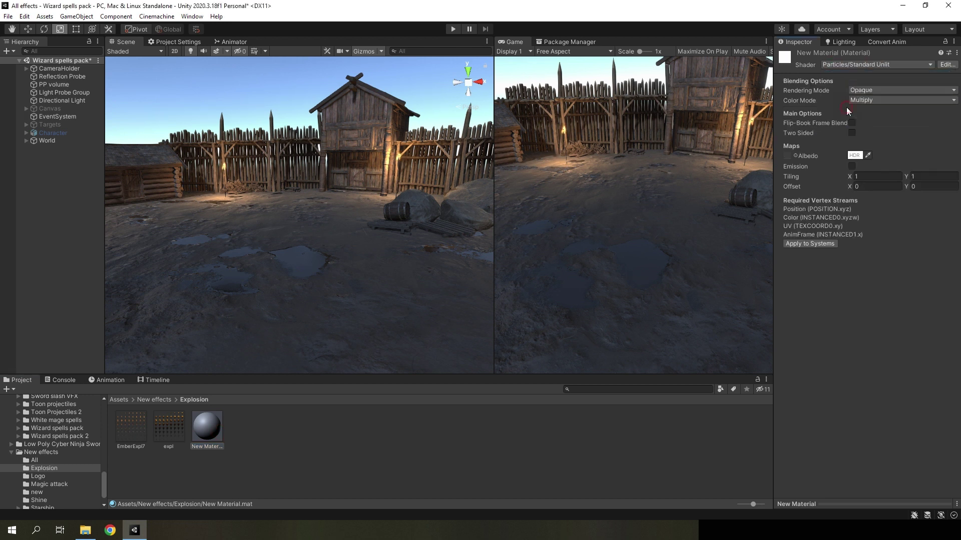
Step: Set Fade rendering and enable Flip-Book Frame Blend, Two Sided, Soft Particles, Camera Fading and Emission
left_click(862, 90)
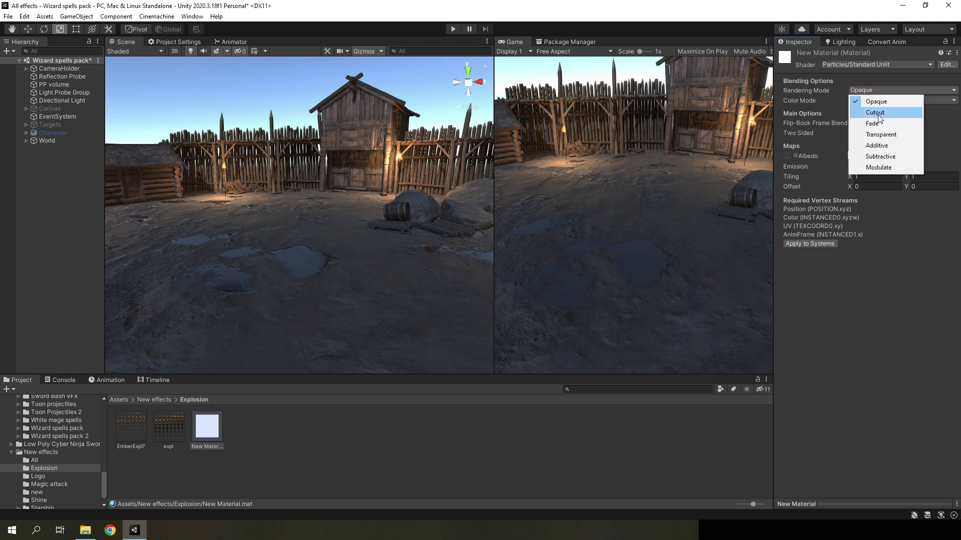
left_click(873, 124)
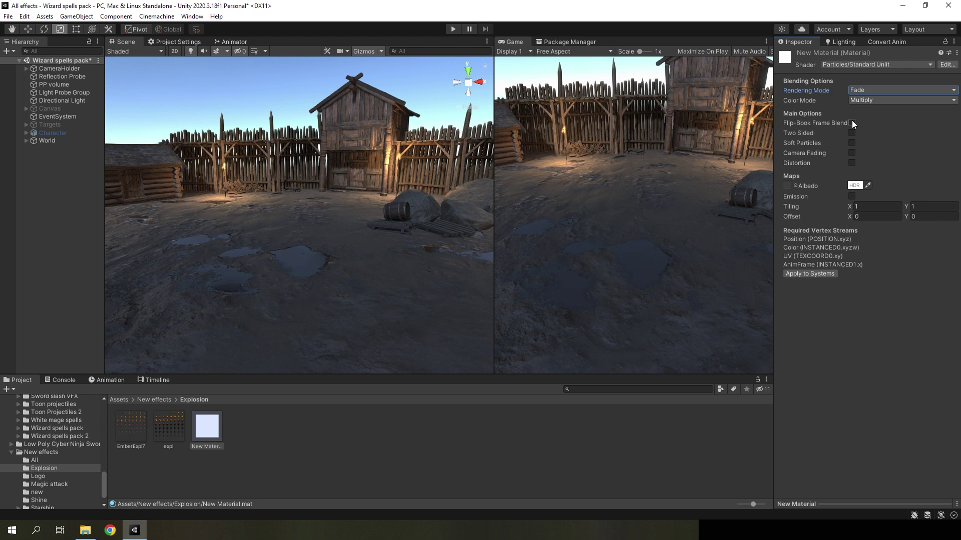
left_click(852, 122)
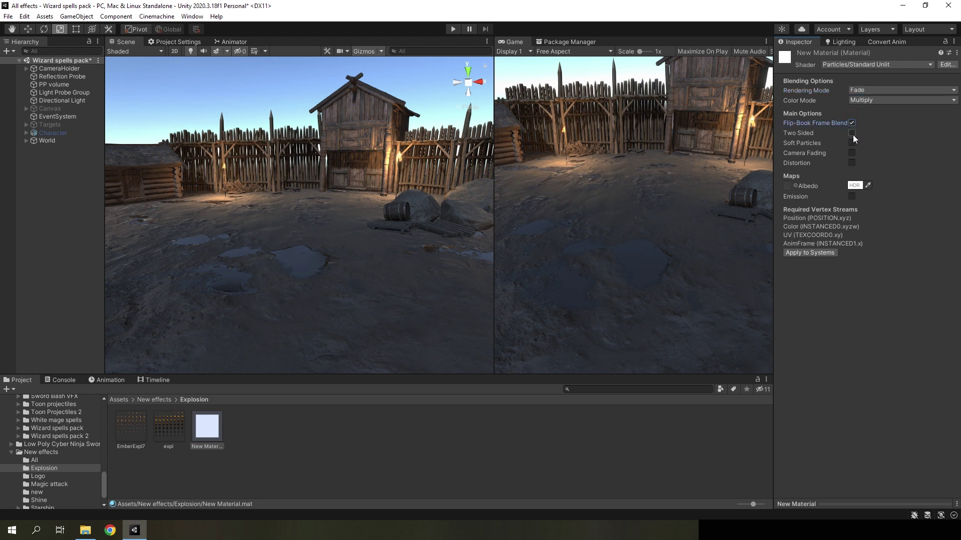
left_click(852, 134)
left_click(852, 142)
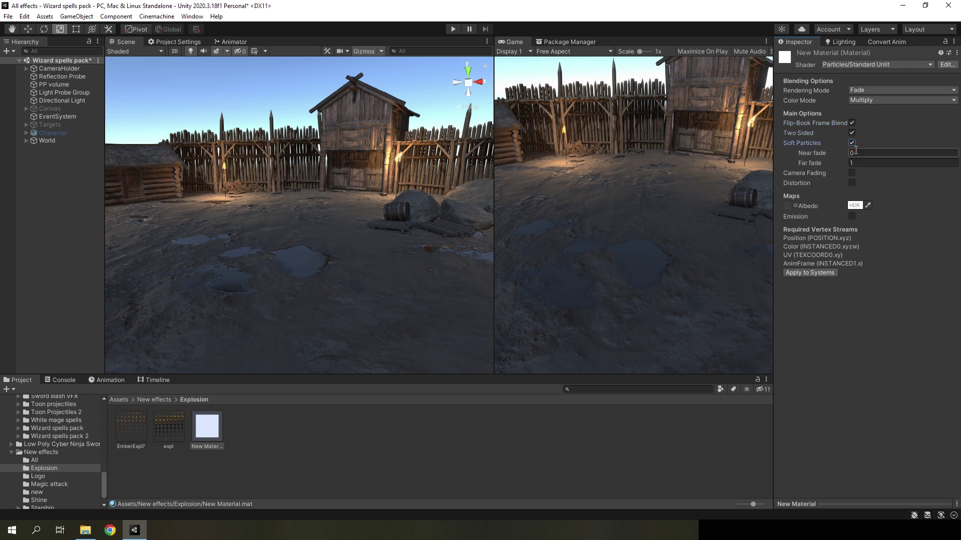
left_click(852, 174)
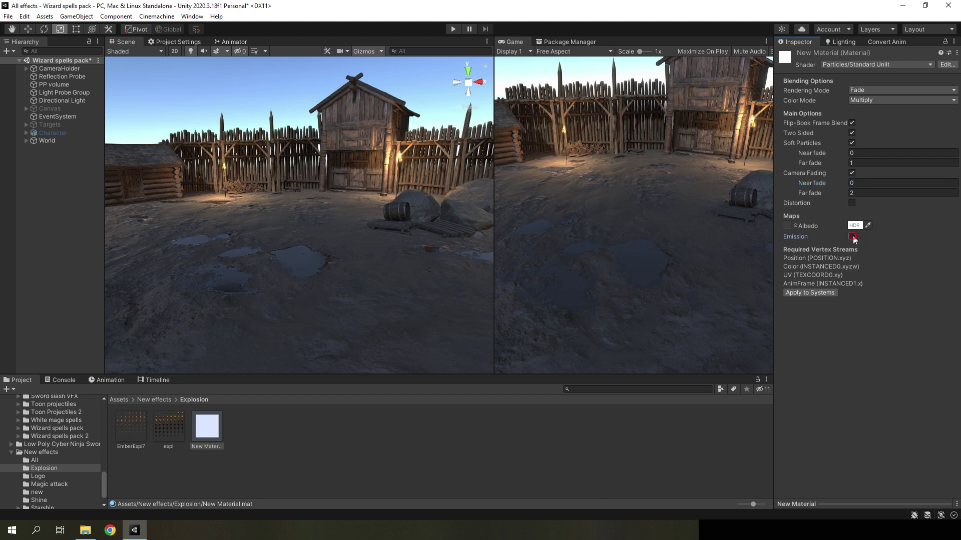
left_click(852, 237)
left_click(857, 247)
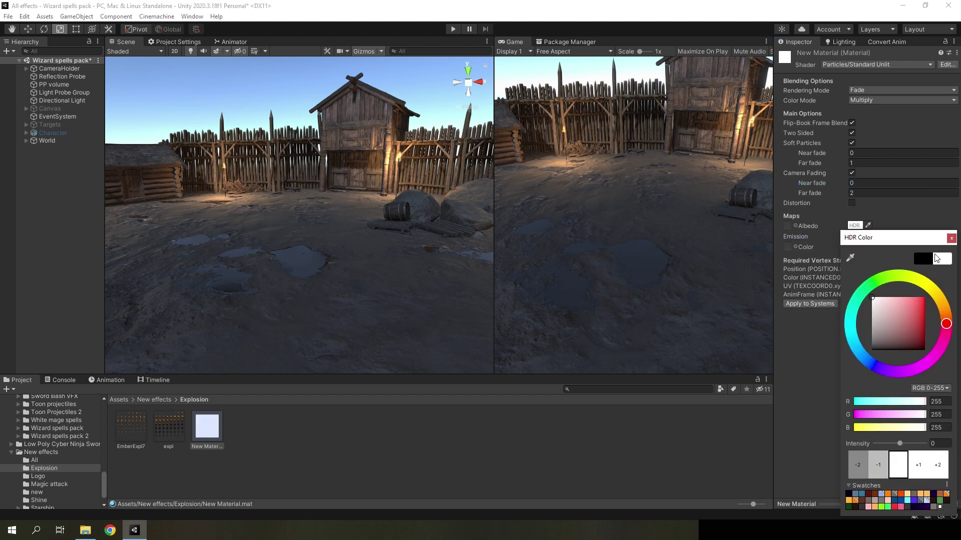
left_click(951, 239)
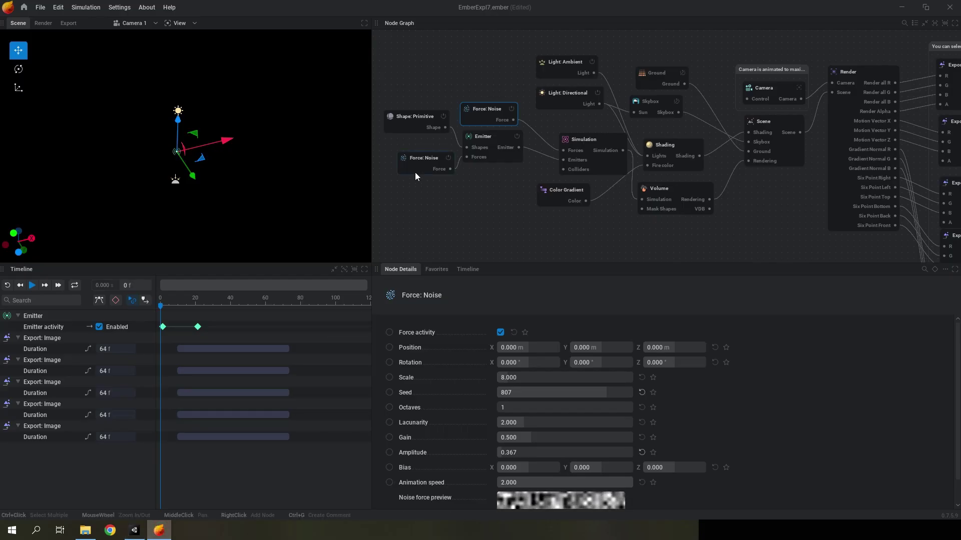
left_click(416, 165)
left_click(470, 124)
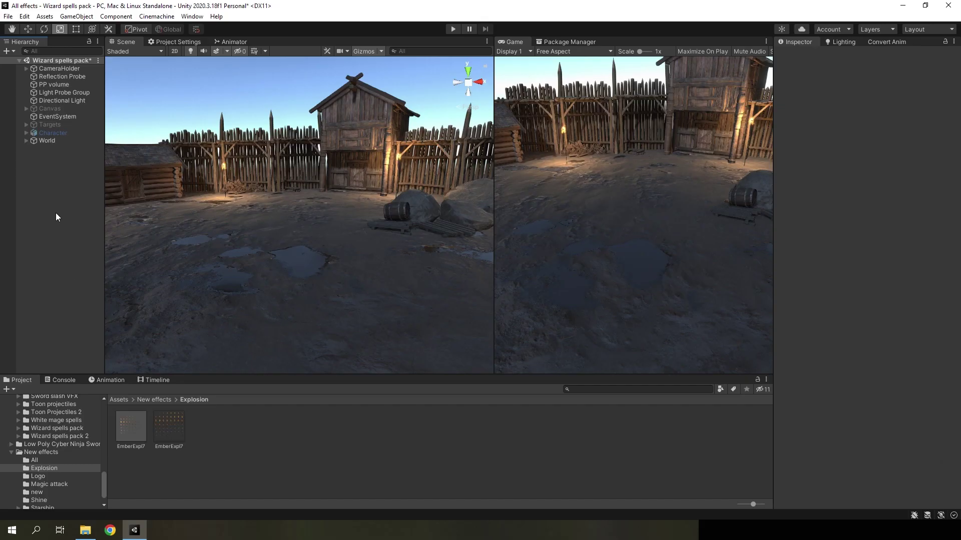
Step: Add an Effects > Particle System to the Hierarchy named Explosion
right_click(57, 178)
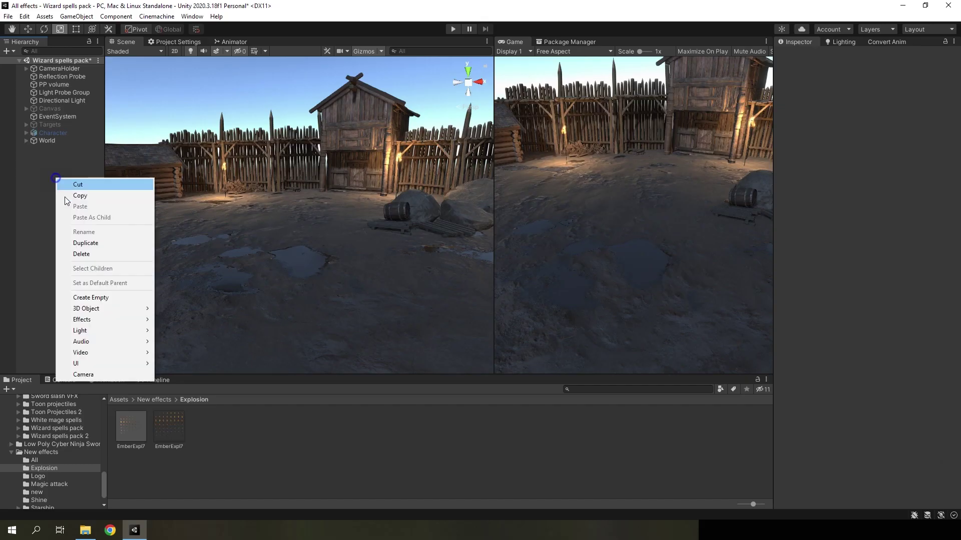
mouse_move(102, 319)
left_click(189, 319)
type("Explosion")
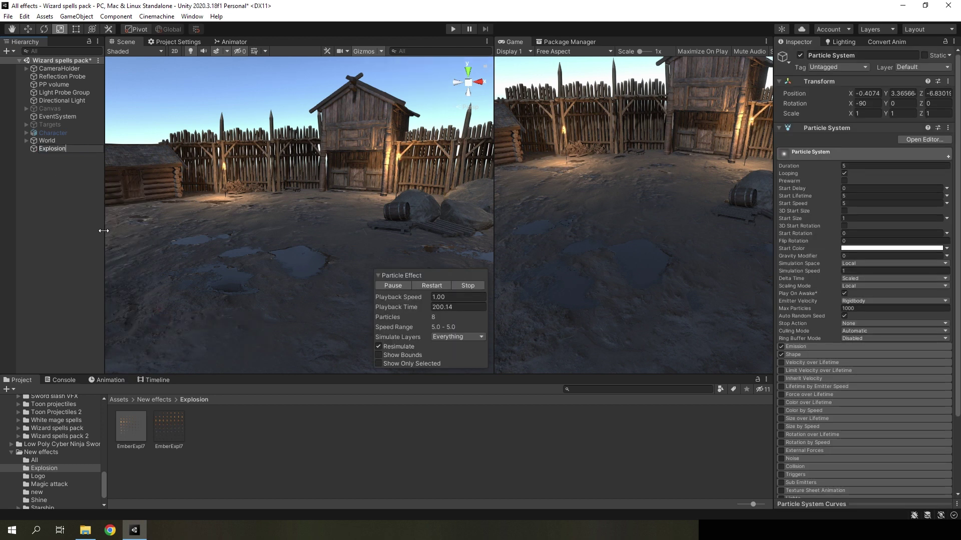
key("Return")
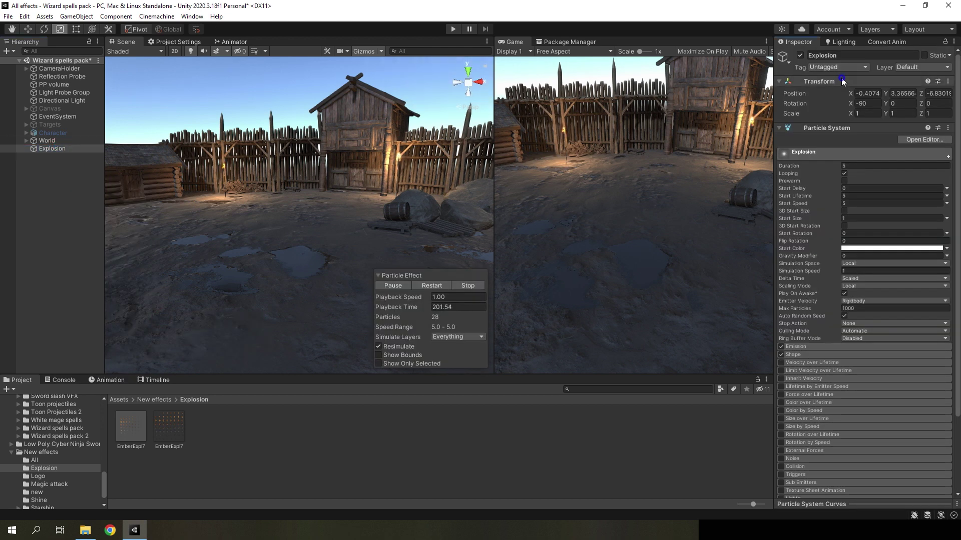
Step: Reset the Explosion's Transform to the origin with zero rotation
right_click(843, 82)
left_click(852, 85)
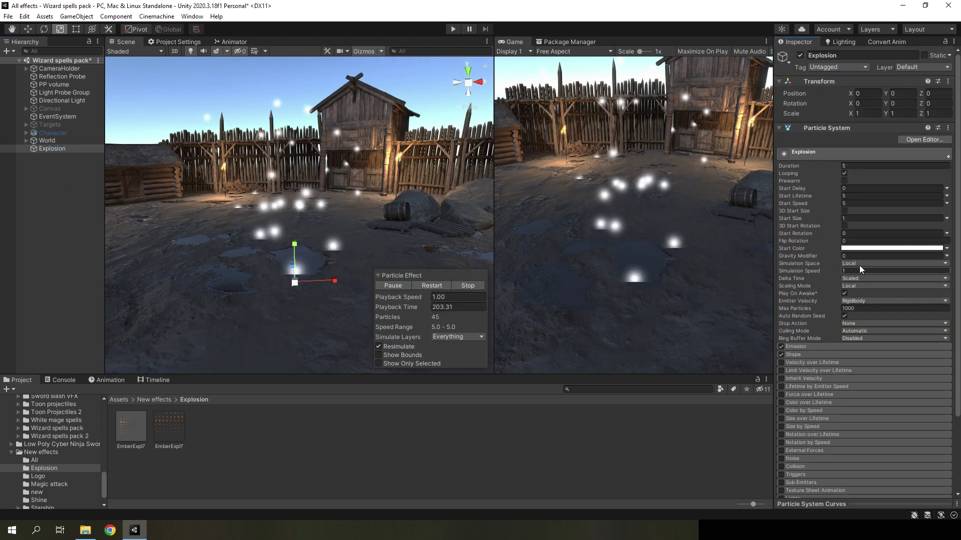
scroll(853, 343, "down", 5)
left_click(814, 429)
Step: Assign the EmberExpl7 material to the particle Renderer and apply its vertex streams to systems
scroll(815, 431, "down", 4)
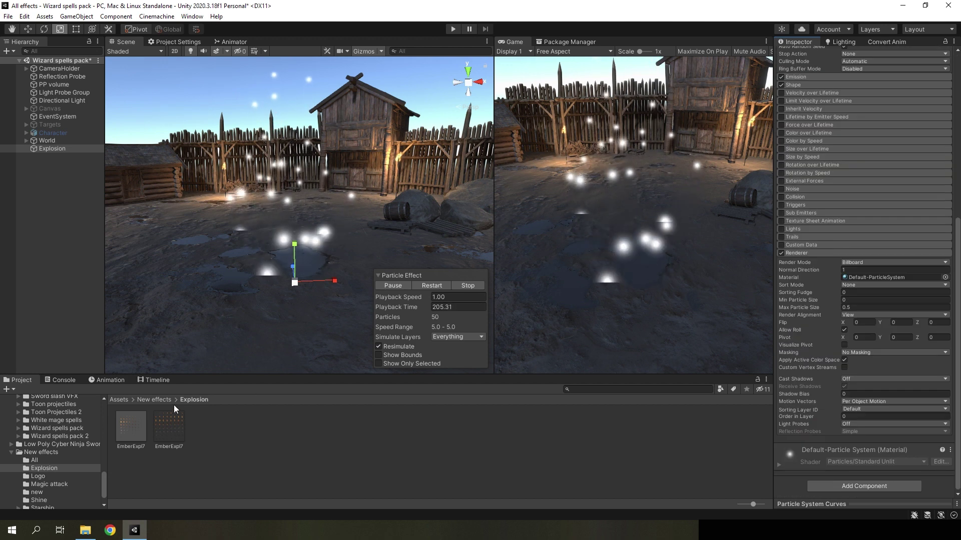
left_click_drag(170, 424, 871, 277)
type("32")
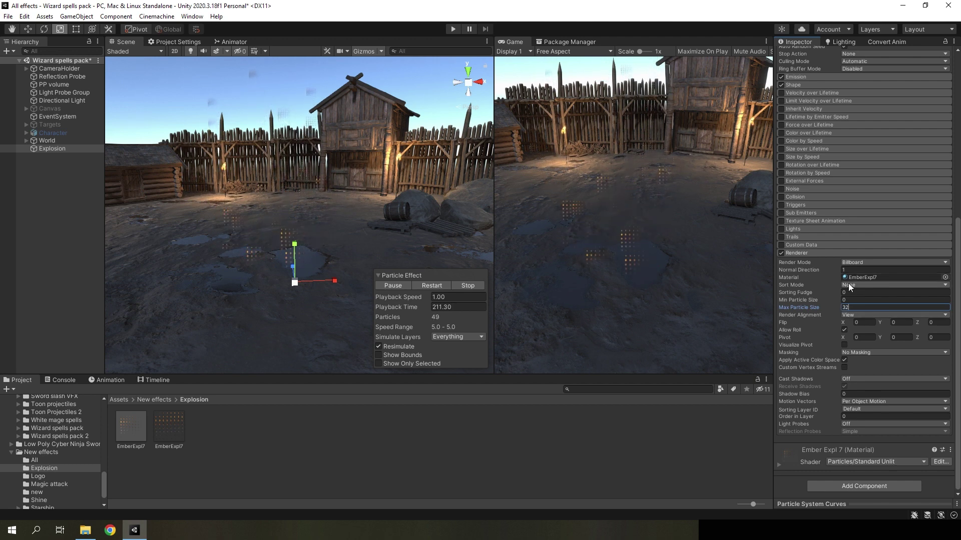
left_click(812, 464)
scroll(831, 421, "down", 6)
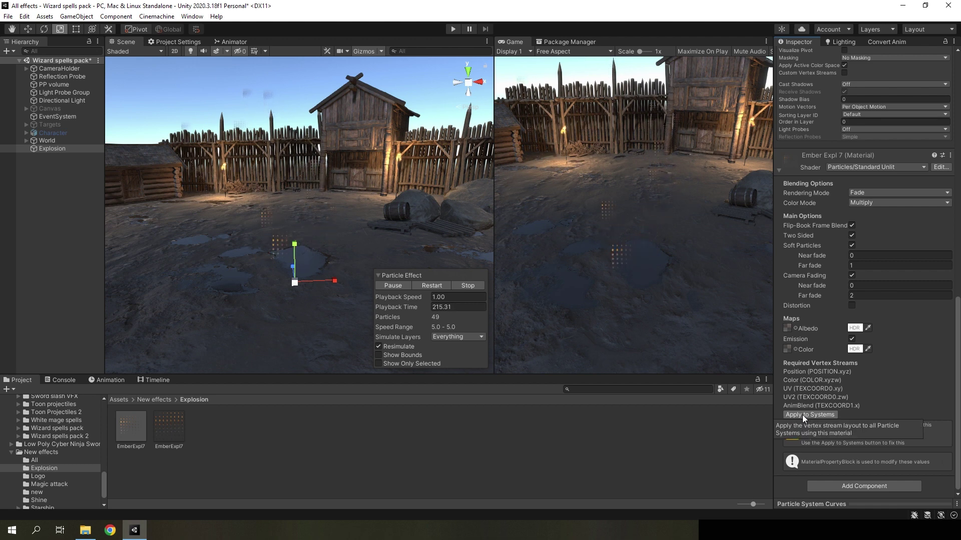
left_click(815, 413)
scroll(851, 350, "up", 5)
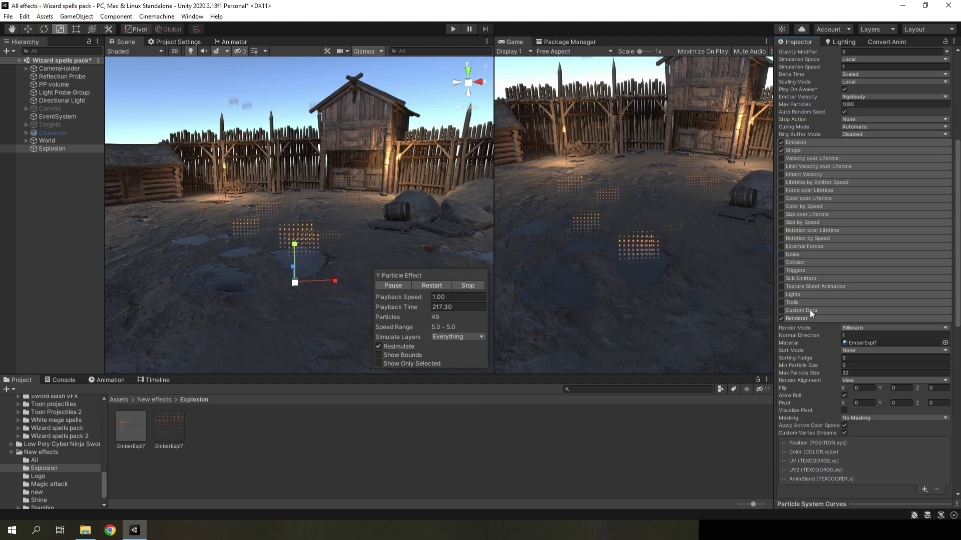
Step: Enable Texture Sheet Animation with 8 by 8 tiles
left_click(784, 287)
left_click(850, 303)
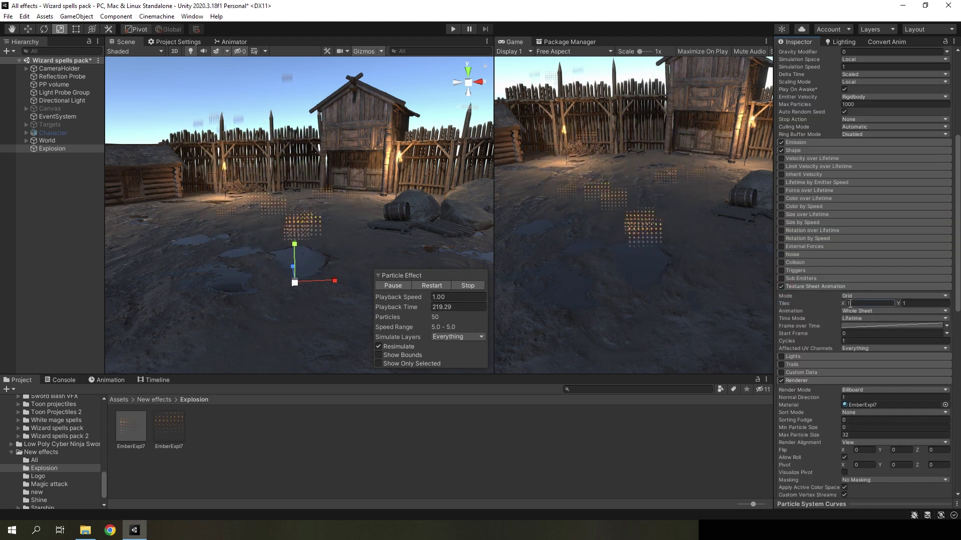
type("8")
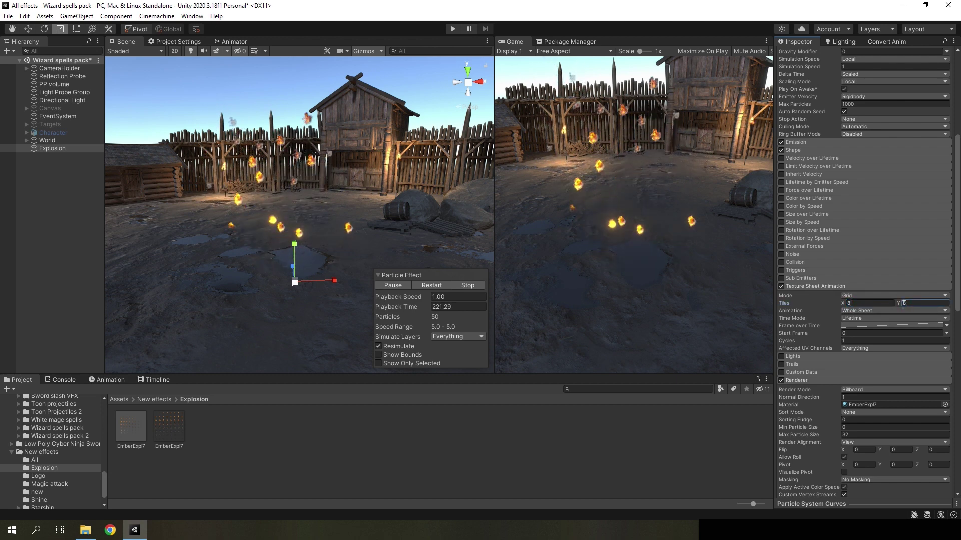
scroll(839, 387, "down", 5)
scroll(839, 386, "up", 5)
Step: Set Duration to 1.5 and Start Lifetime to random between 0.7 and 1.5
scroll(839, 387, "up", 5)
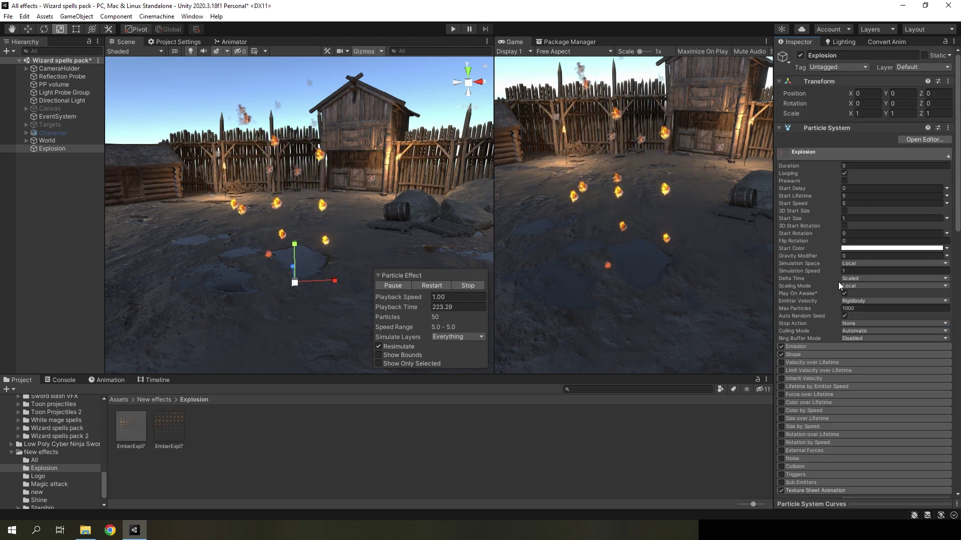
left_click(853, 165)
type("1")
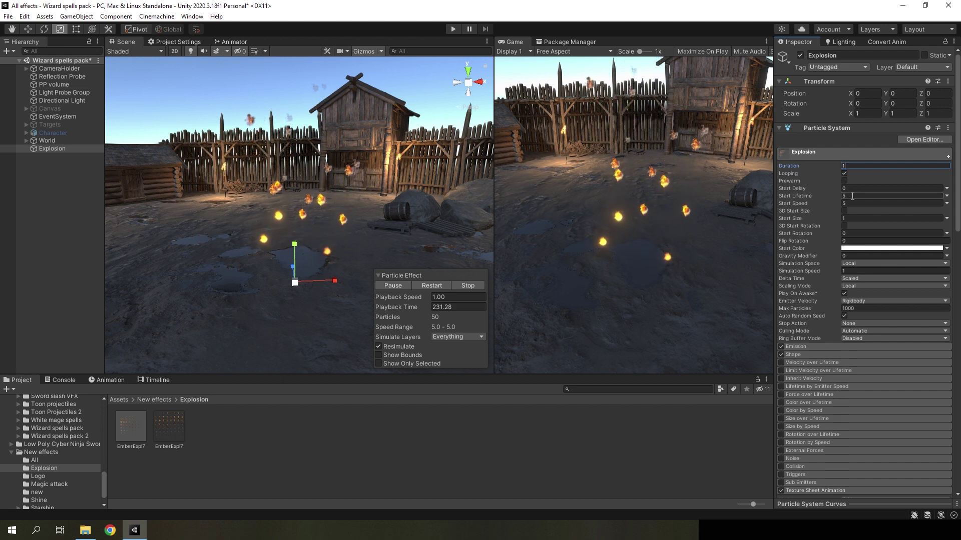
type(".5")
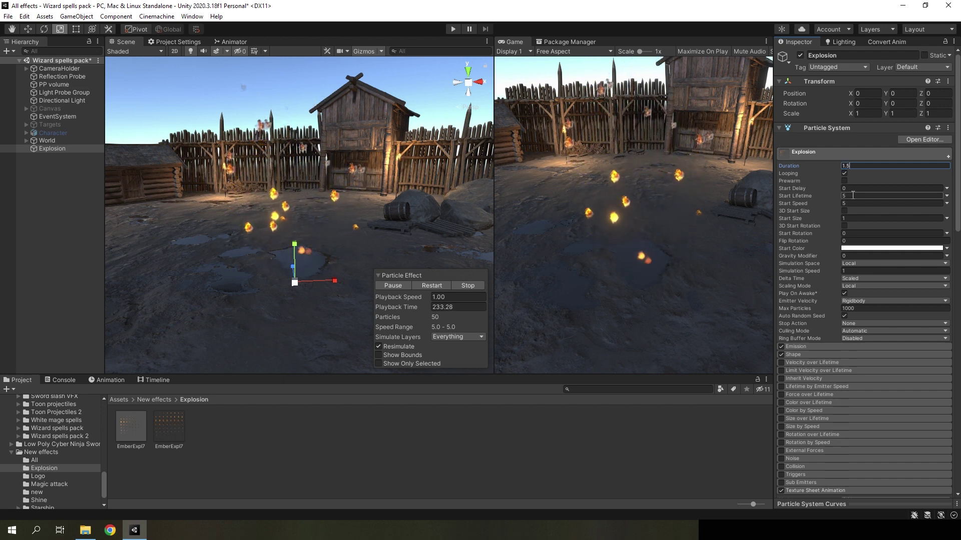
left_click(945, 196)
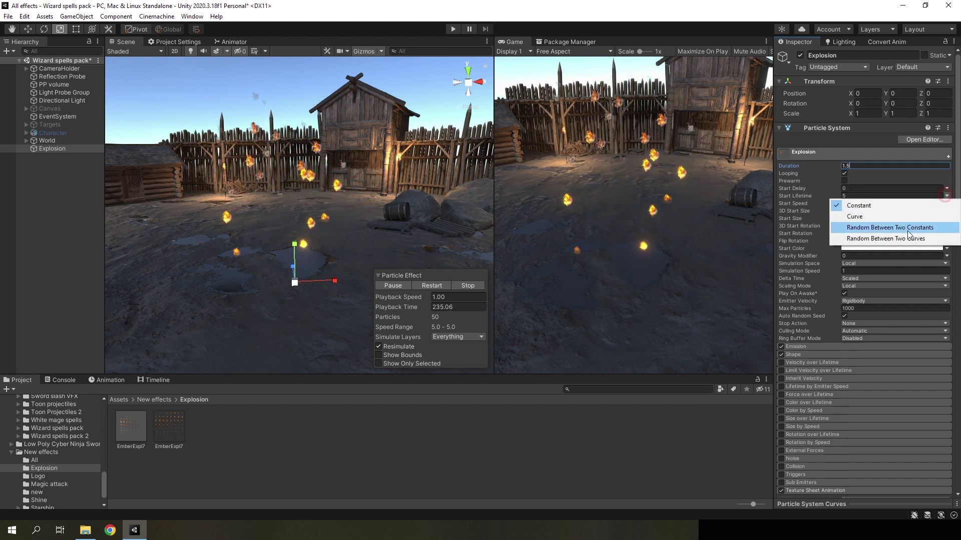
left_click(908, 232)
left_click(865, 196)
type("0.")
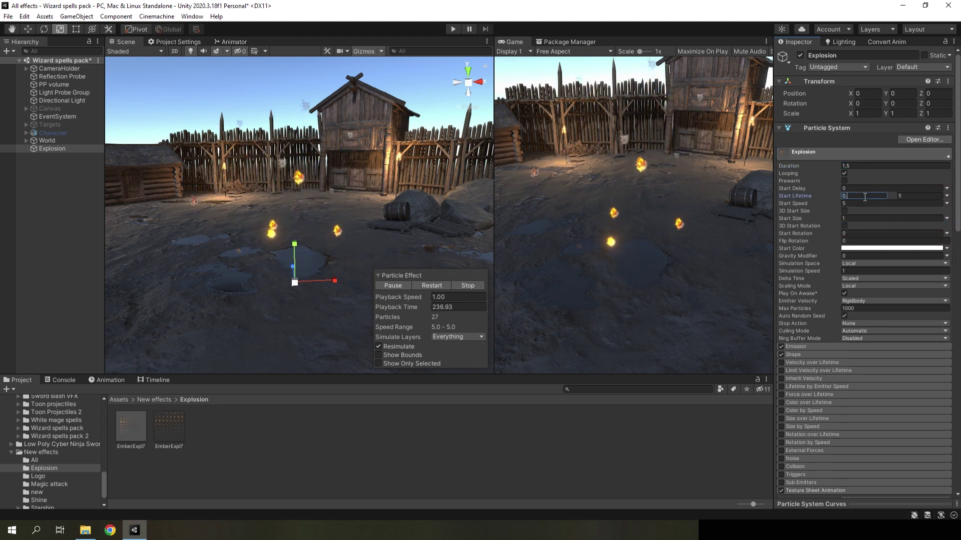
type("7")
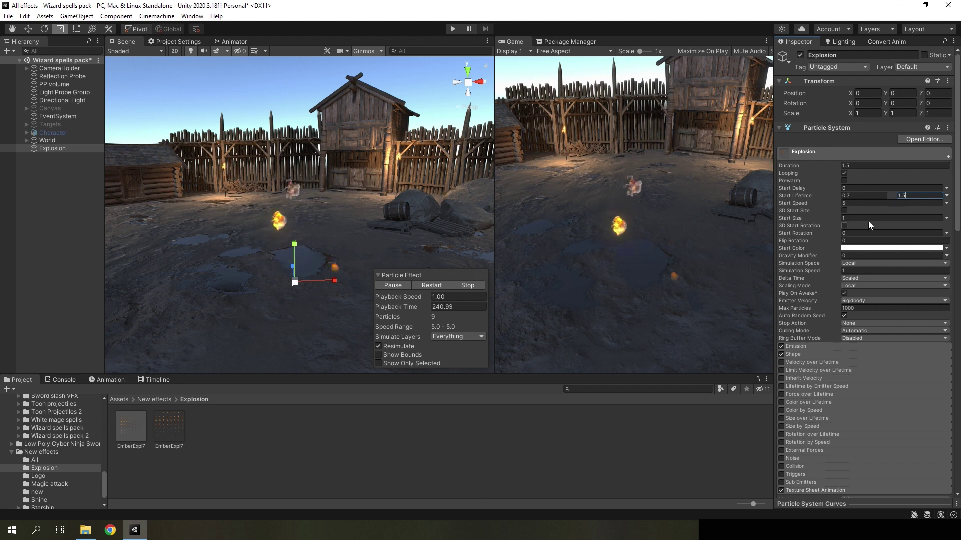
Step: Make Start Size random between 4 and 5
left_click(946, 219)
left_click(881, 250)
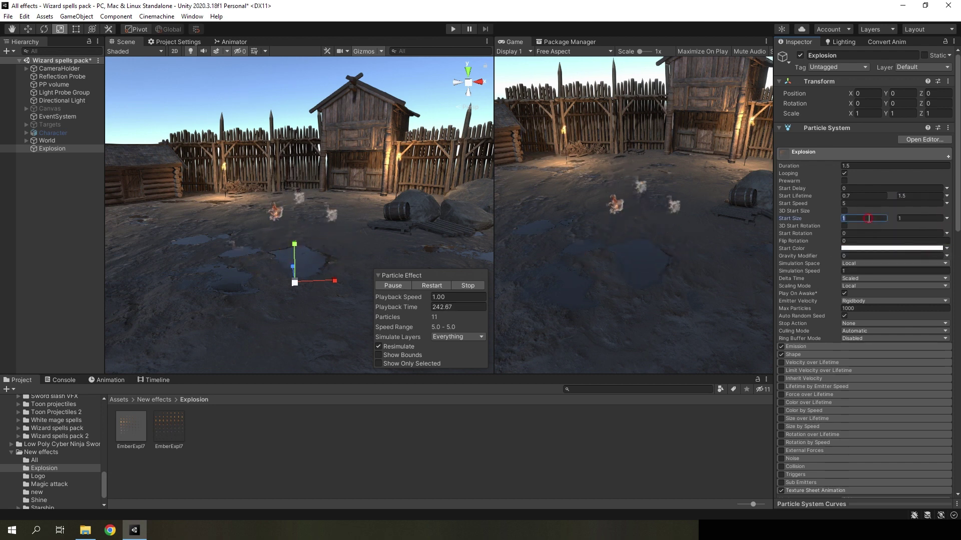
left_click(863, 218)
type("4")
left_click(905, 219)
type("5")
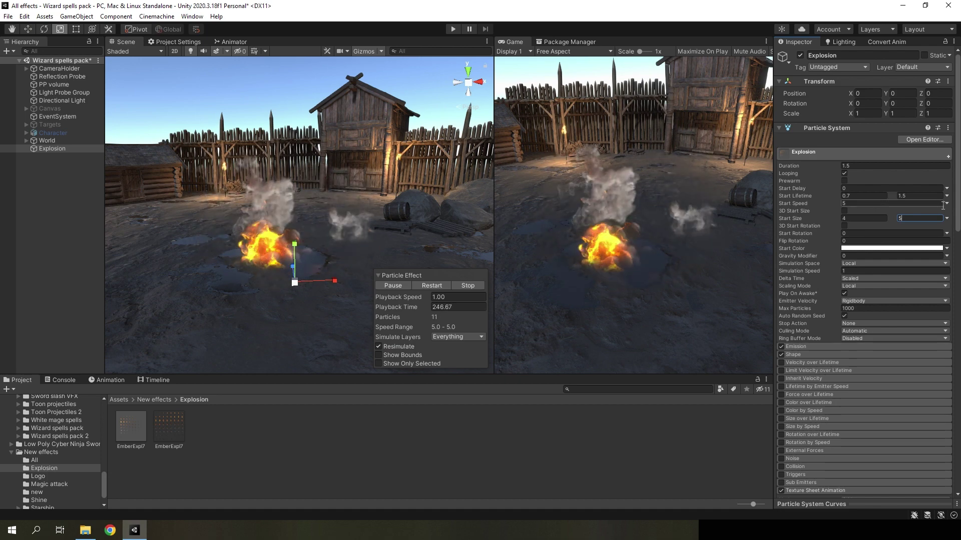
Step: Make Start Speed random between 4 and 12
left_click(946, 203)
left_click(907, 235)
left_click(864, 203)
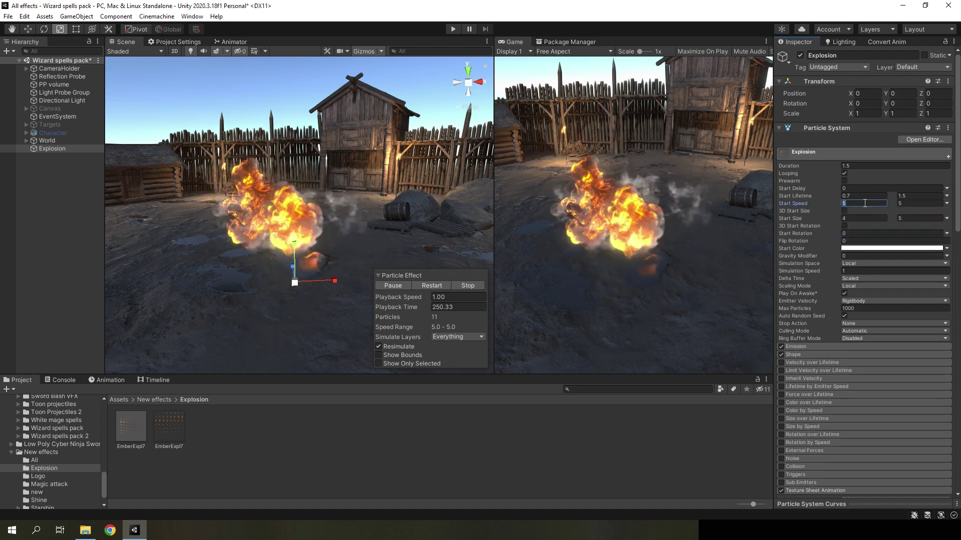
type("4")
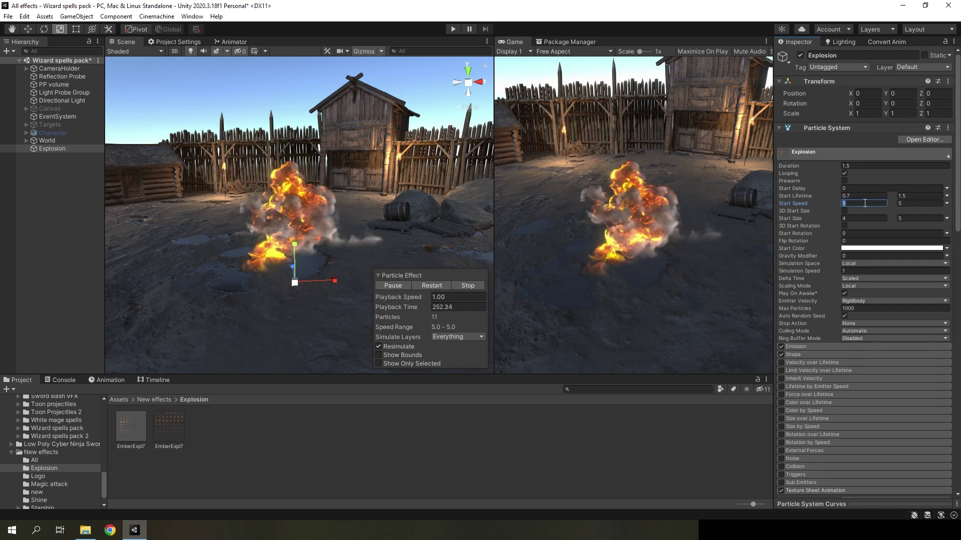
left_click(916, 203)
type("12")
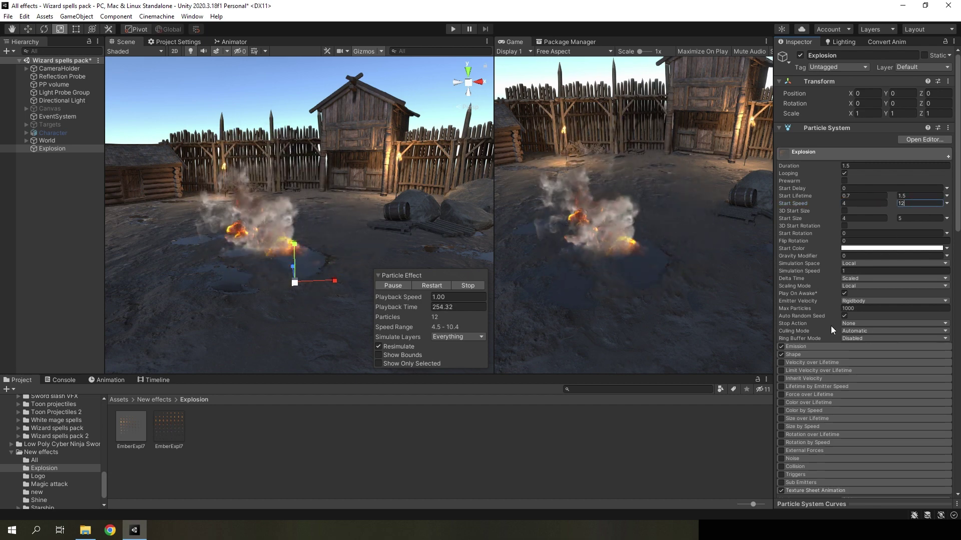
left_click(816, 346)
scroll(856, 267, "down", 3)
Step: Set Emission Rate over Time to 0 and add a burst of 10 particles
left_click(856, 266)
type("0")
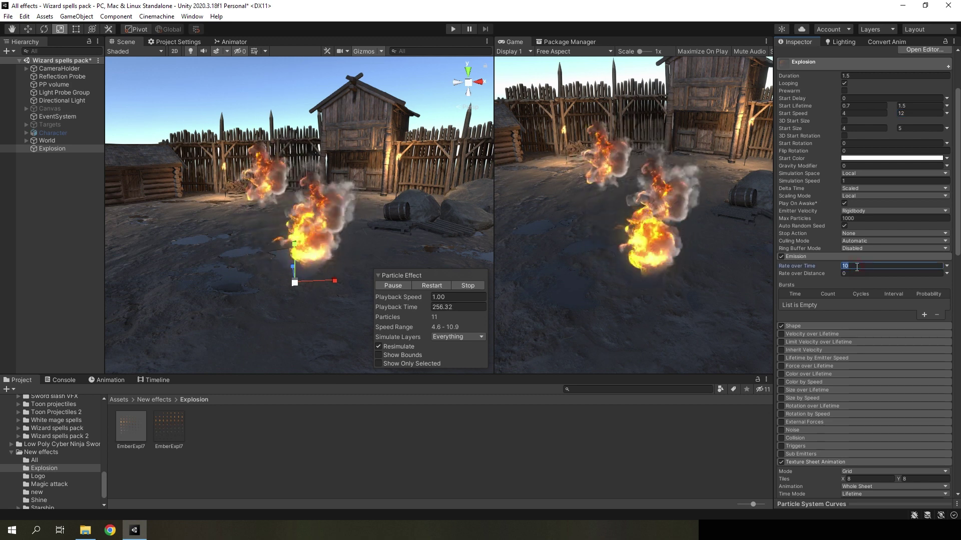
left_click(923, 316)
left_click(825, 305)
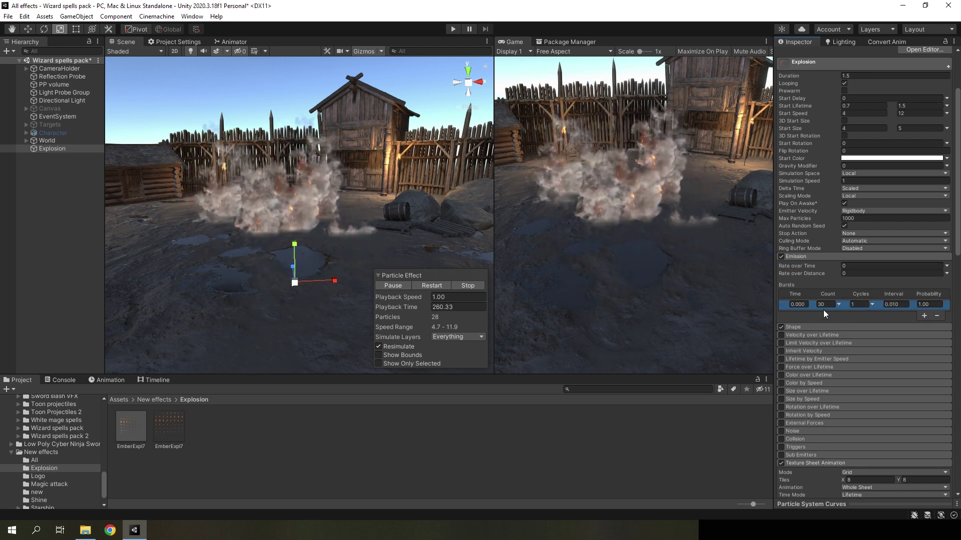
type("10")
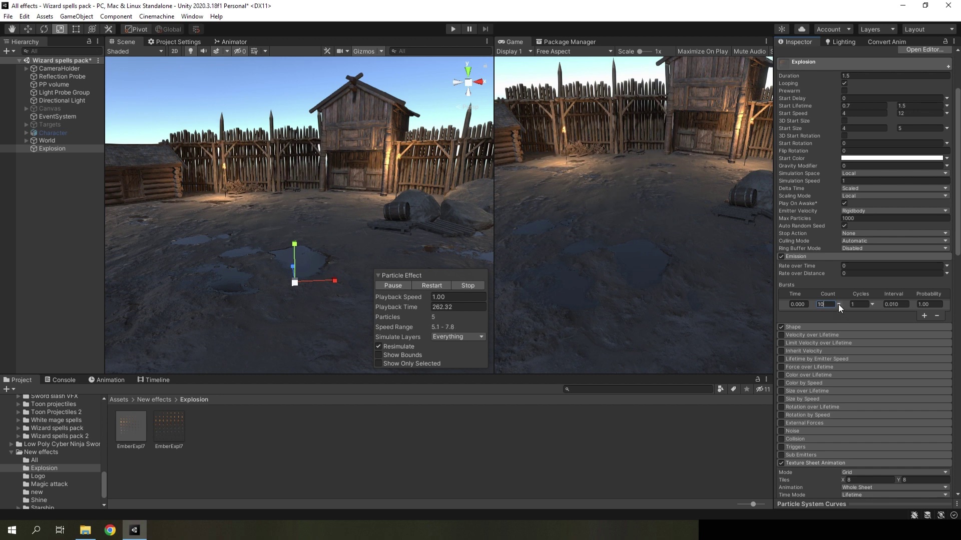
Step: Set the cone Shape to rotation X -90, radius 0.0001 and angle 3
left_click(846, 327)
scroll(860, 323, "down", 3)
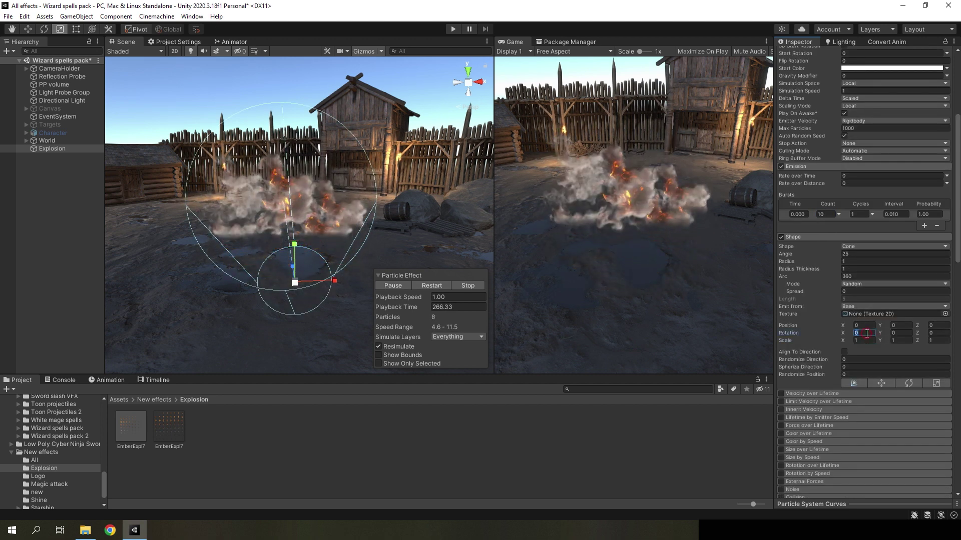
left_click(863, 332)
type("-90")
left_click(854, 261)
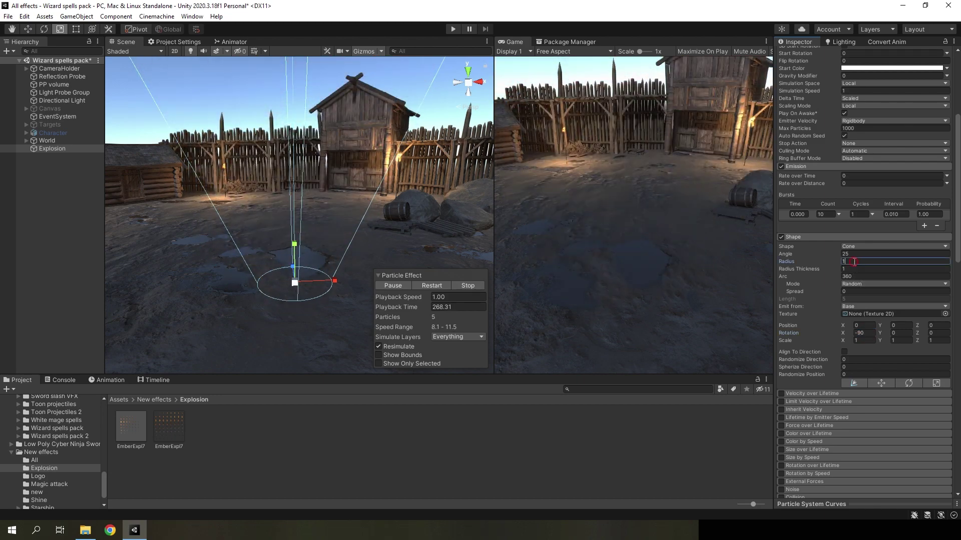
type("0")
key("shift+Tab")
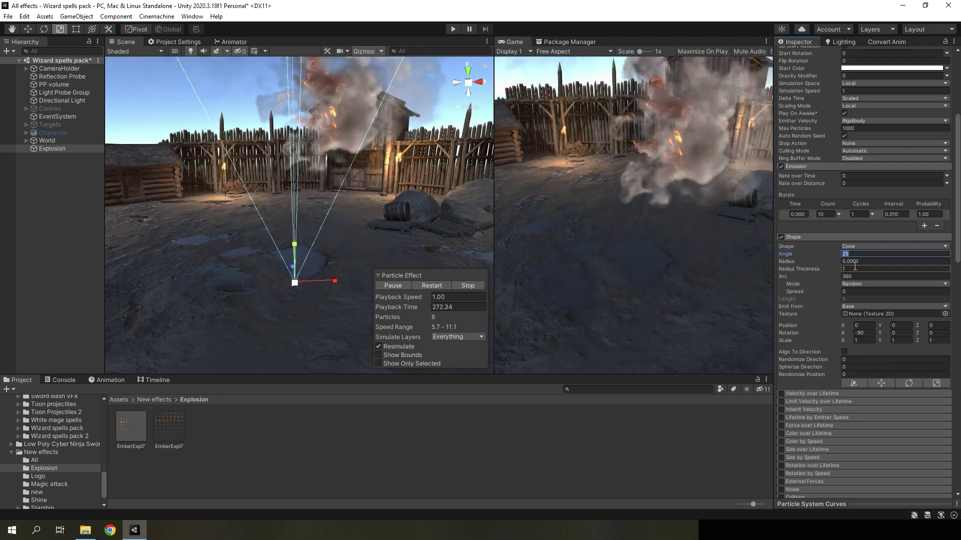
type("3")
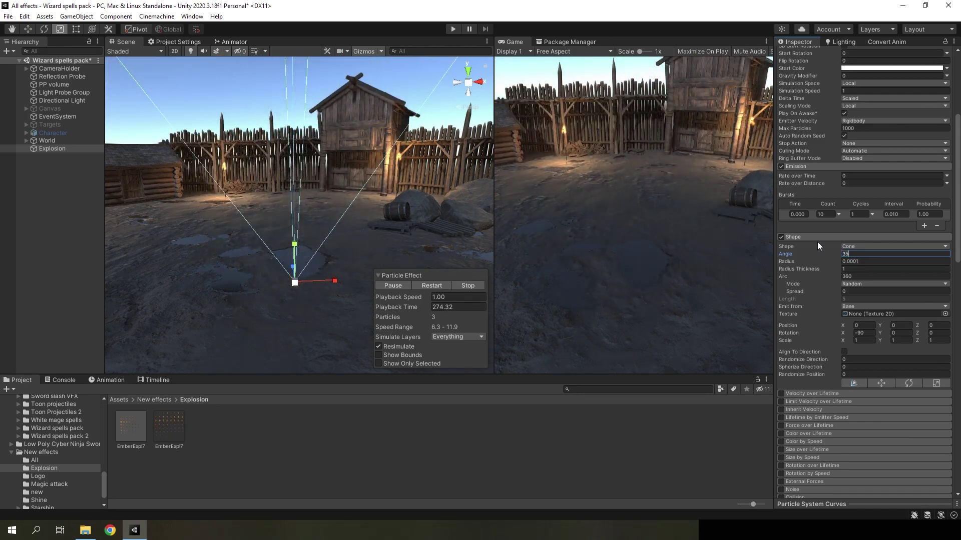
left_click(814, 238)
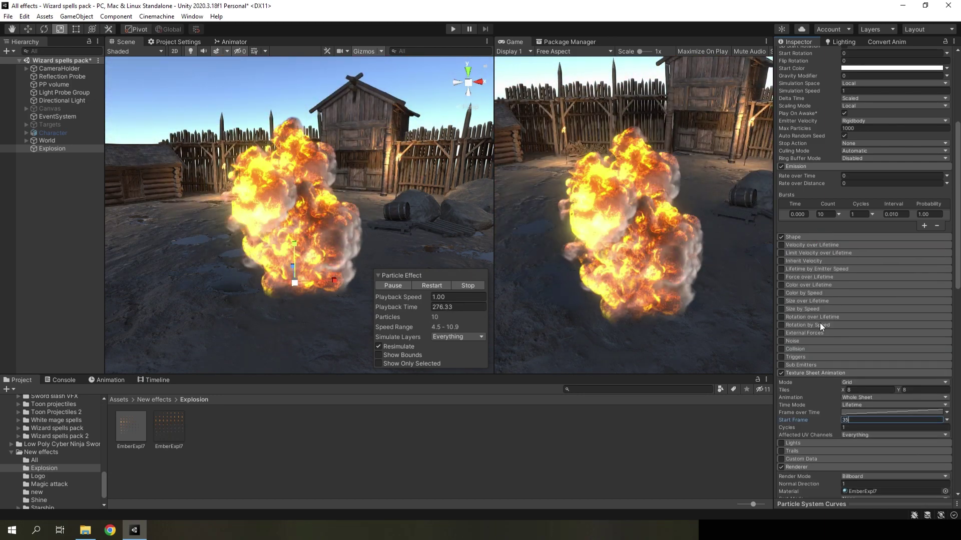
left_click_drag(290, 223, 289, 219, "alt")
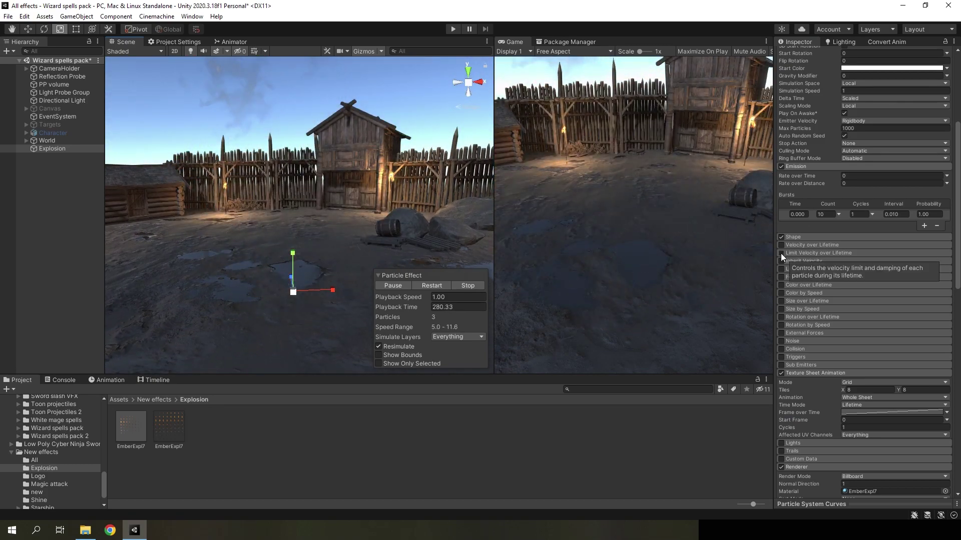
Step: Enable Limit Velocity over Lifetime and switch its speed limit to a curve
left_click(781, 254)
left_click(812, 254)
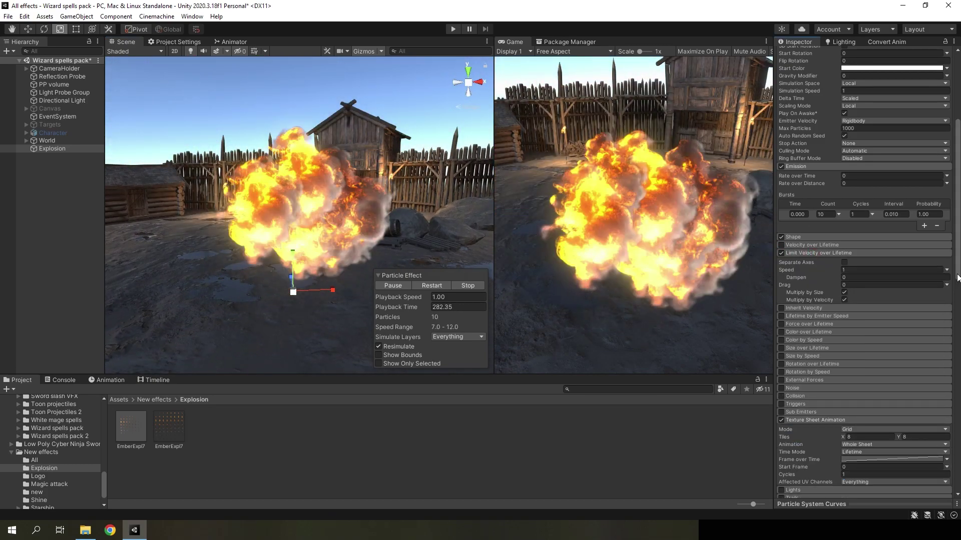
left_click(946, 269)
left_click(881, 289)
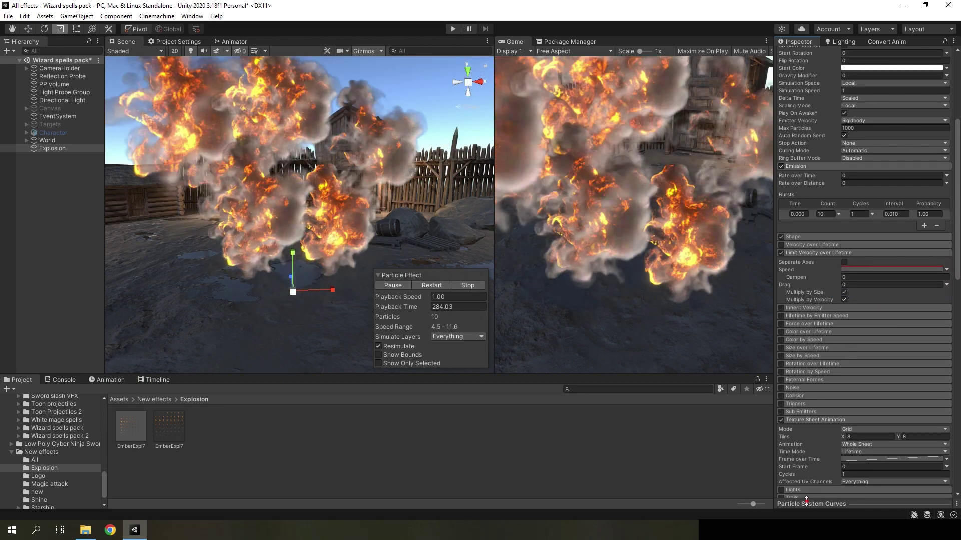
left_click_drag(804, 504, 848, 363)
Step: Set the Dampen value to 0.08 and replay the explosion to preview it
left_click(847, 363)
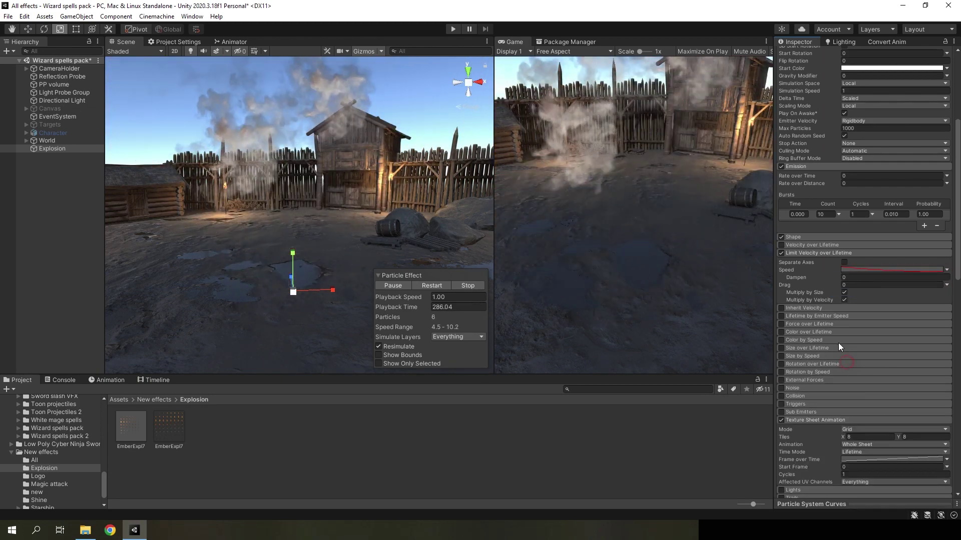
left_click(849, 278)
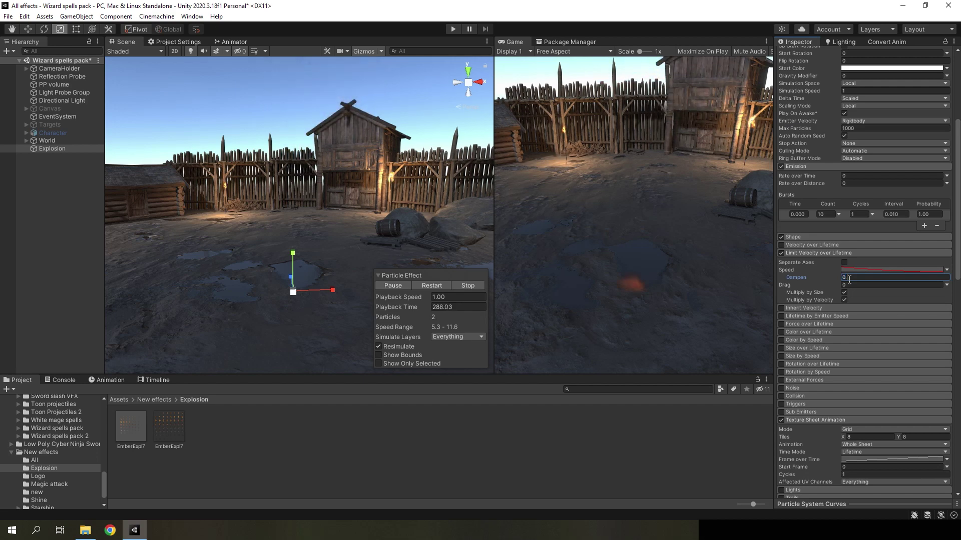
type("0.1")
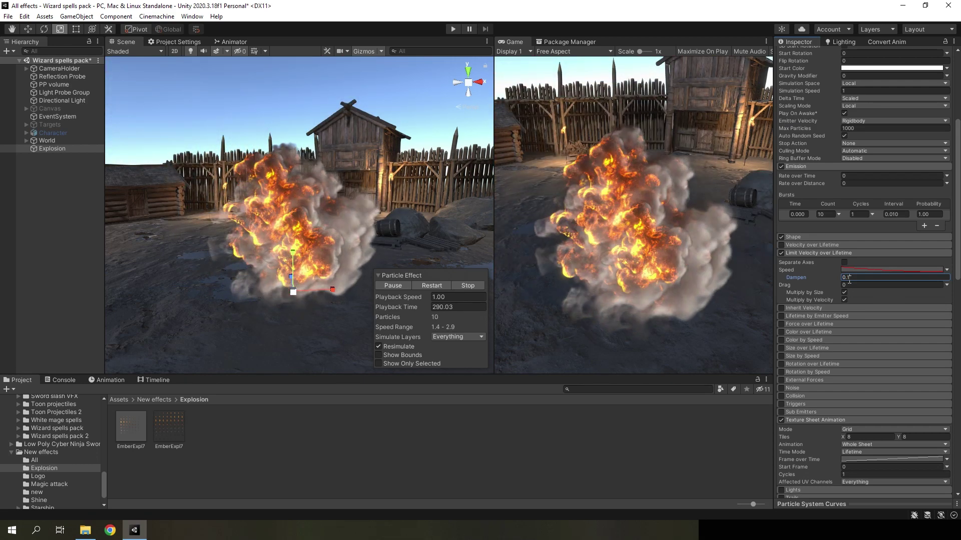
key("BackSpace")
type("05")
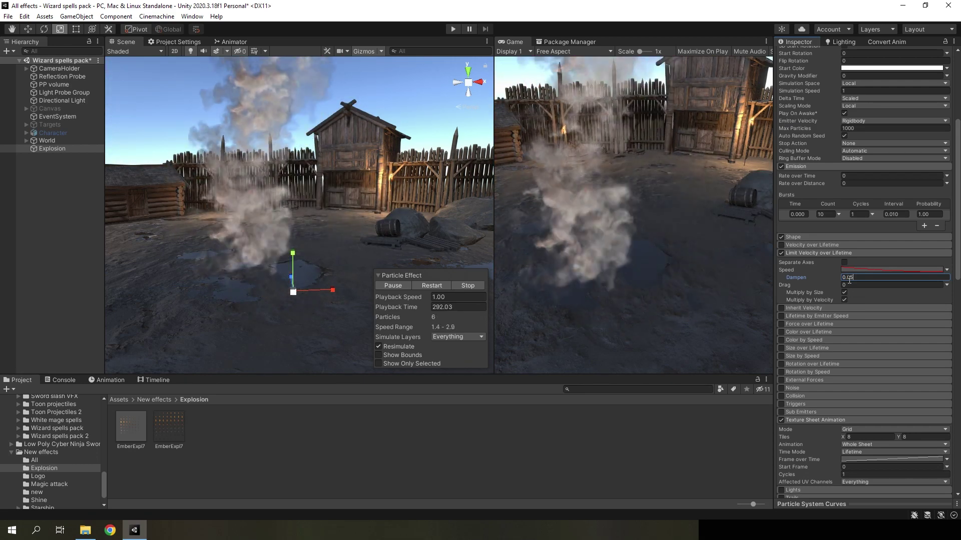
type("03")
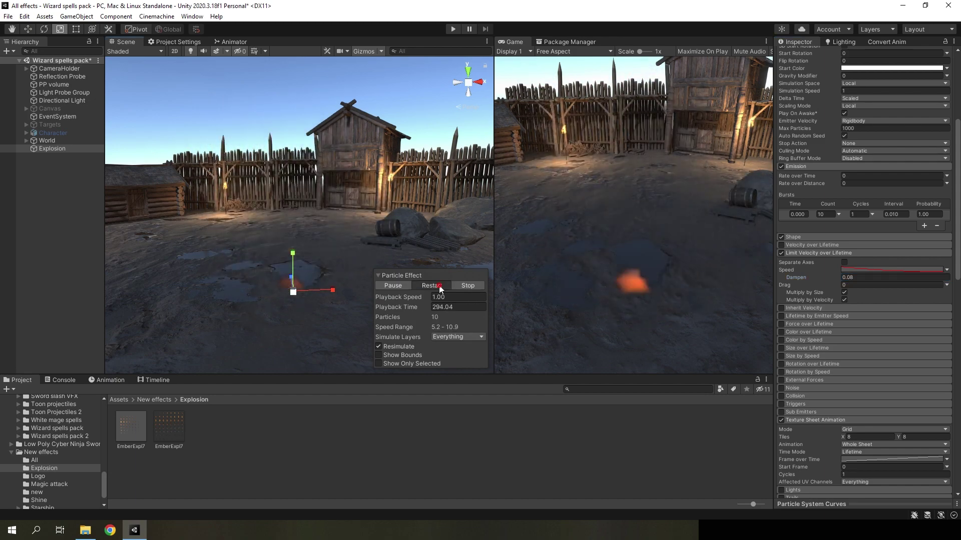
left_click(440, 286)
mouse_move(359, 219)
left_mouse_down("alt")
mouse_move(367, 213)
mouse_move(374, 231)
left_mouse_up("alt")
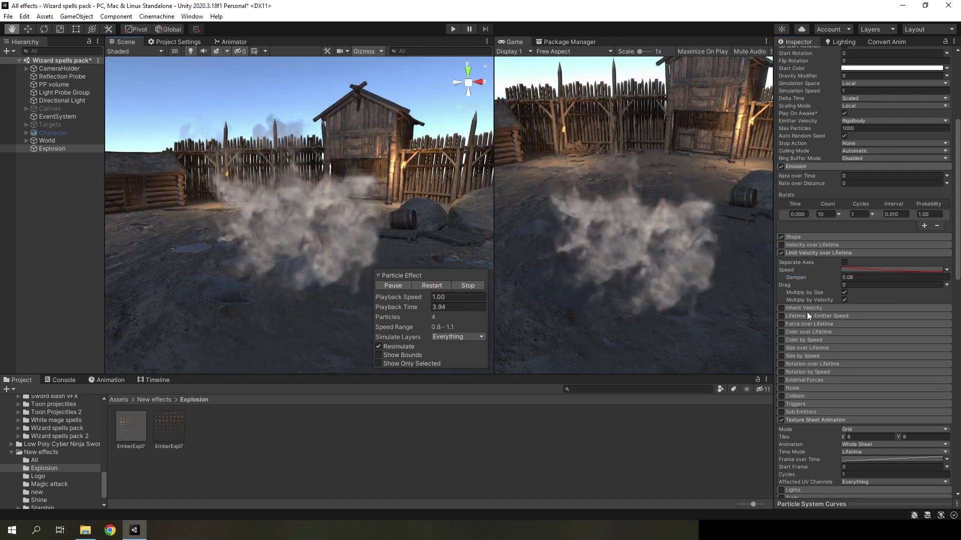
Step: Enable Color over Lifetime with a white-to-transparent fade gradient
left_click(781, 332)
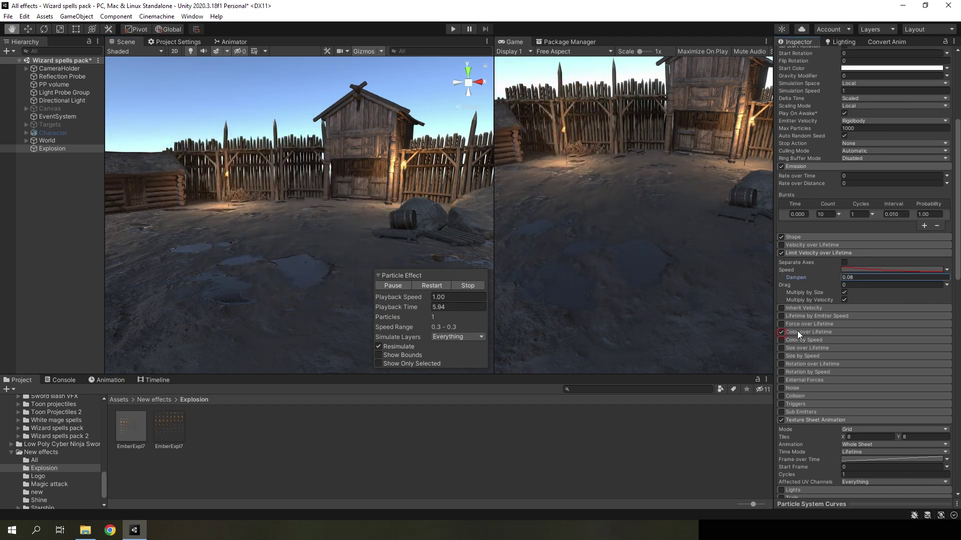
left_click(797, 332)
left_click(851, 342)
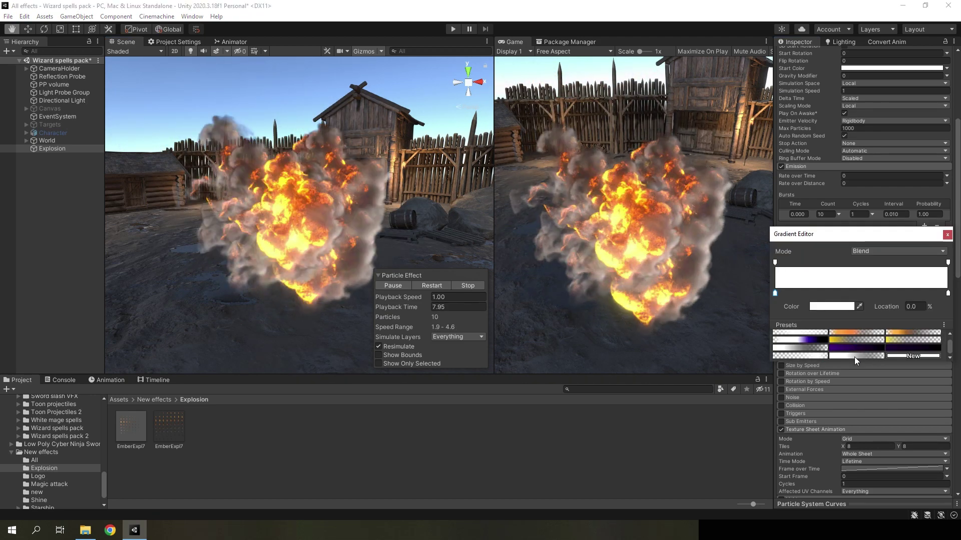
left_click(852, 356)
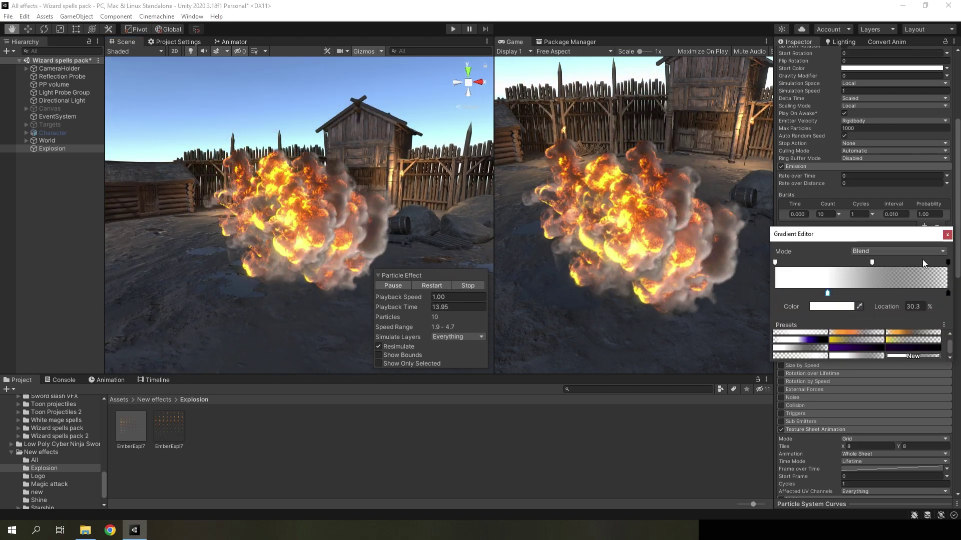
left_click(947, 235)
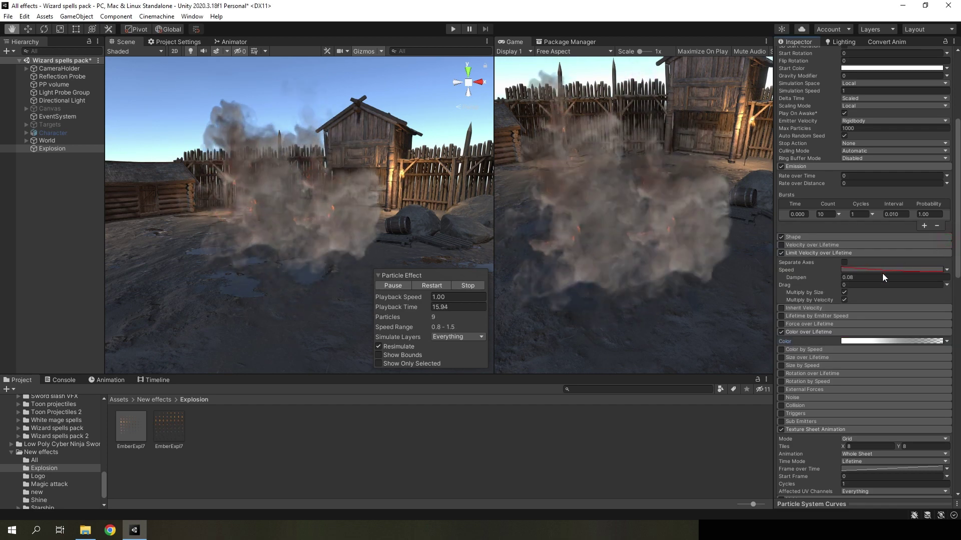
Step: Enable Size over Lifetime and raise the size curve's start key to about 0.74
scroll(861, 328, "down", 3)
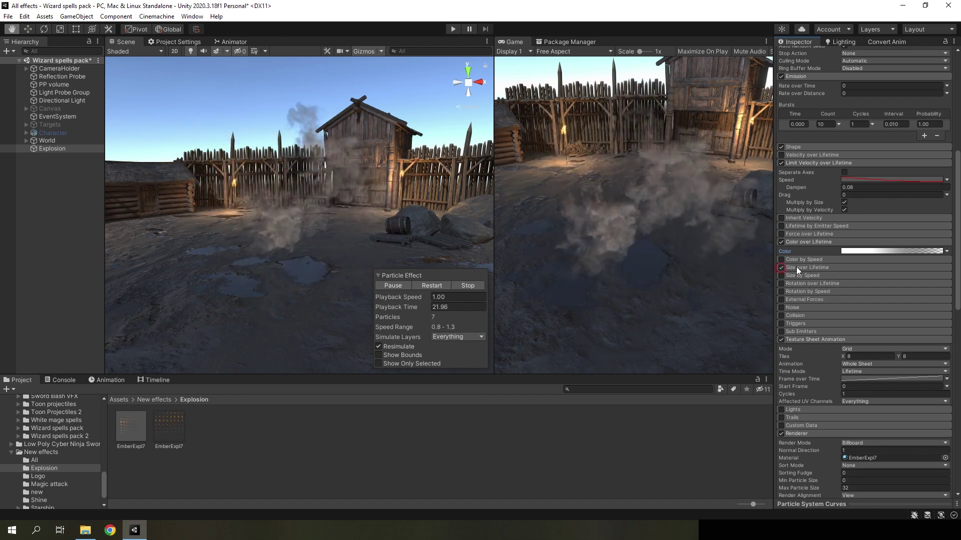
left_click(797, 268)
left_click(801, 505)
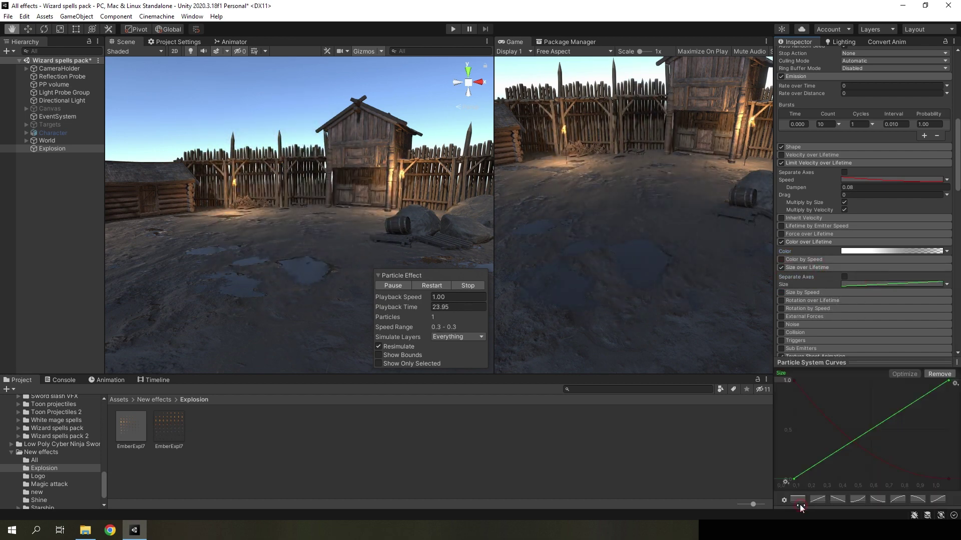
left_click_drag(795, 481, 774, 410)
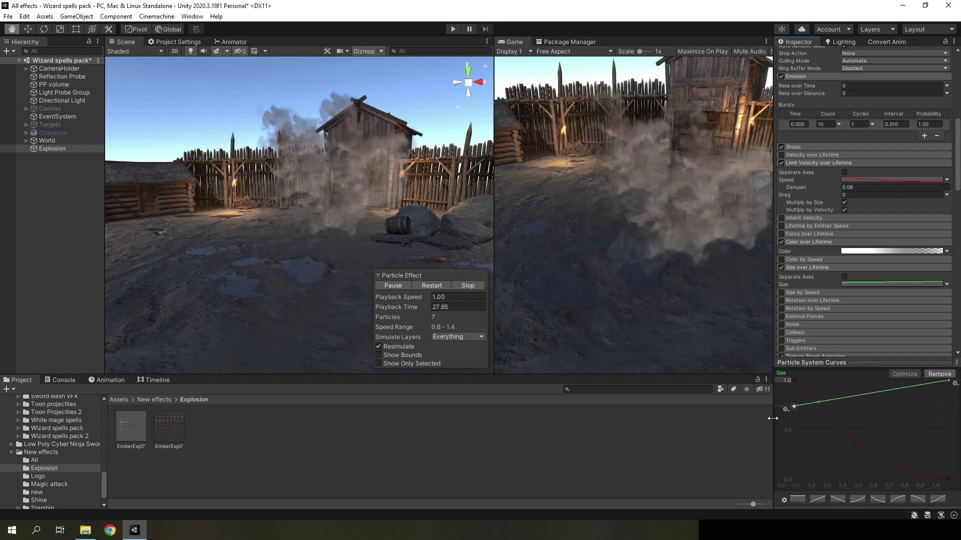
left_click(815, 364)
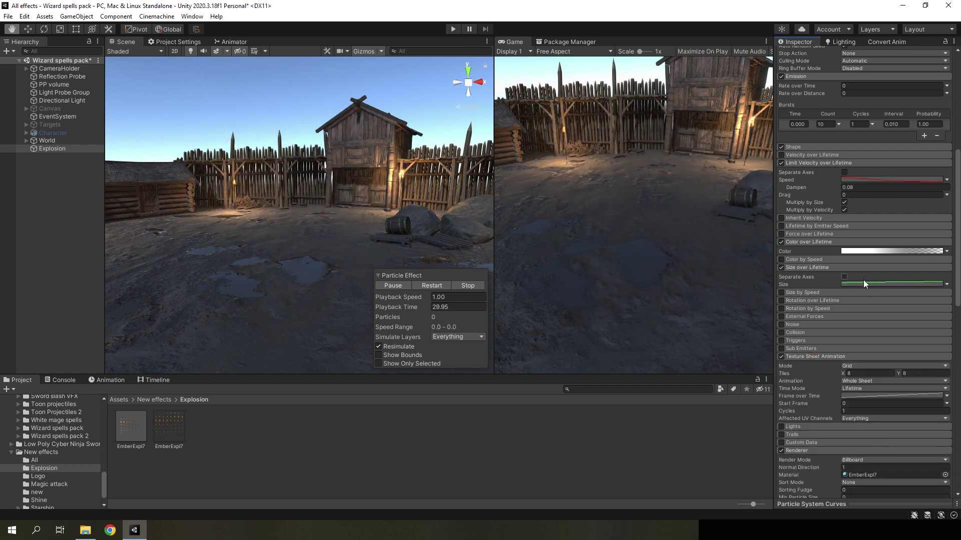
left_click(863, 283)
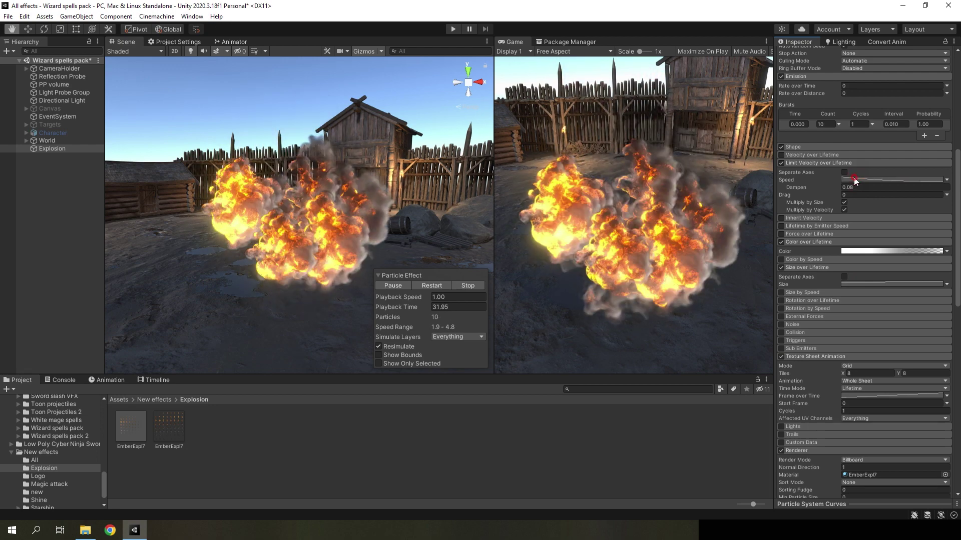
Step: Duplicate Explosion with Ctrl+D and nest the copy under Explosion
left_click(59, 149)
key("ctrl+d")
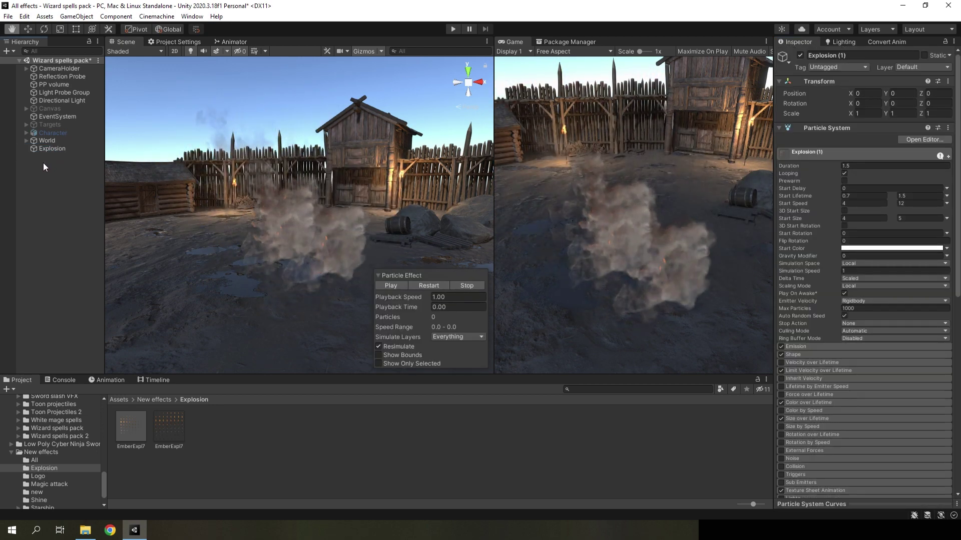
left_click_drag(50, 163, 53, 149)
Step: Rename the child copy to Shockwave
left_click(52, 155)
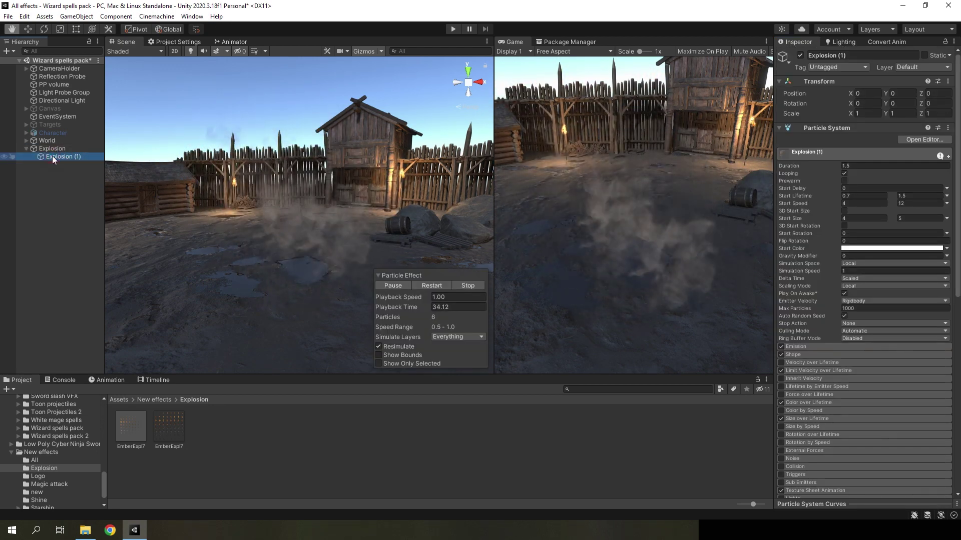
key("BackSpace")
type("Sh")
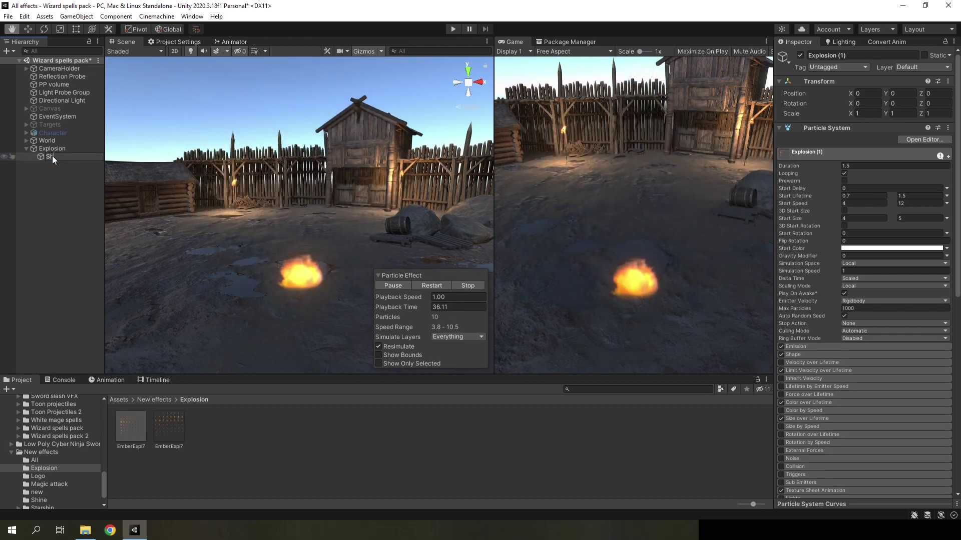
type("ockwac")
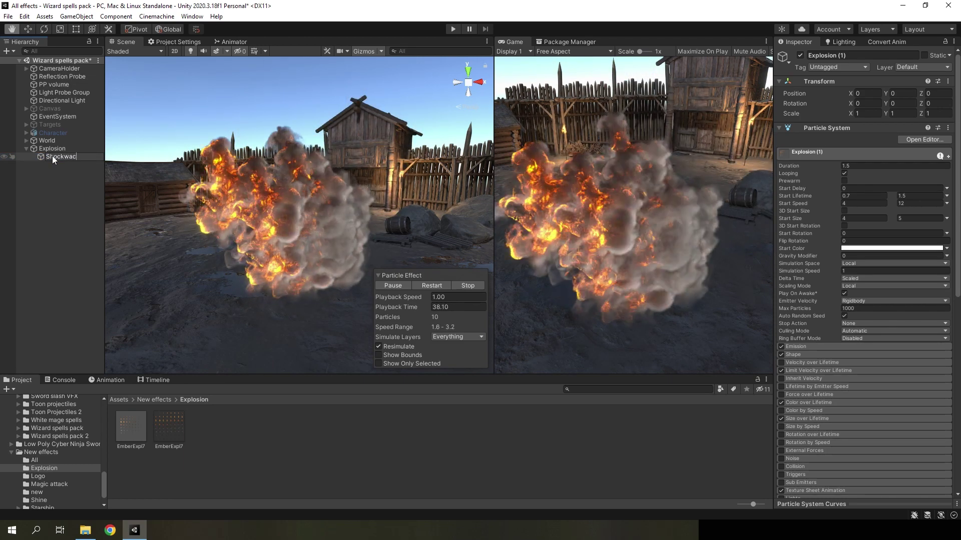
key("BackSpace")
type("ve")
key("Return")
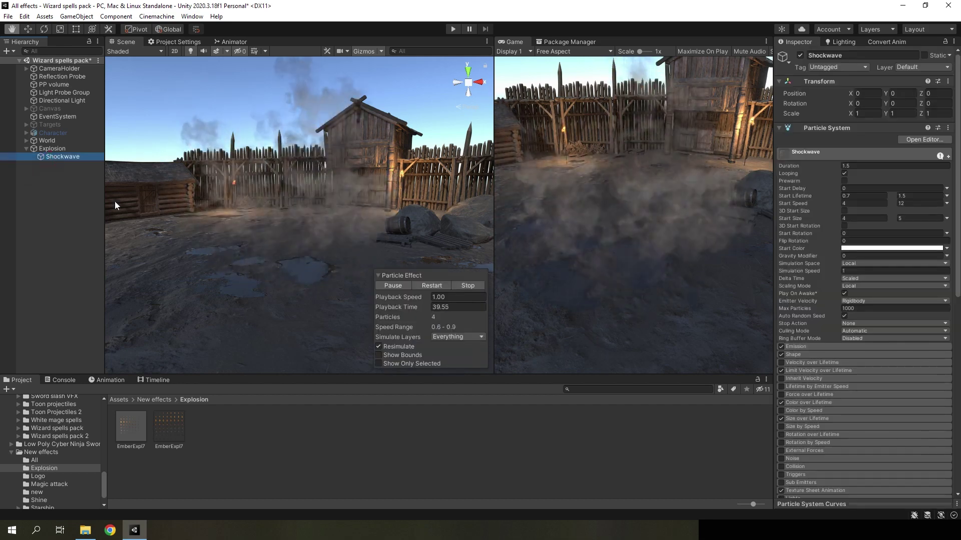
right_click_drag(115, 201, 383, 209)
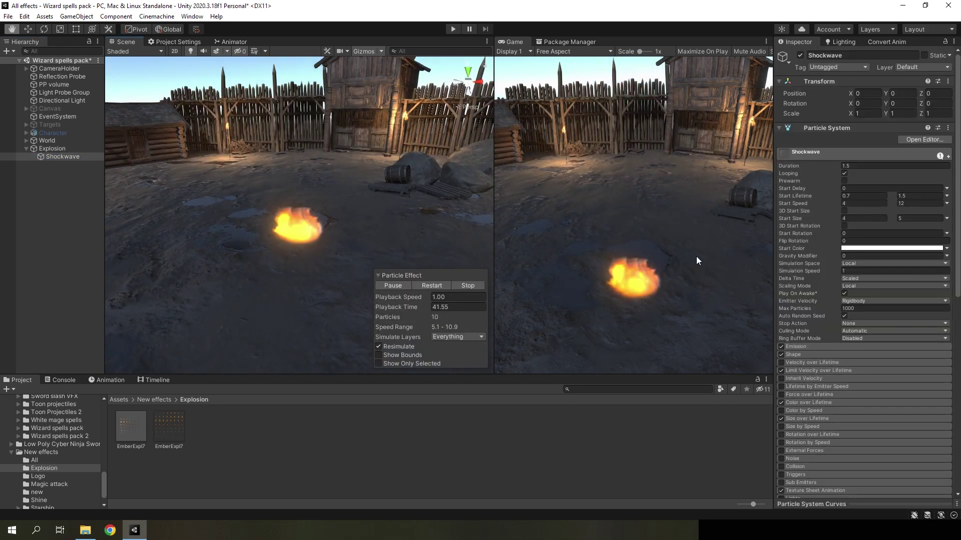
Step: Set the Shockwave's cone angle to 90 and edit its position value
left_click(797, 354)
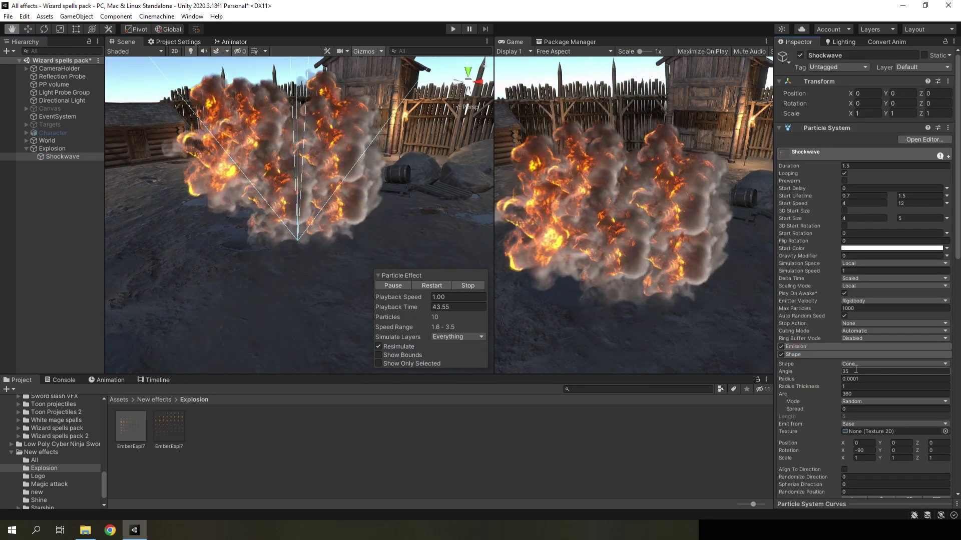
left_click(853, 371)
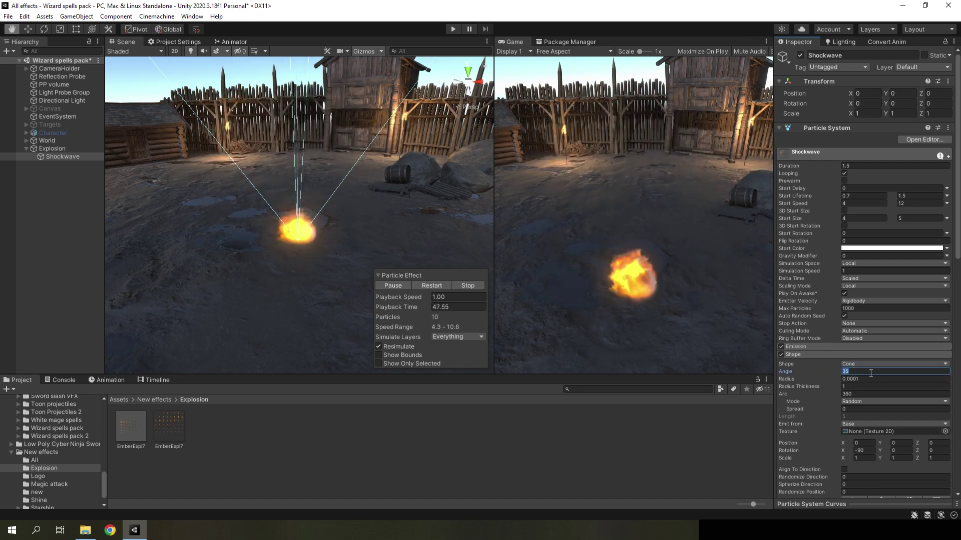
type("90")
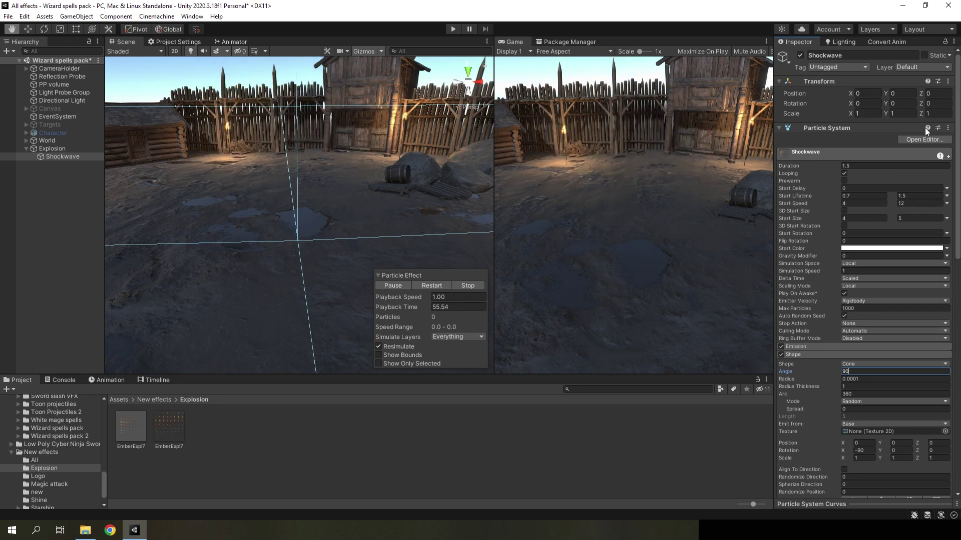
left_click(941, 93)
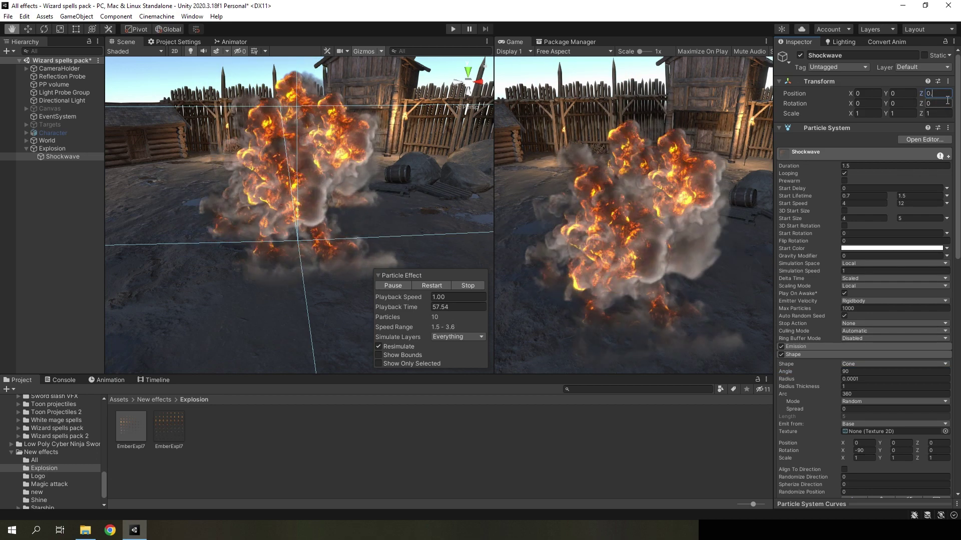
type("0.2")
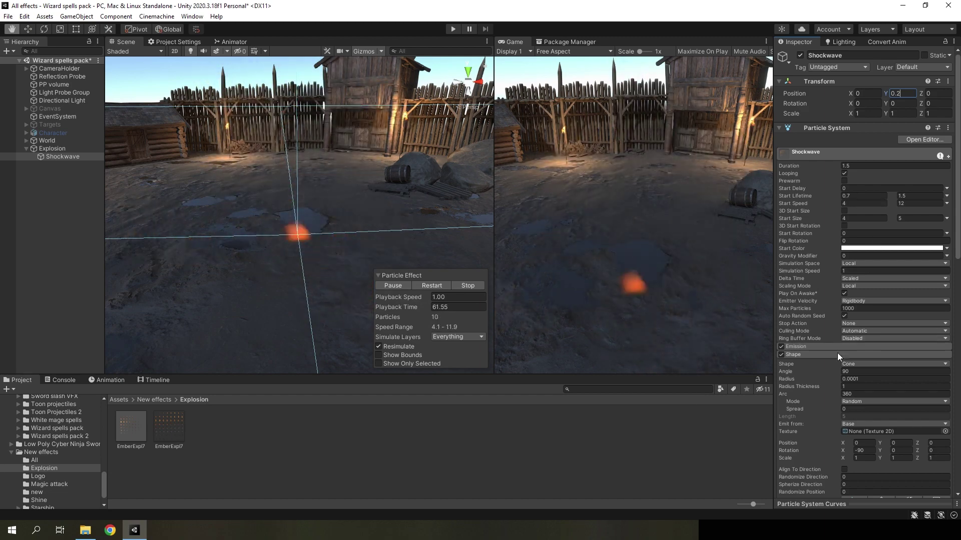
Step: Set the emission burst count to 45 and the shape mode to Burst Spread
left_click(838, 355)
left_click(813, 347)
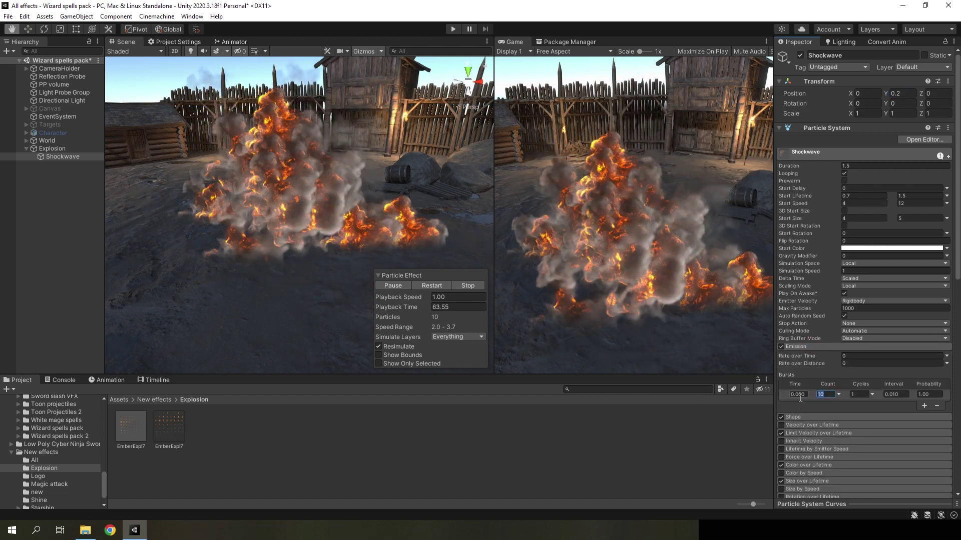
type("45")
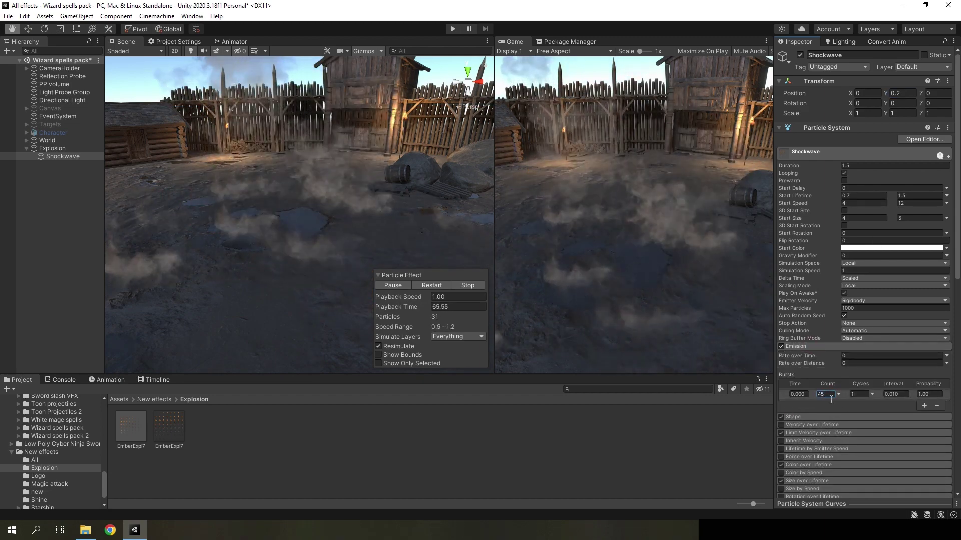
left_click(810, 415)
scroll(836, 410, "down", 5)
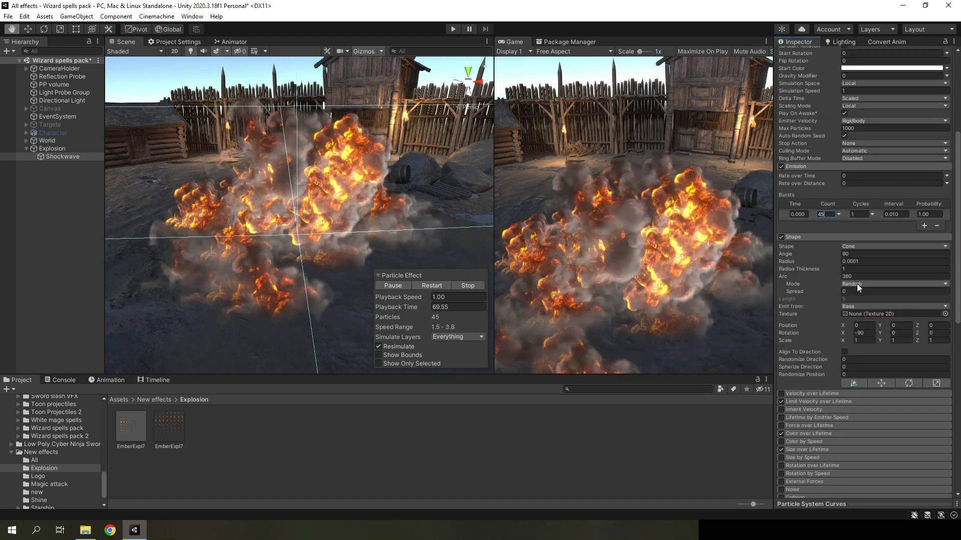
left_click(857, 283)
left_click(870, 326)
left_click_drag(421, 200, 365, 208, "alt")
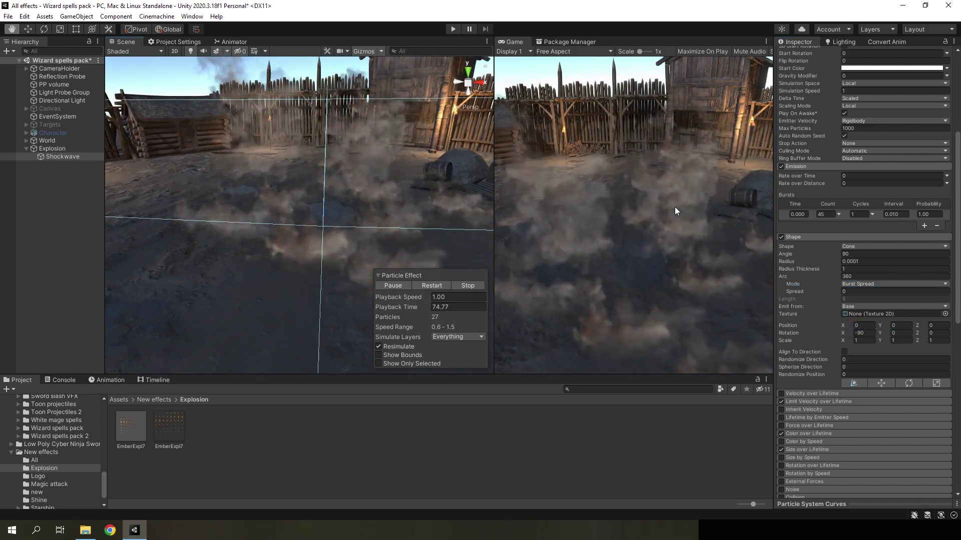
Step: Set maximum start speed to 10 and maximum start size to 3
scroll(901, 200, "up", 5)
left_click(905, 203)
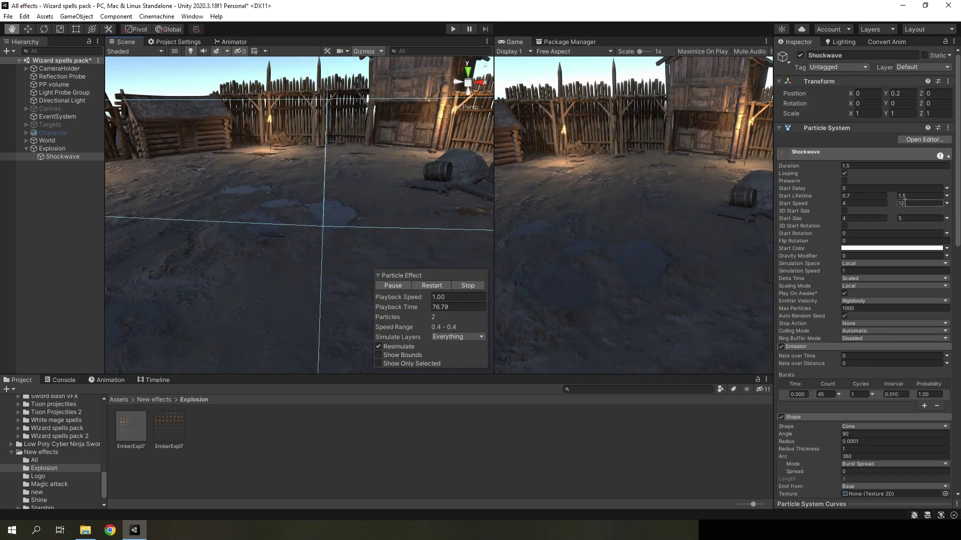
type("10")
left_click(906, 219)
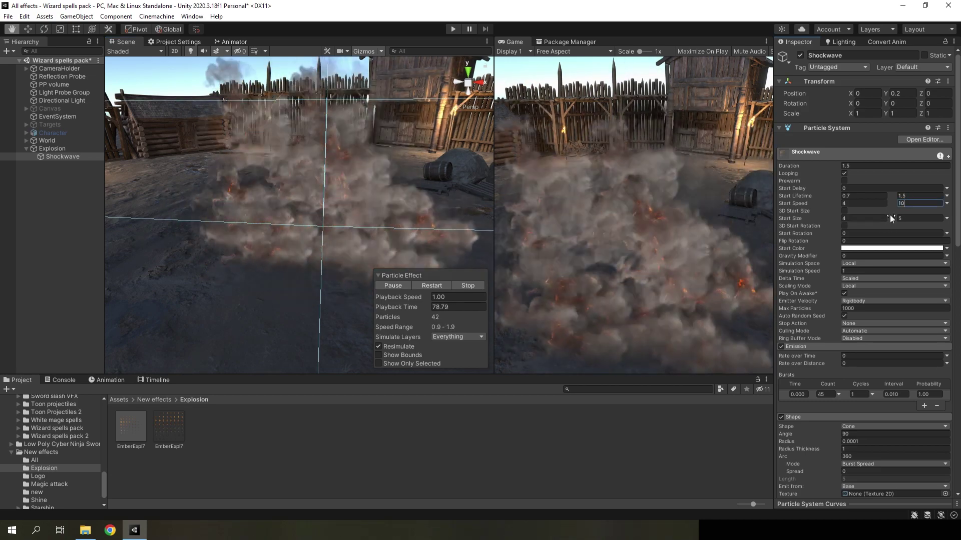
type("3")
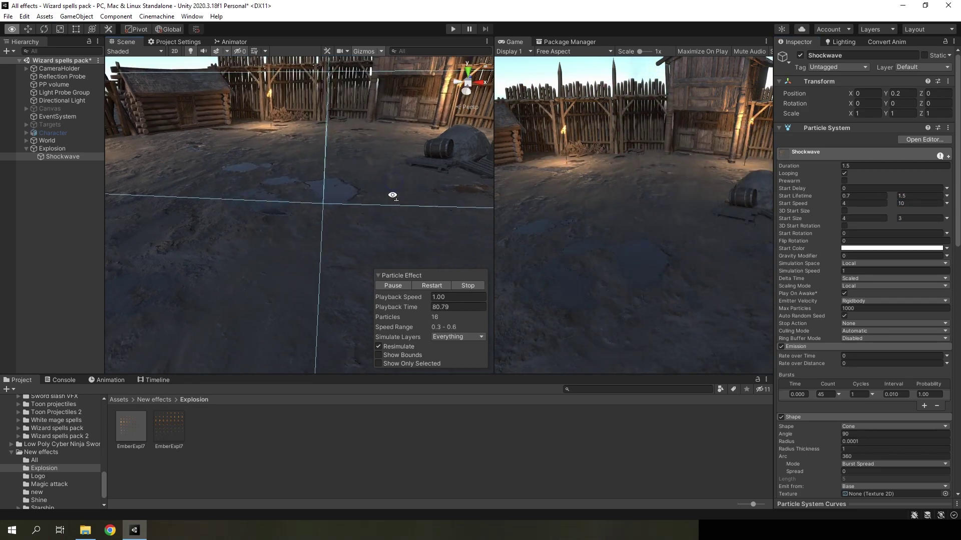
left_click_drag(391, 196, 393, 189, "alt")
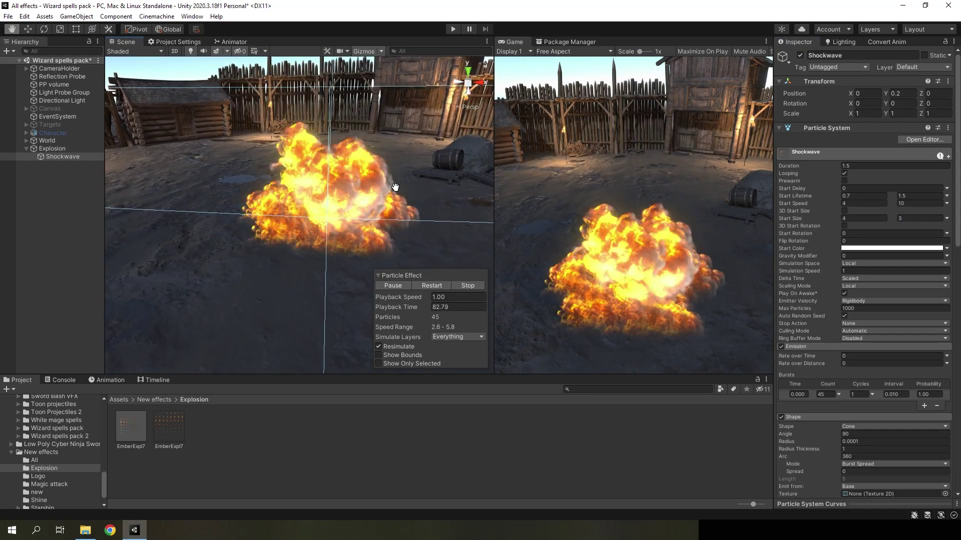
scroll(904, 275, "down", 5)
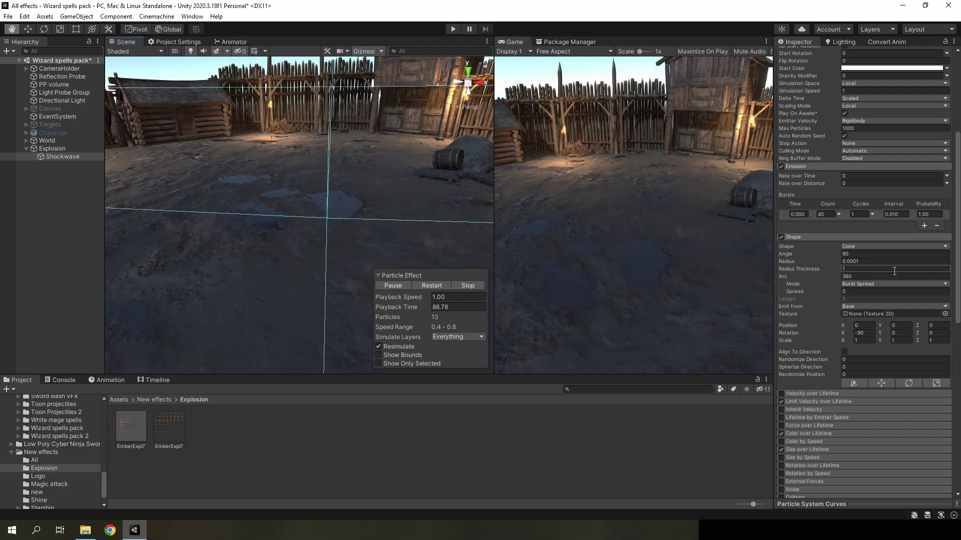
scroll(804, 337, "down", 3)
Step: Set the Limit Velocity over Lifetime Dampen to 0.1 and collapse the modules
left_click(803, 312)
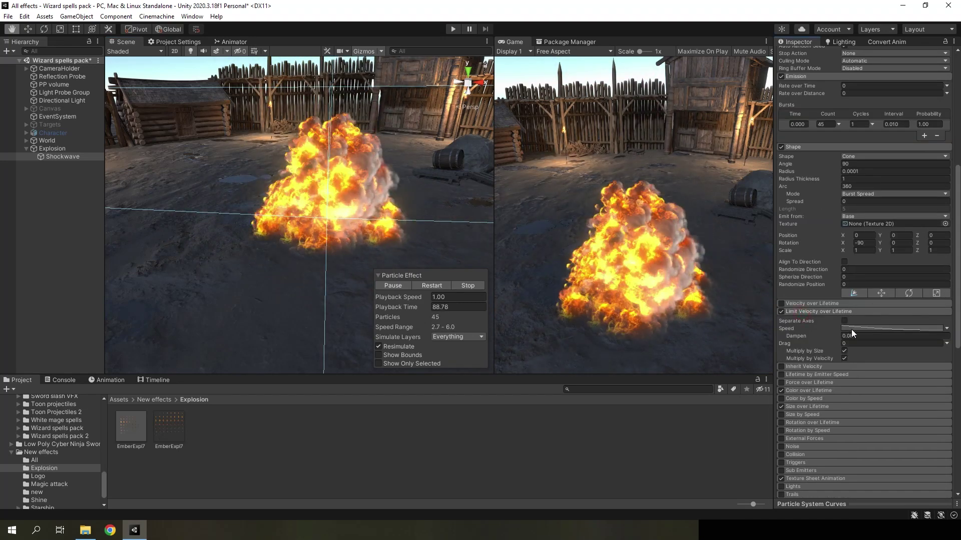
left_click(858, 335)
type("0.1")
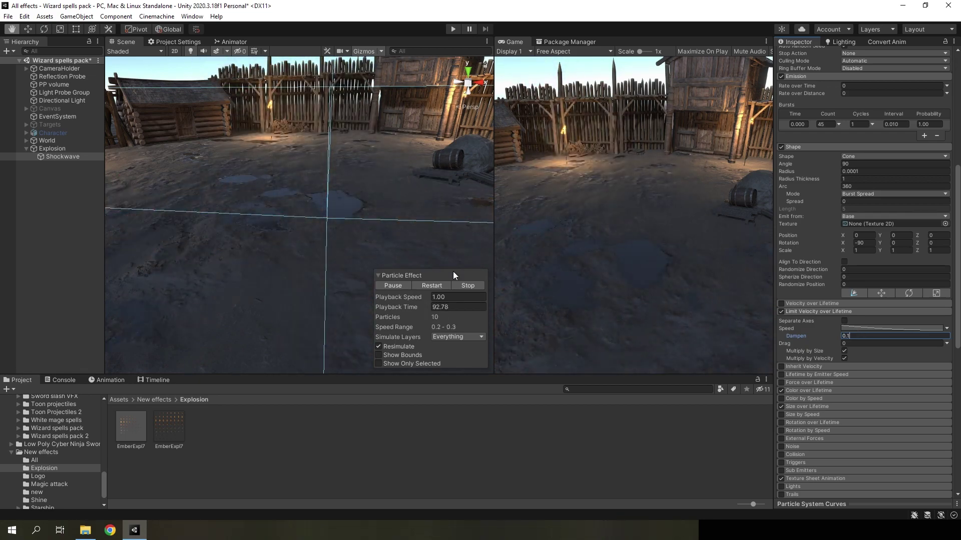
left_click(805, 147)
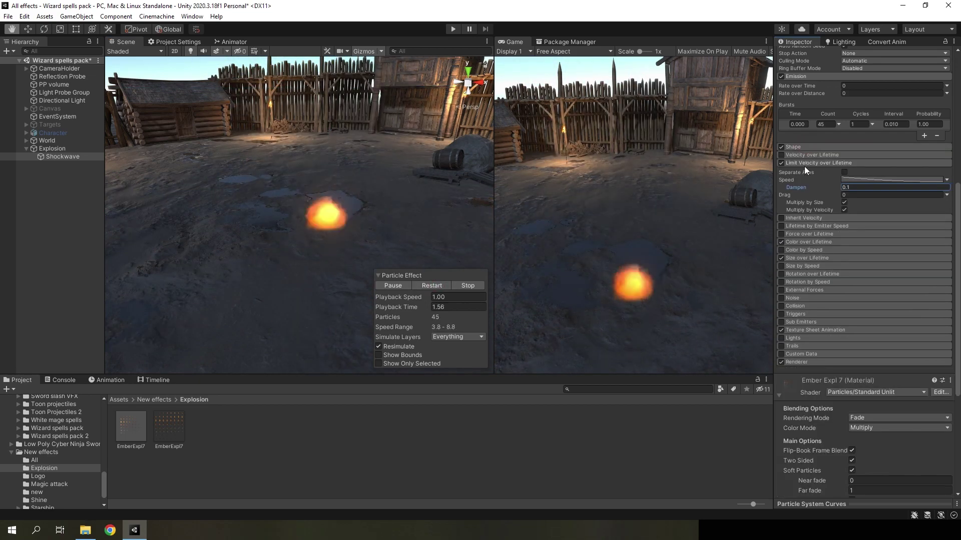
left_click(803, 164)
right_click_drag(369, 192, 382, 177)
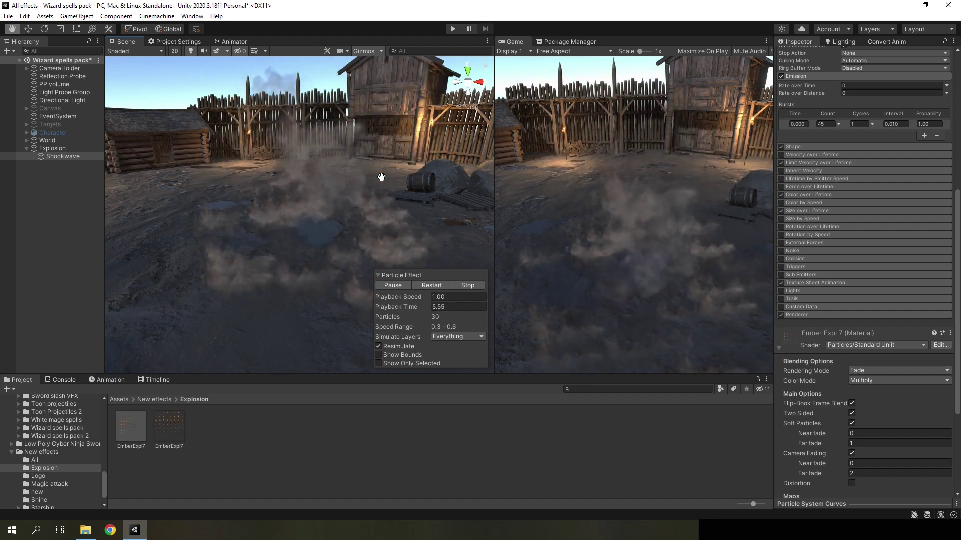
Step: Select Shockwave and set its Position Y to 0
left_click(59, 180)
left_click(45, 157)
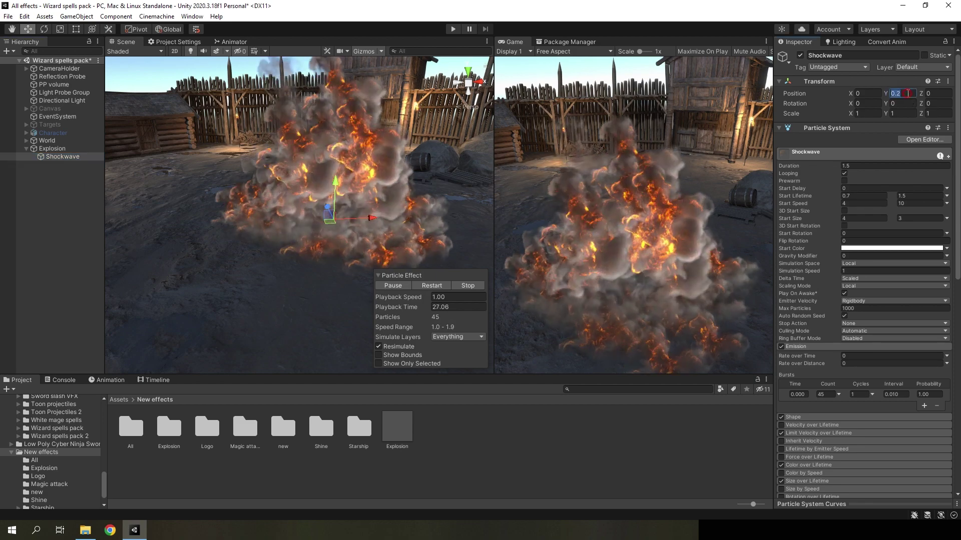
left_click(908, 93)
type("0")
Step: Select both Explosion and Shockwave, check the shared start colour, and restart playback
left_click(52, 149, "ctrl")
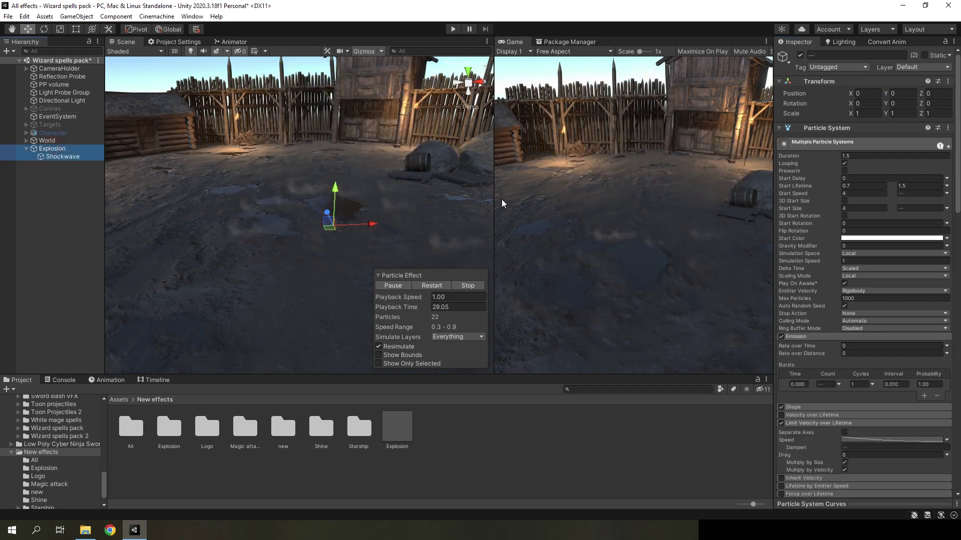
left_click(894, 239)
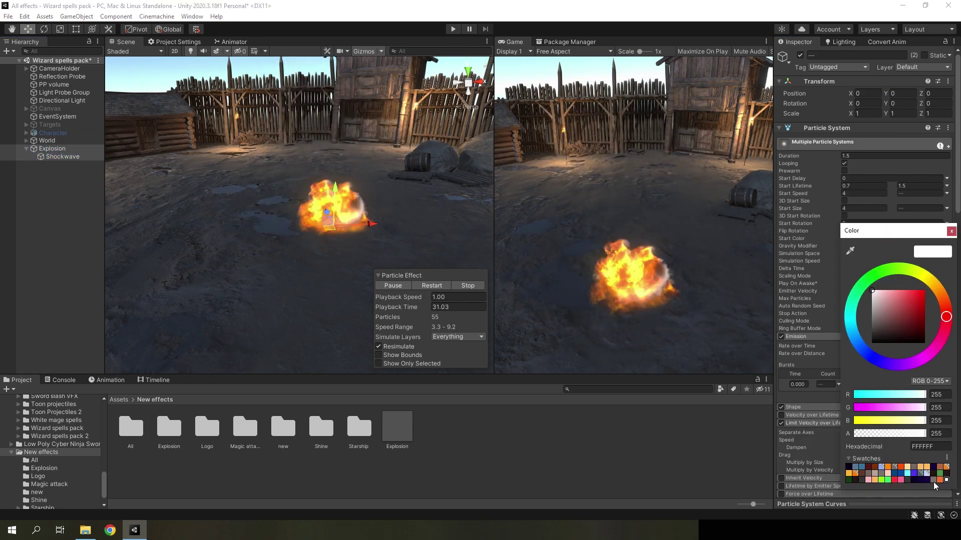
left_click(439, 297)
left_click(432, 289)
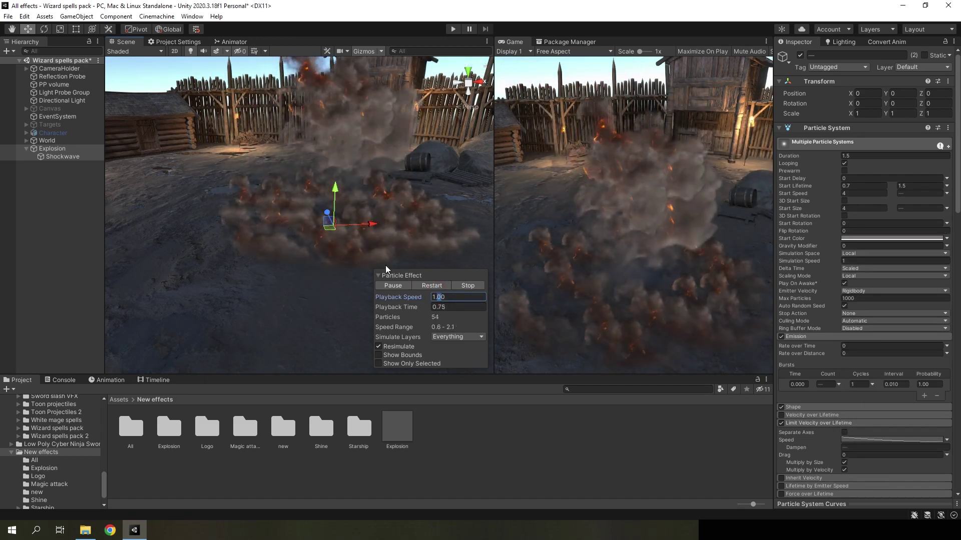
left_click(64, 170)
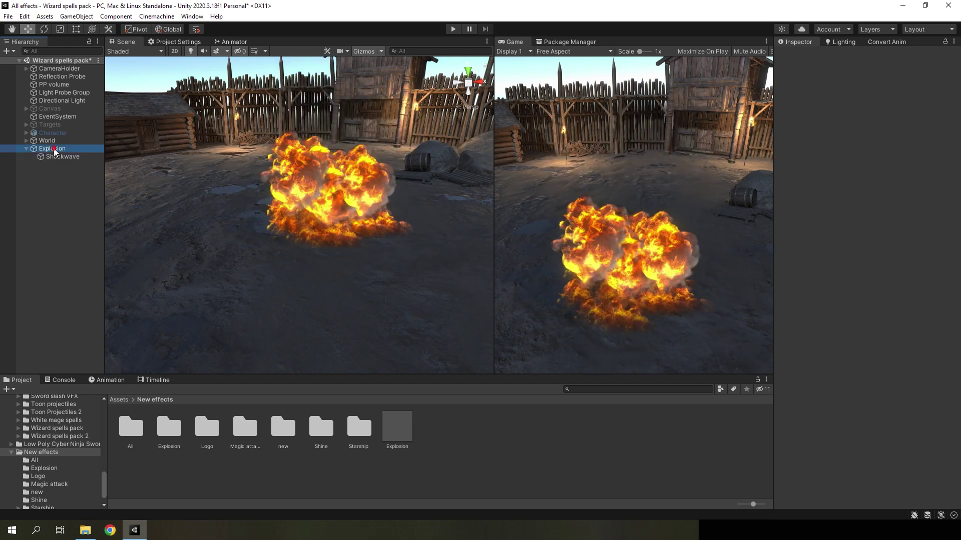
Step: Add a new particle system under Explosion named Sparks
right_click(53, 148)
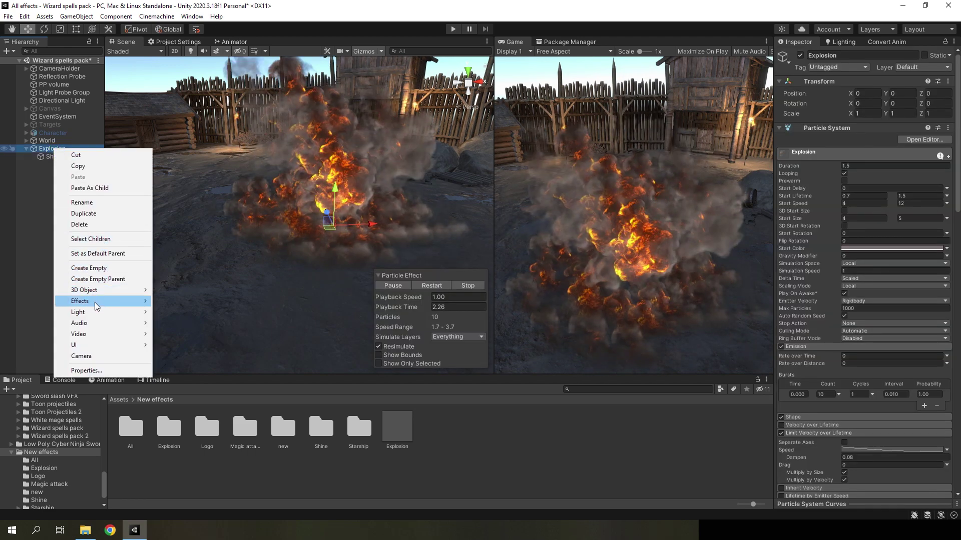
mouse_move(88, 301)
left_click(186, 301)
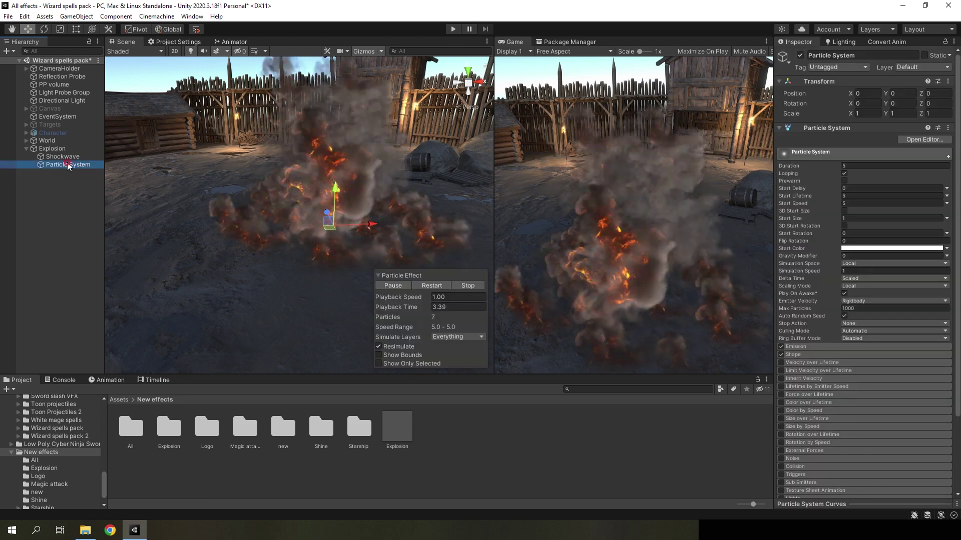
type("Sparks")
key("Return")
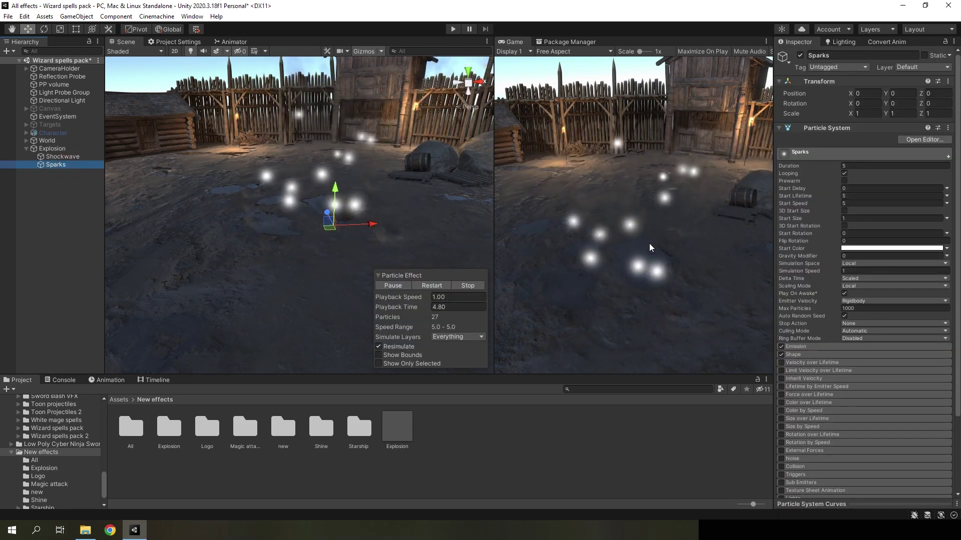
Step: Give Sparks an orange start colour and a random start speed between 10 and 30
left_click(865, 248)
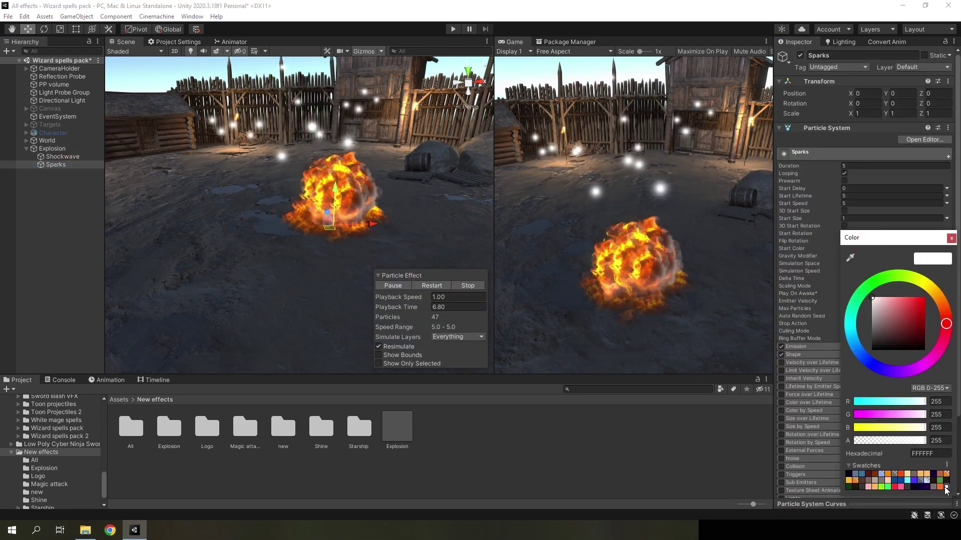
left_click(945, 488)
left_click(874, 205)
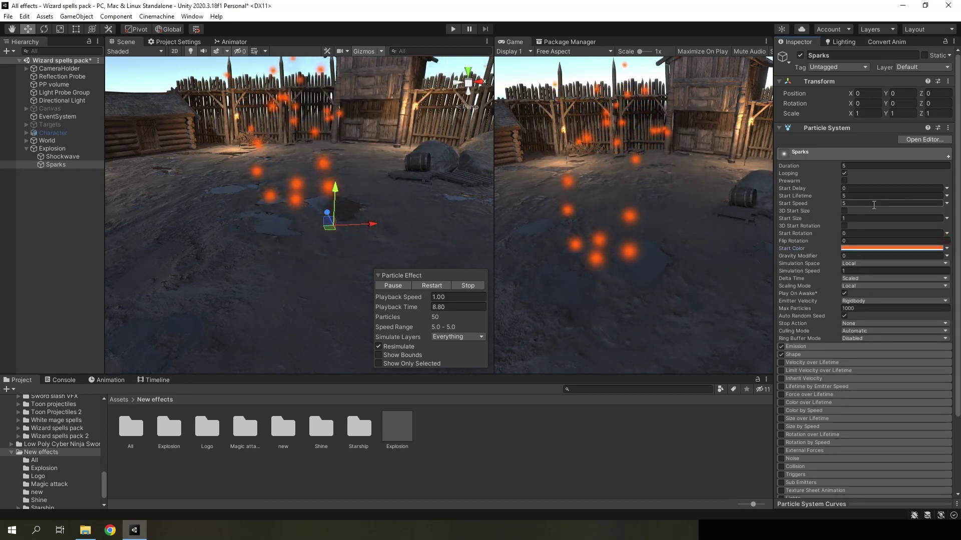
left_click(947, 204)
left_click(871, 212)
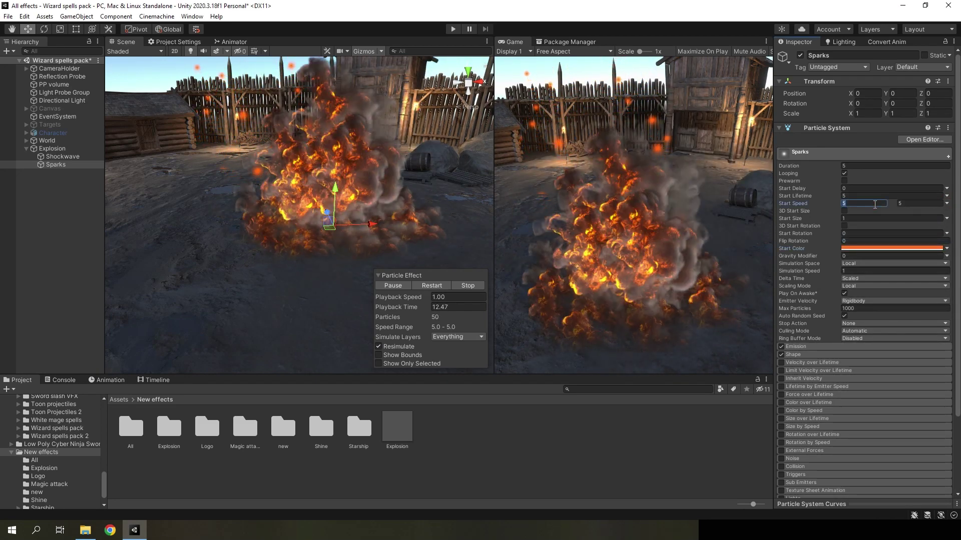
type("10")
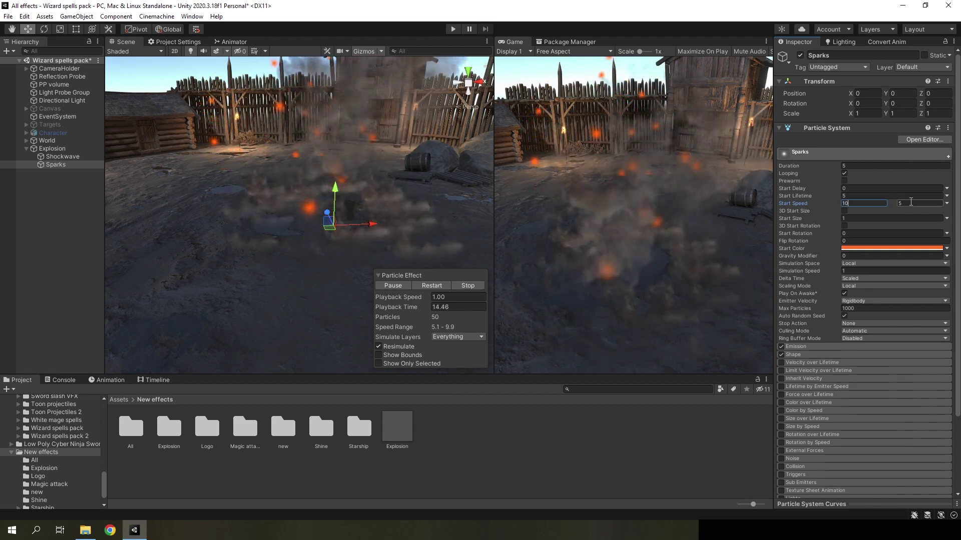
type("30")
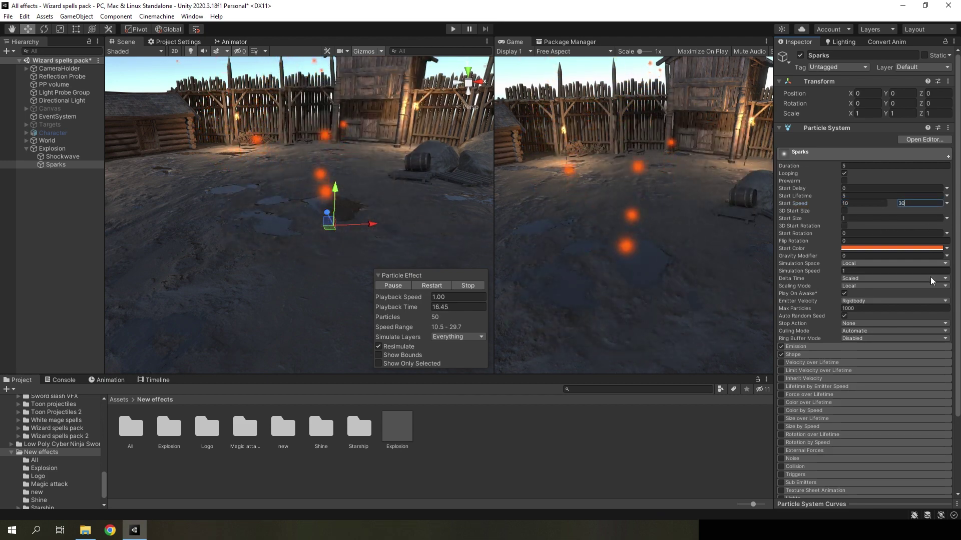
scroll(932, 281, "down", 10)
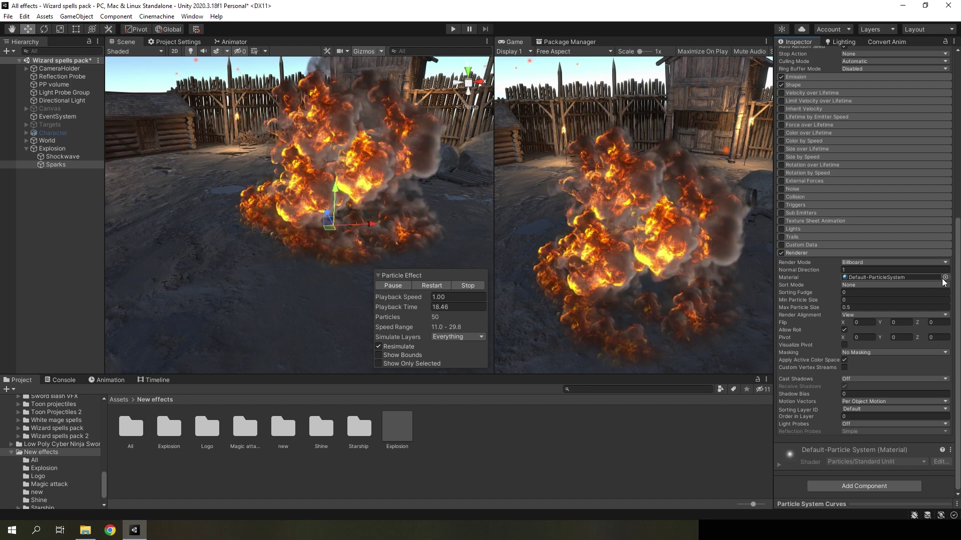
Step: Give the Sparks renderer the Point12cg material and Stretched Billboard mode with speed scale 0.05
left_click(944, 278)
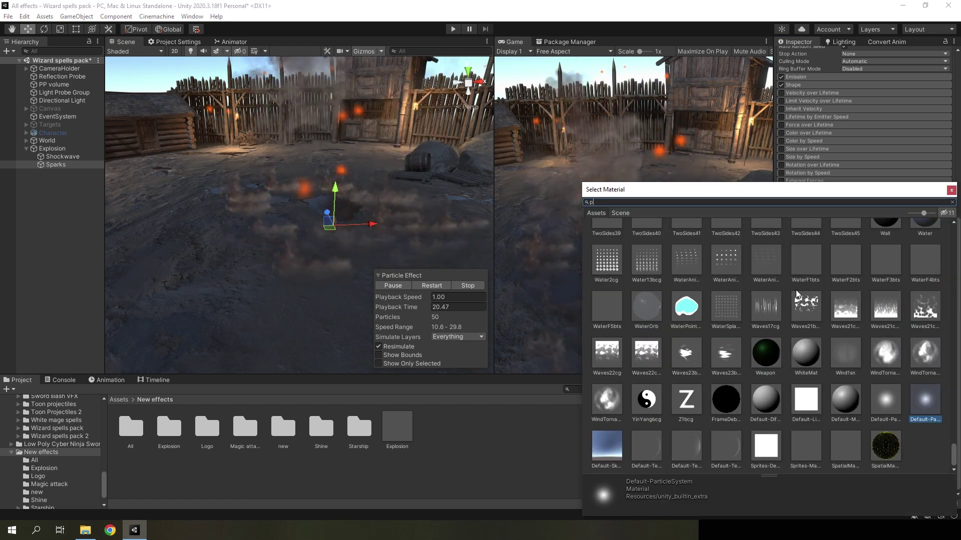
type("po")
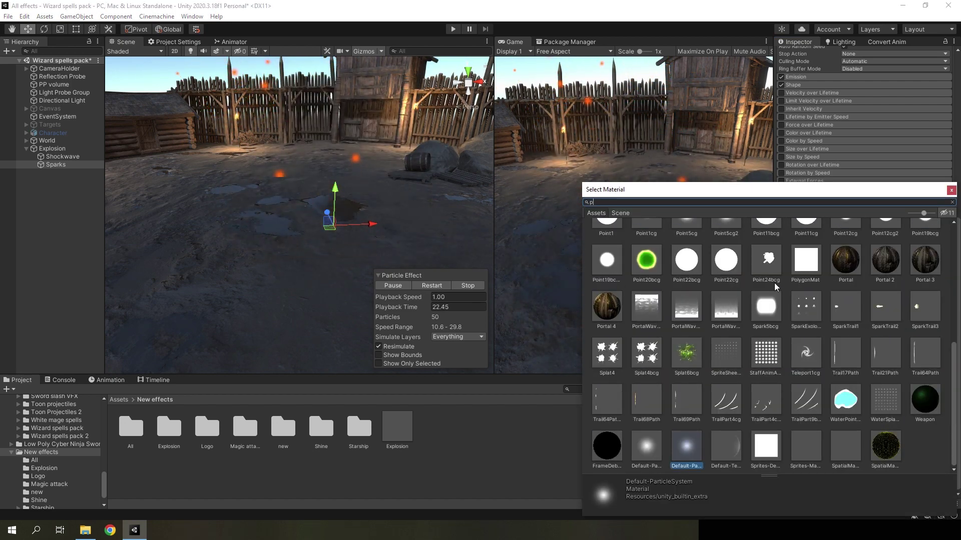
type("int12")
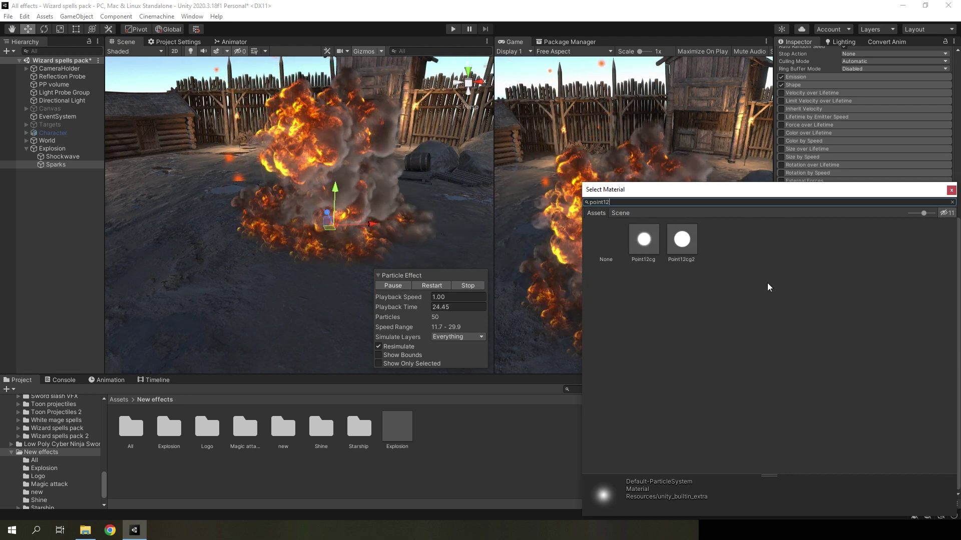
double_click(643, 240)
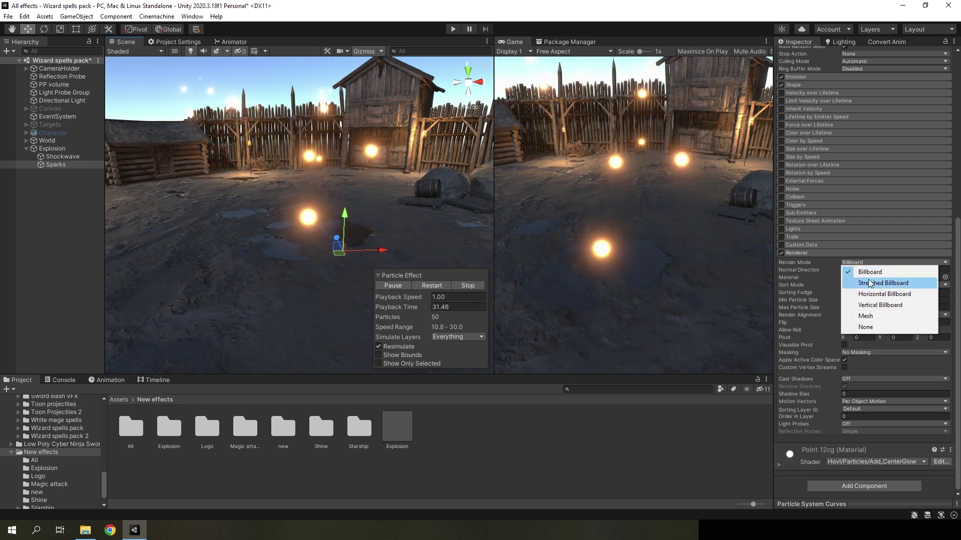
left_click(869, 283)
left_click(850, 278)
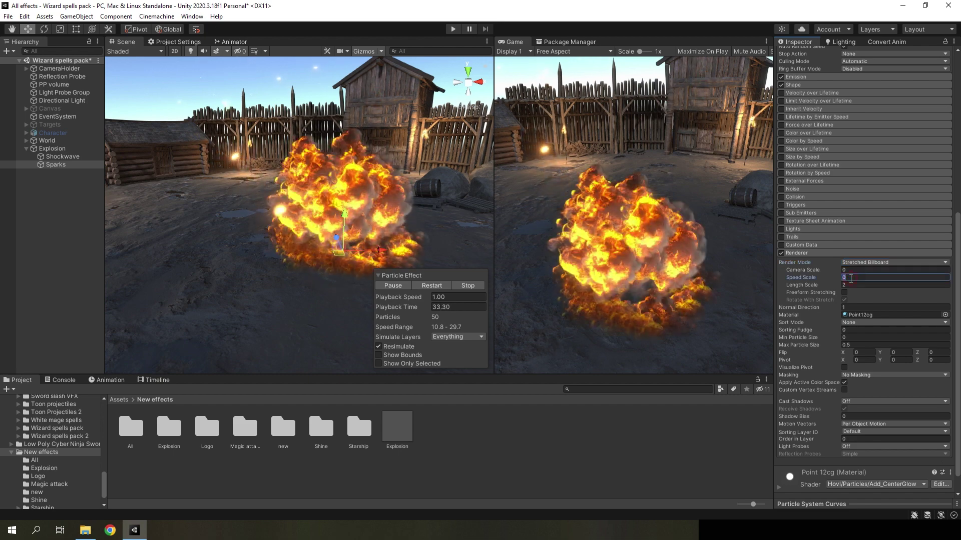
type("0.0")
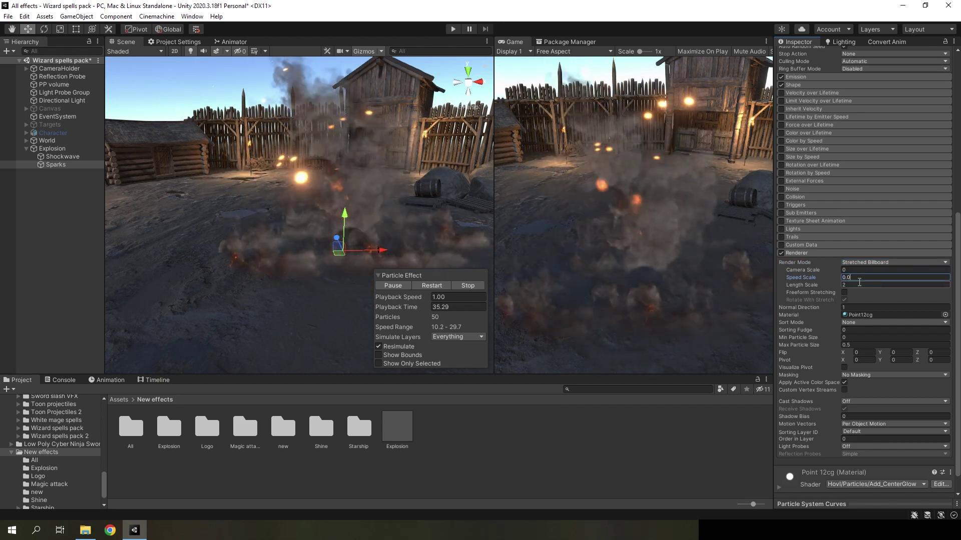
type("5")
left_click(855, 285)
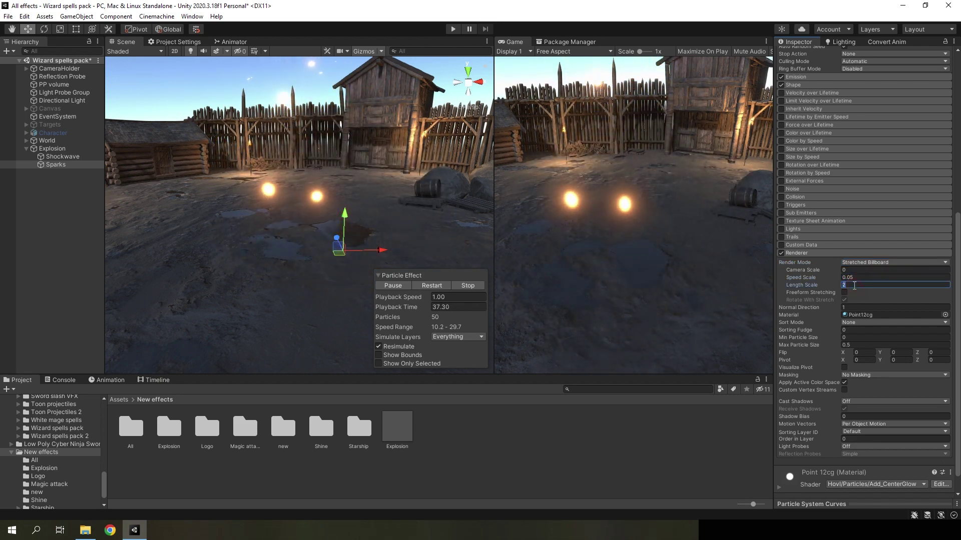
Step: Set the Sparks emission shape to Hemisphere
scroll(820, 275, "up", 5)
left_click(810, 265)
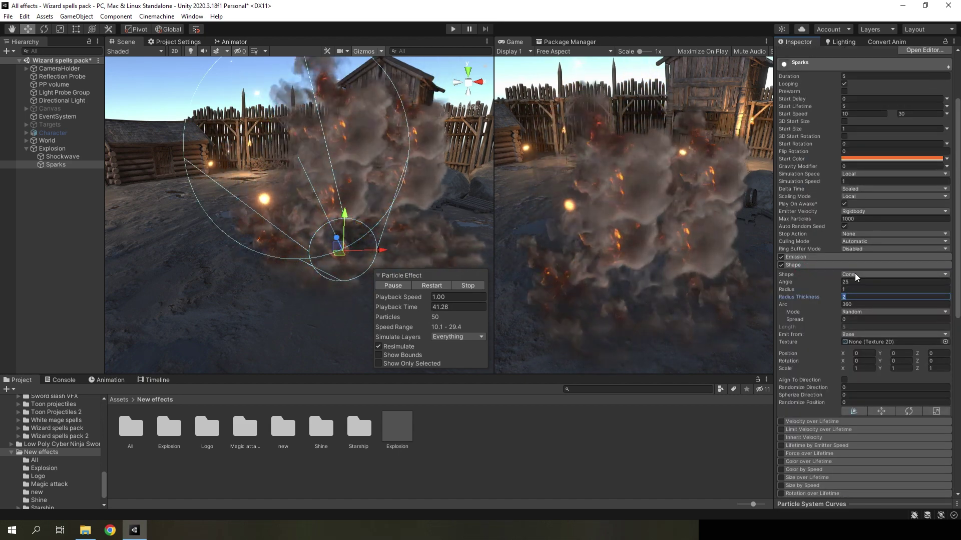
left_click(856, 275)
left_click(870, 295)
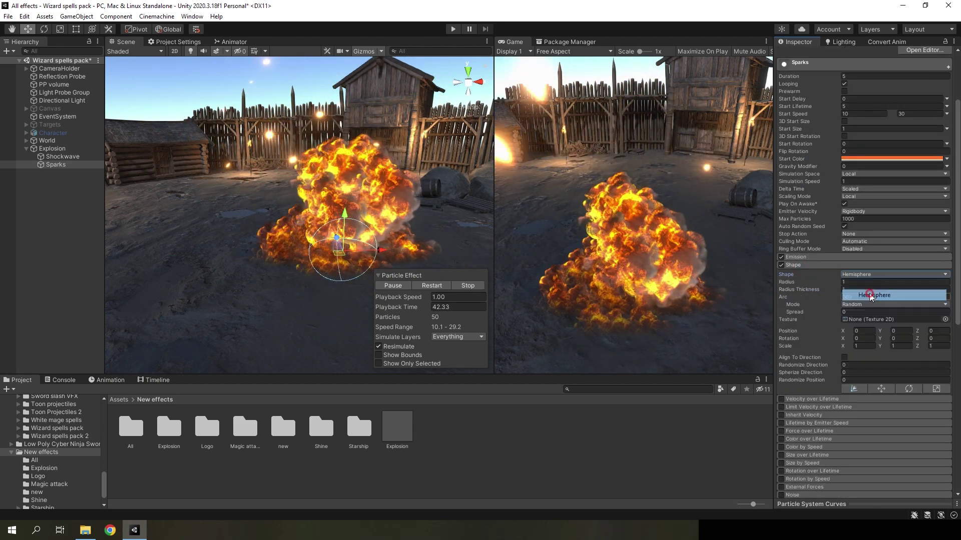
left_click(864, 338)
Step: Set the Sparks emission rate over time to 0 and add a single 30-particle burst
type("-9")
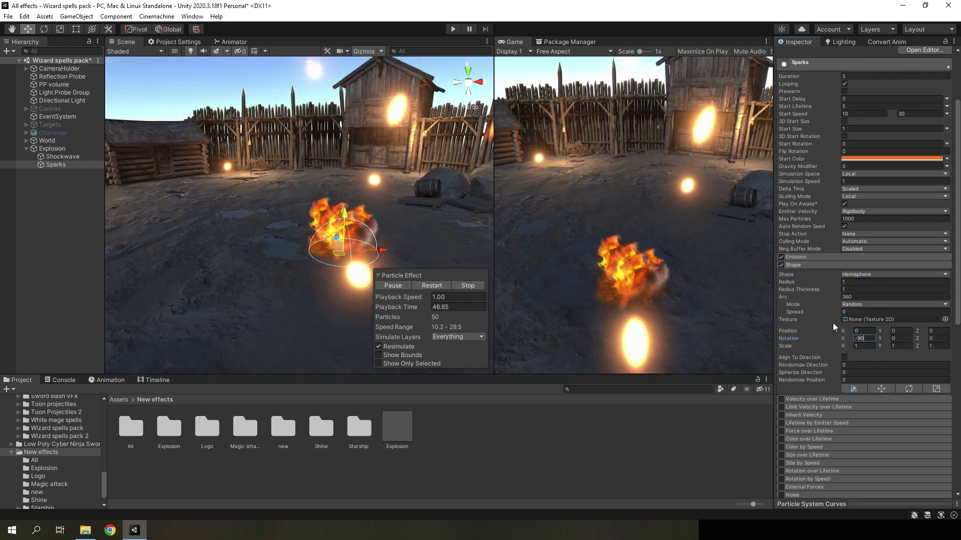
left_click(800, 258)
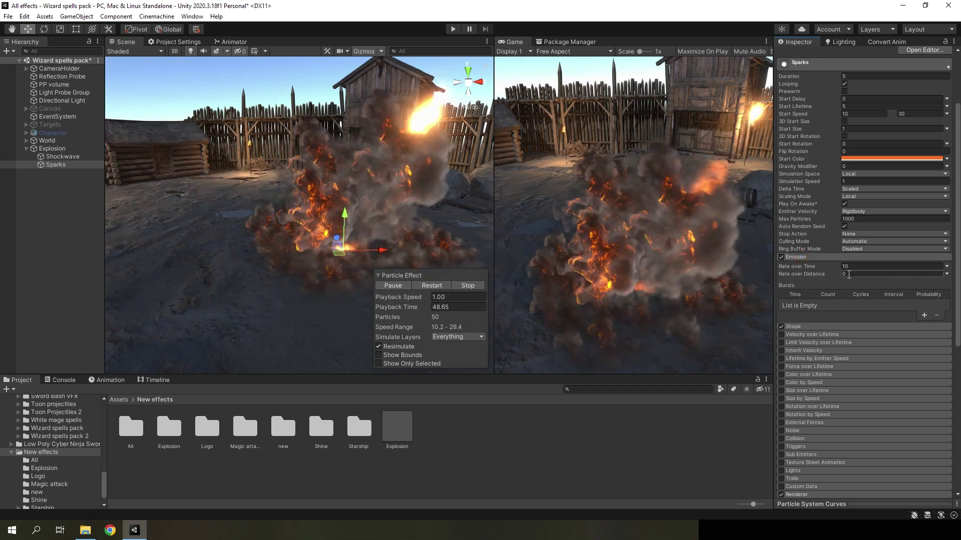
left_click(847, 267)
type("0")
left_click(924, 315)
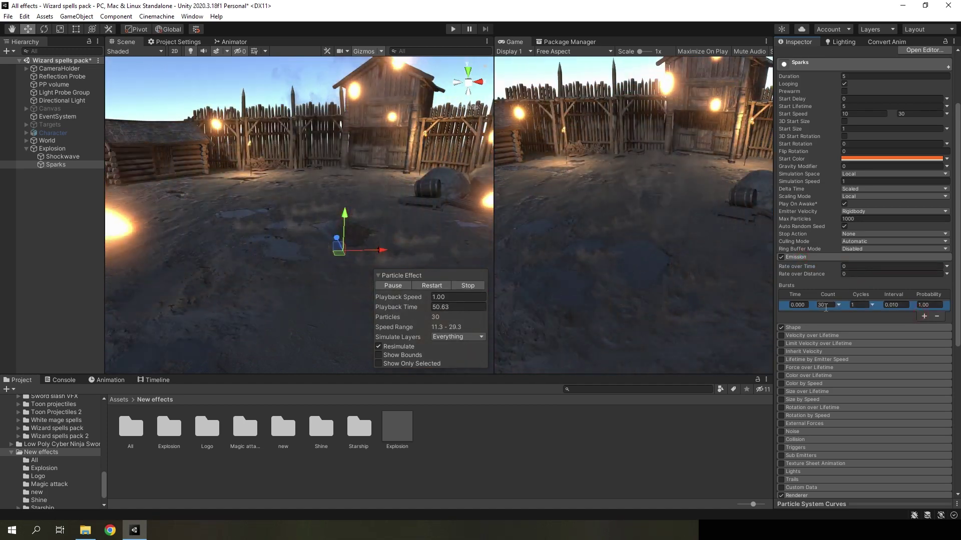
left_click(799, 258)
scroll(859, 161, "up", 3)
Step: Set duration to 1.5 and start lifetime random between 0.5 and 1, then replay
left_click(856, 165)
type("1")
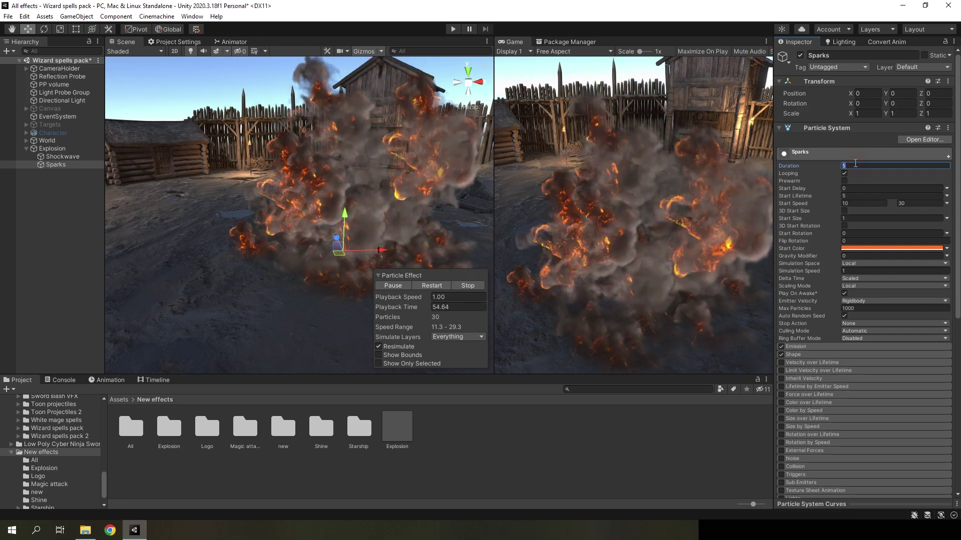
type(".5")
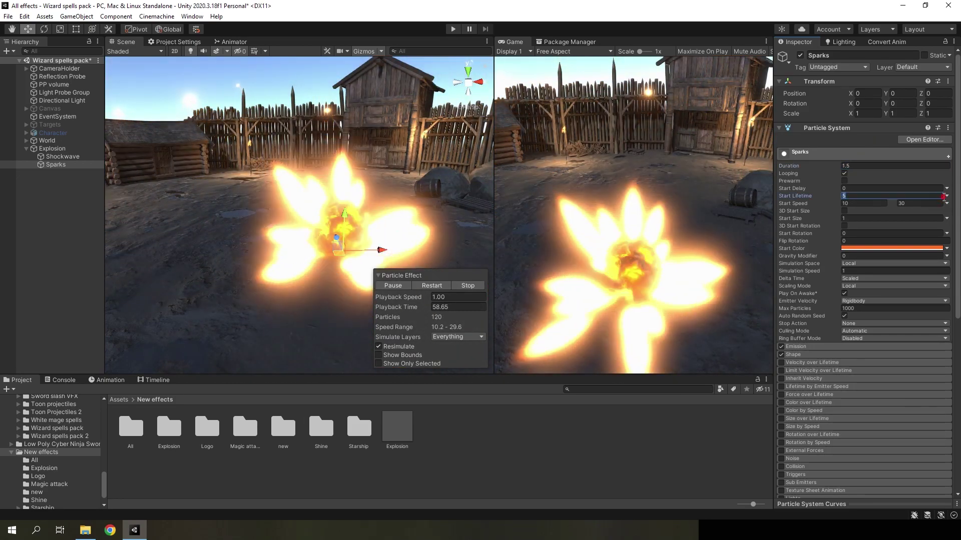
left_click(946, 196)
left_click(920, 227)
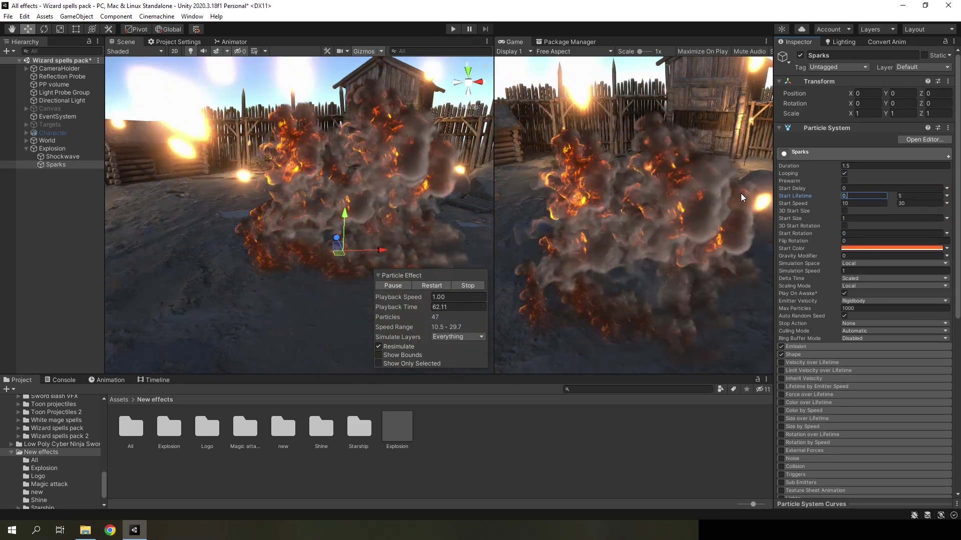
type("0.5")
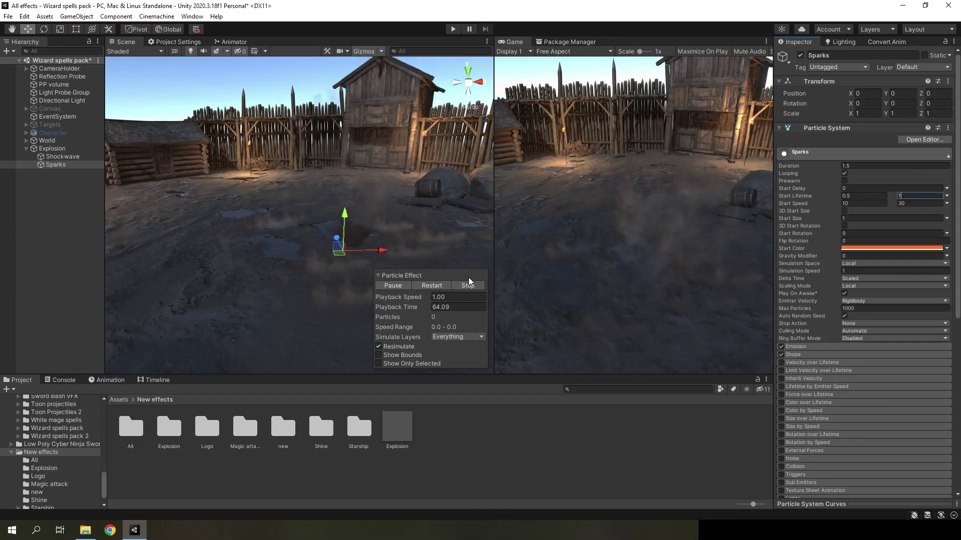
left_click(446, 285)
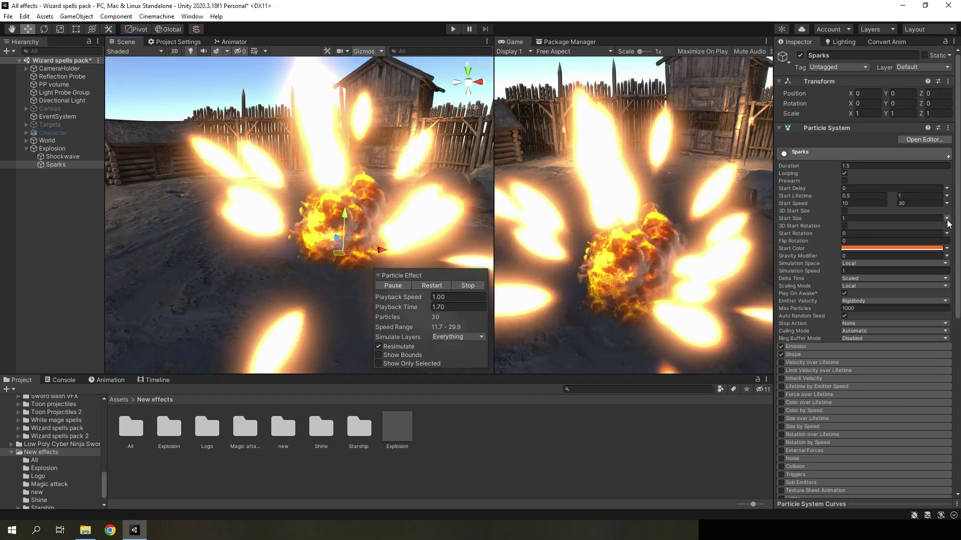
Step: Make start size random between 0.03 and 0.07 and replay to check the streaks
left_click(946, 218)
left_click(929, 247)
left_click(867, 219)
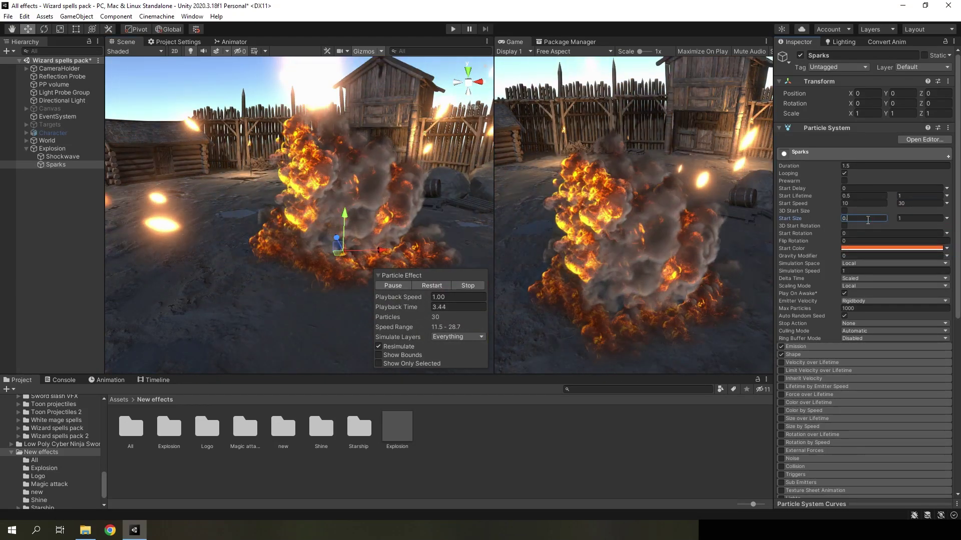
type("0.03")
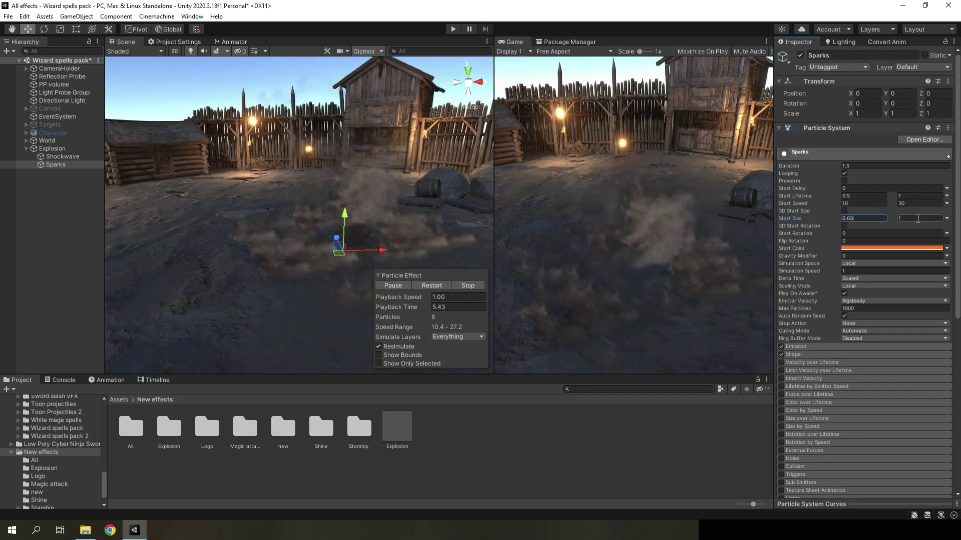
type("0.07")
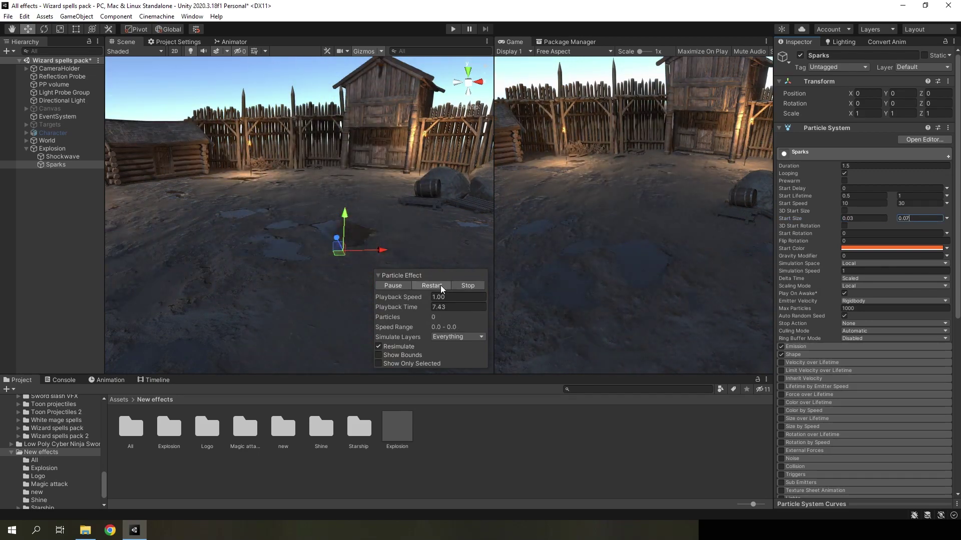
left_click(440, 286)
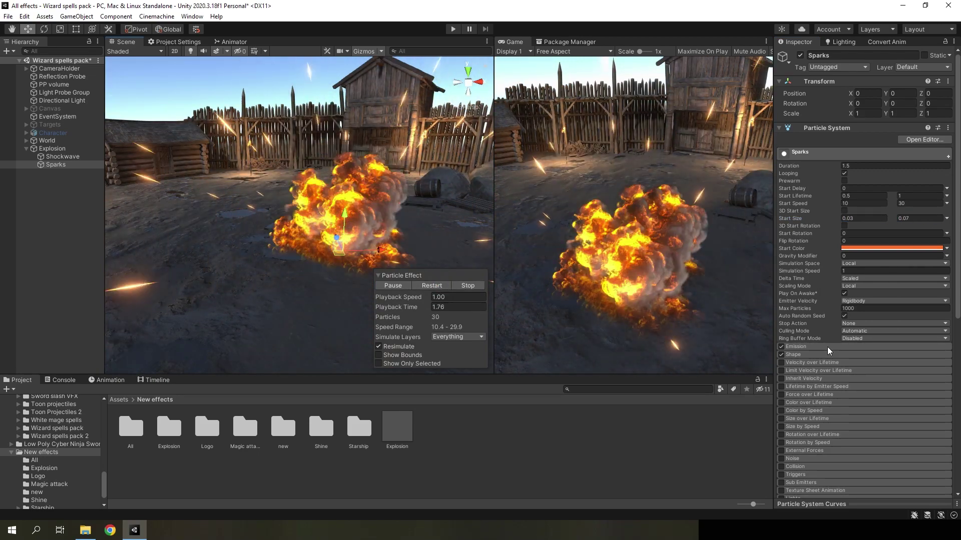
scroll(829, 341, "down", 4)
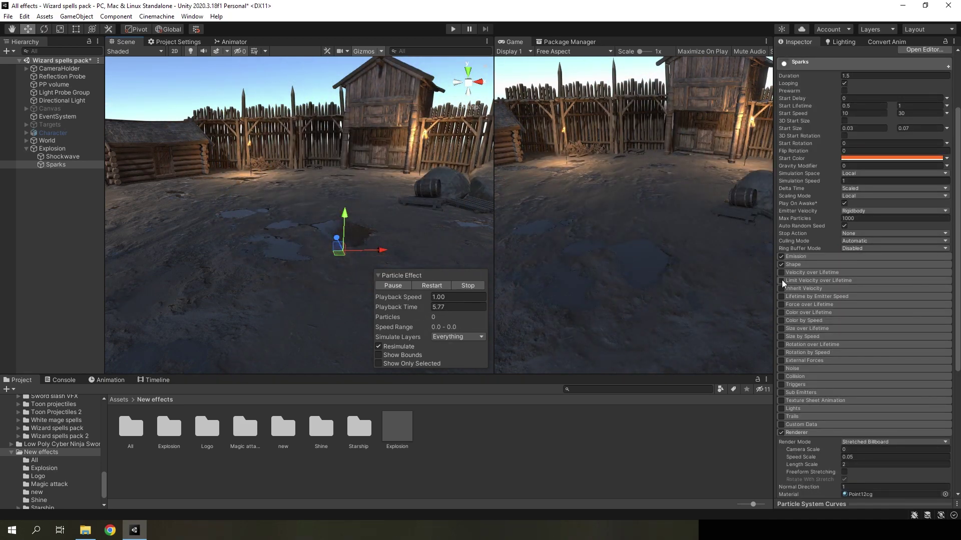
Step: Enable Limit Velocity over Lifetime with dampen 0.2, unticking Multiply by Size and Velocity
left_click(782, 280)
left_click(850, 303)
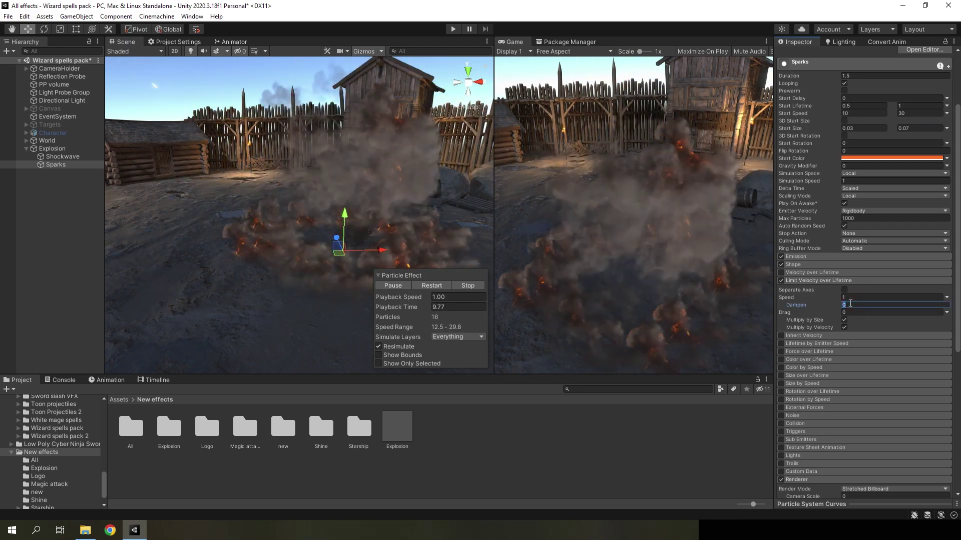
type("0.")
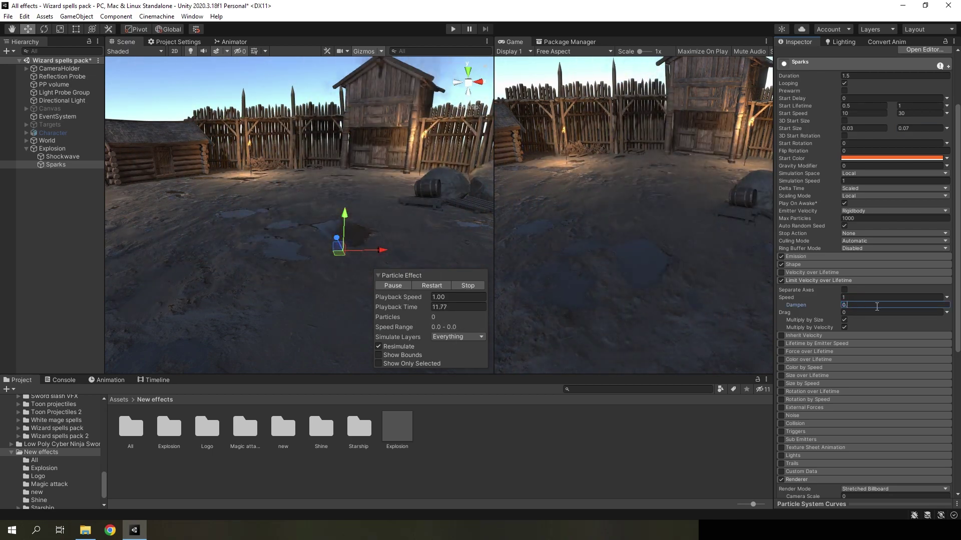
type("1")
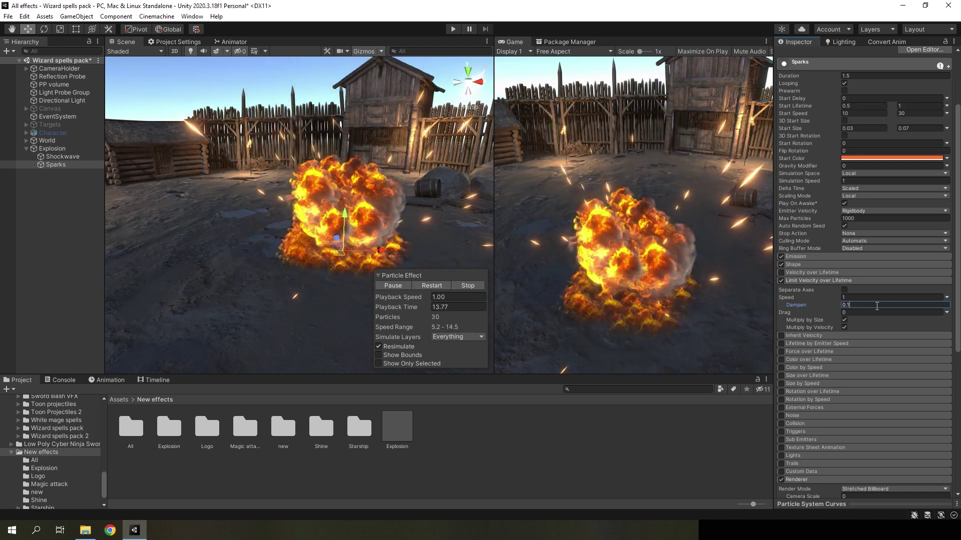
key("BackSpace")
type("2")
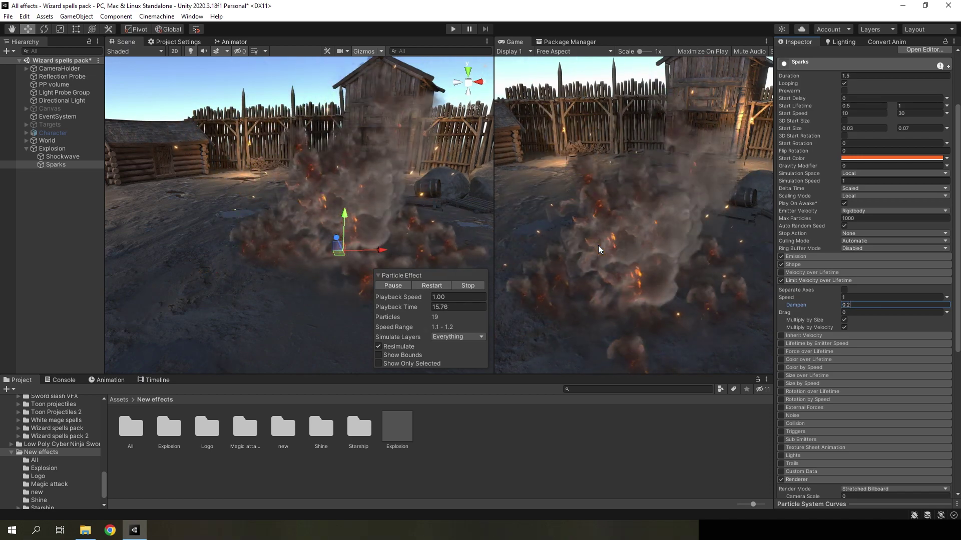
left_click(845, 320)
left_click(845, 328)
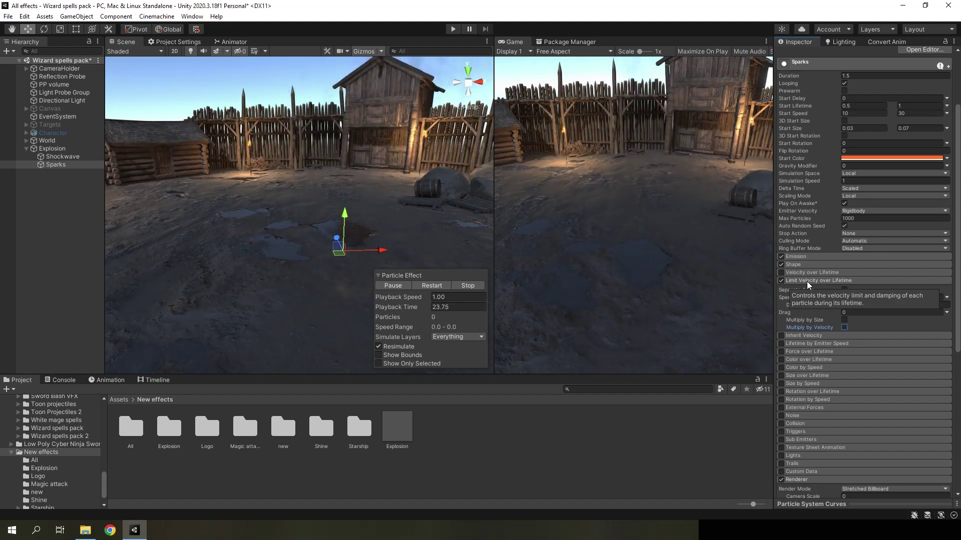
left_click(807, 281)
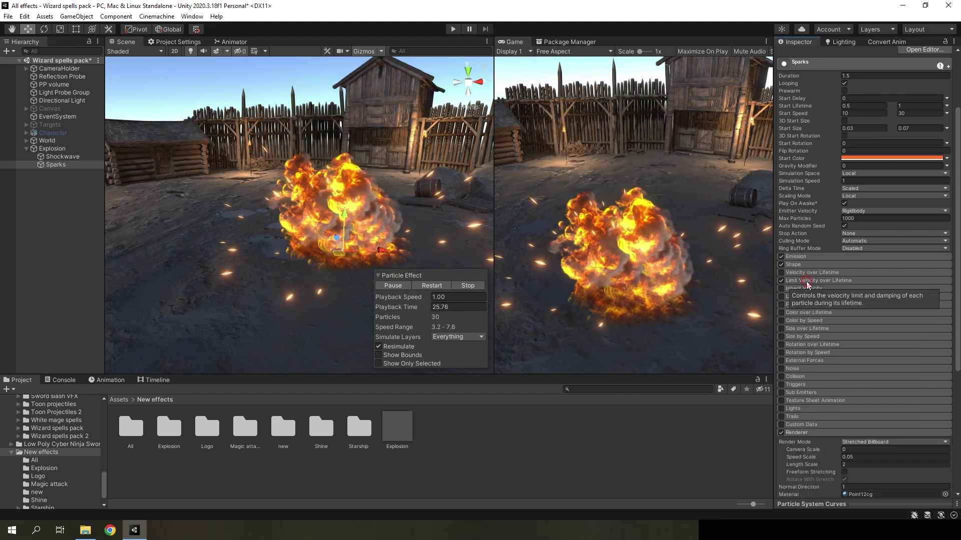
Step: Enable Force over Lifetime with a Y force of -10
left_click(781, 304)
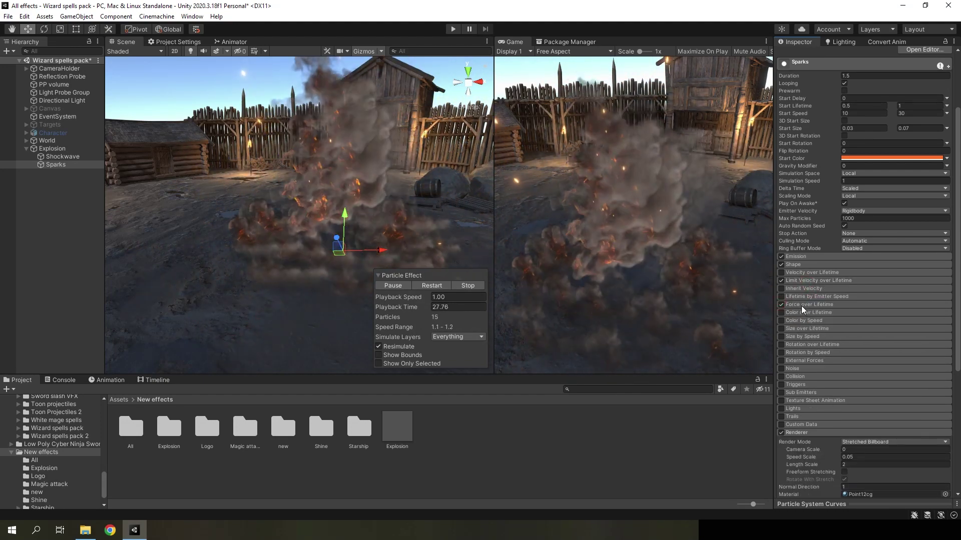
left_click(801, 306)
left_click(857, 315)
type("-")
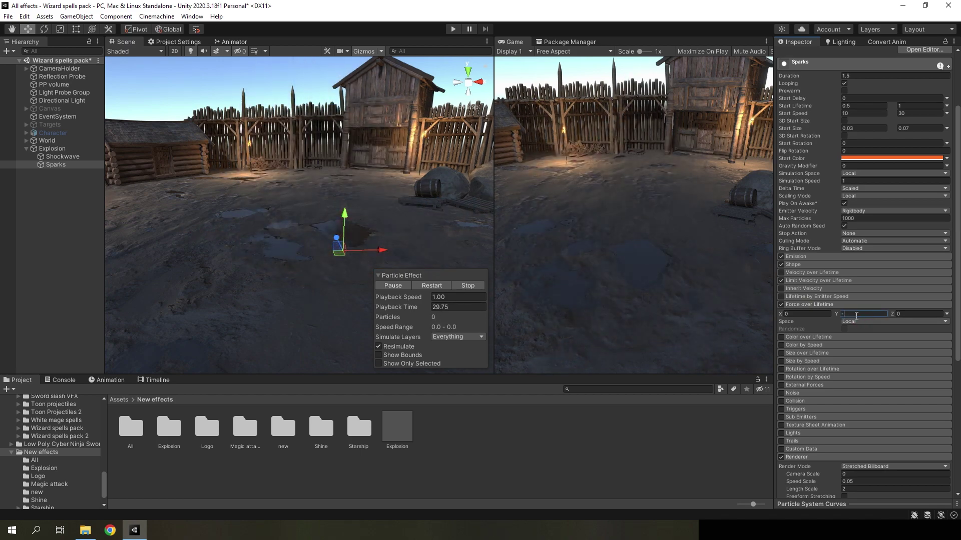
type("1")
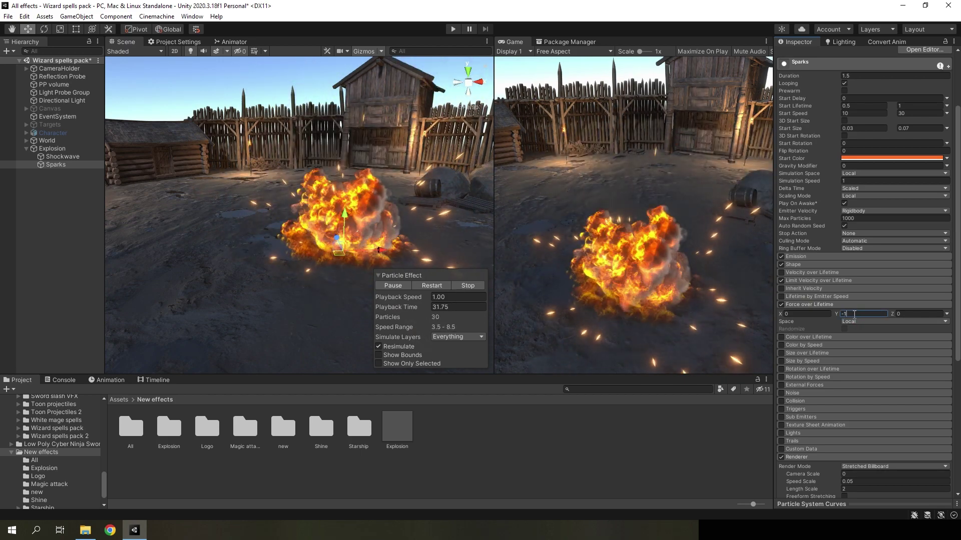
type("0")
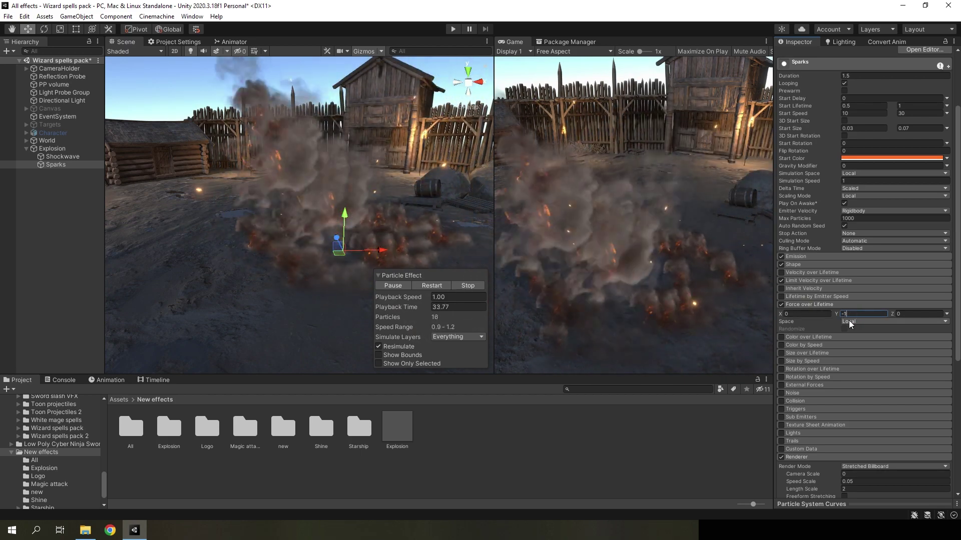
Step: Enable Size over Lifetime on the sparks with the quick-rise, long-fall preset curve
left_click(806, 306)
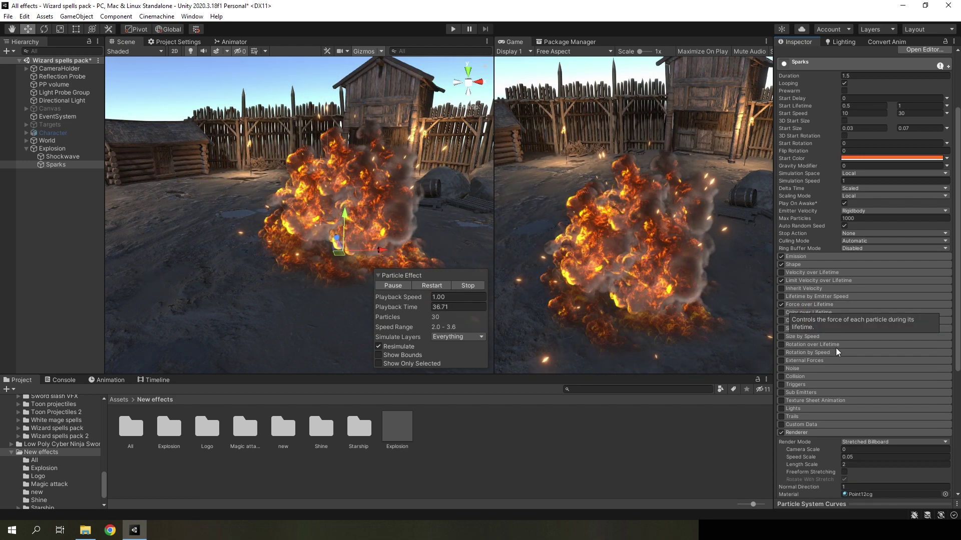
left_click(787, 337)
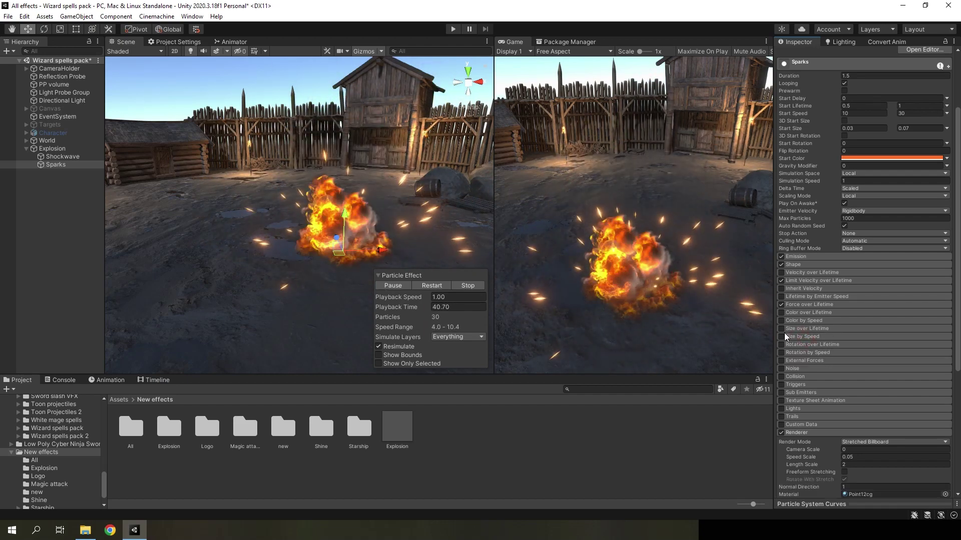
left_click(781, 328)
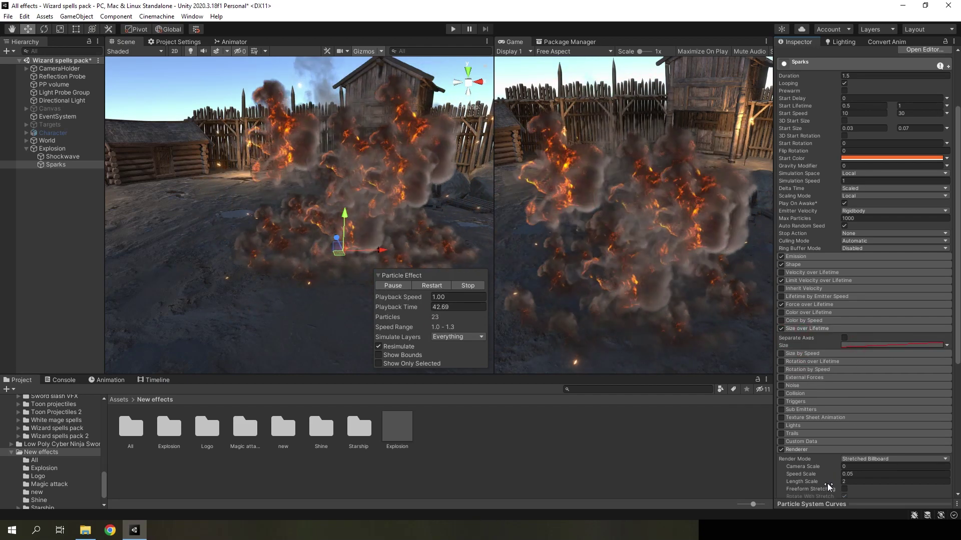
left_click(805, 504)
left_click(784, 500)
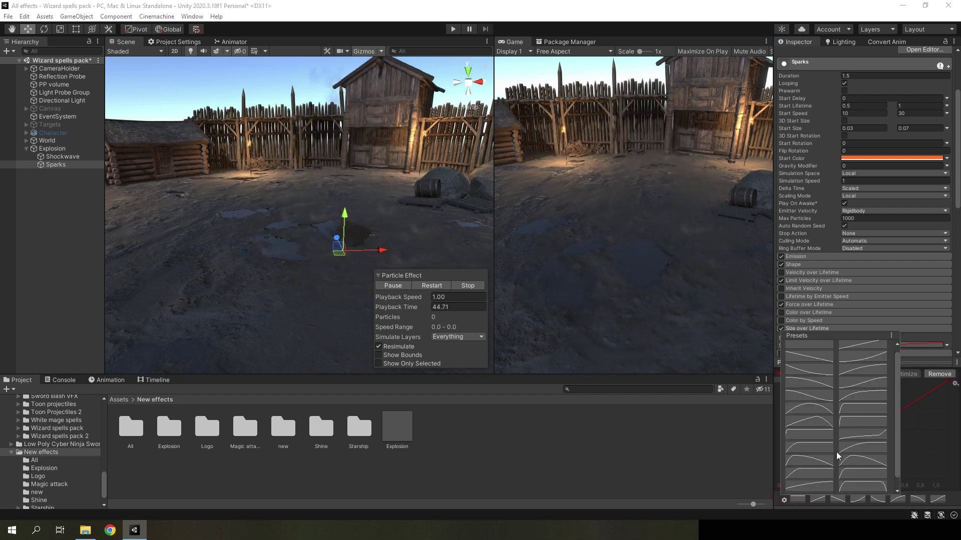
left_click(806, 461)
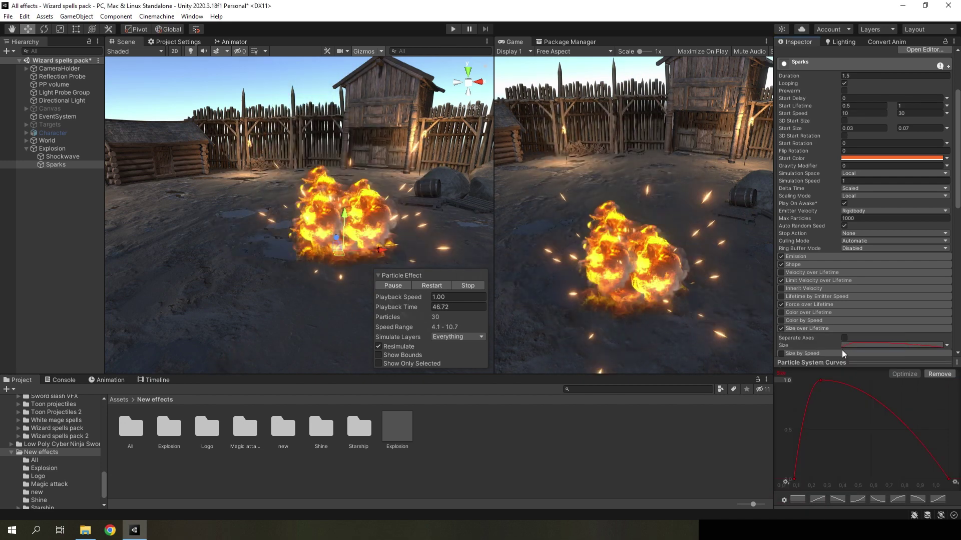
left_click(829, 362)
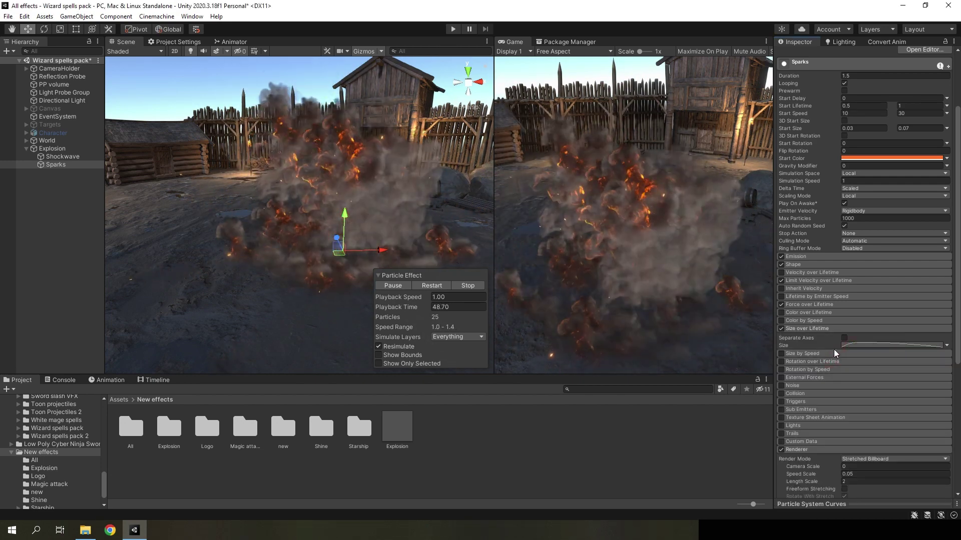
scroll(834, 352, "down", 5)
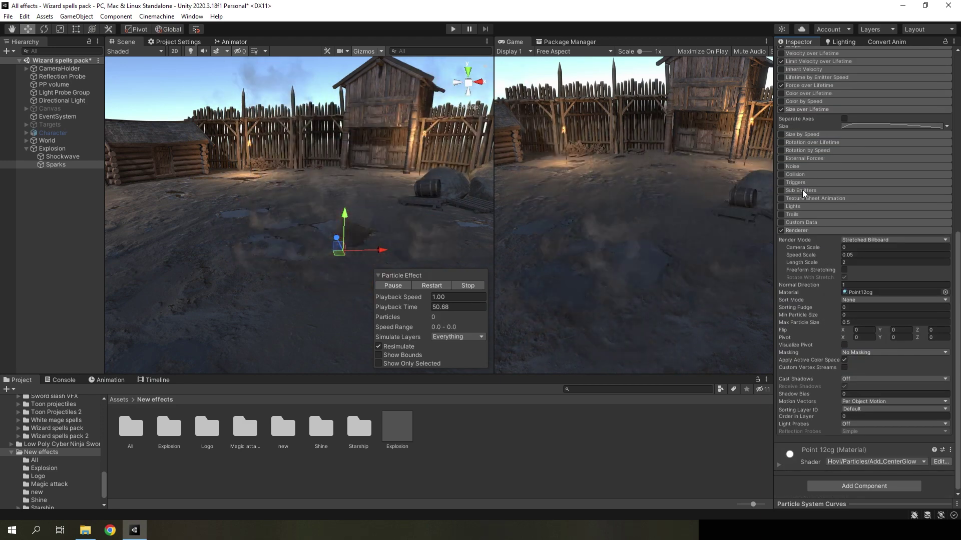
Step: Turn on Noise for the sparks with strength 0.4 and frequency 0.6
left_click(781, 167)
left_click(810, 166)
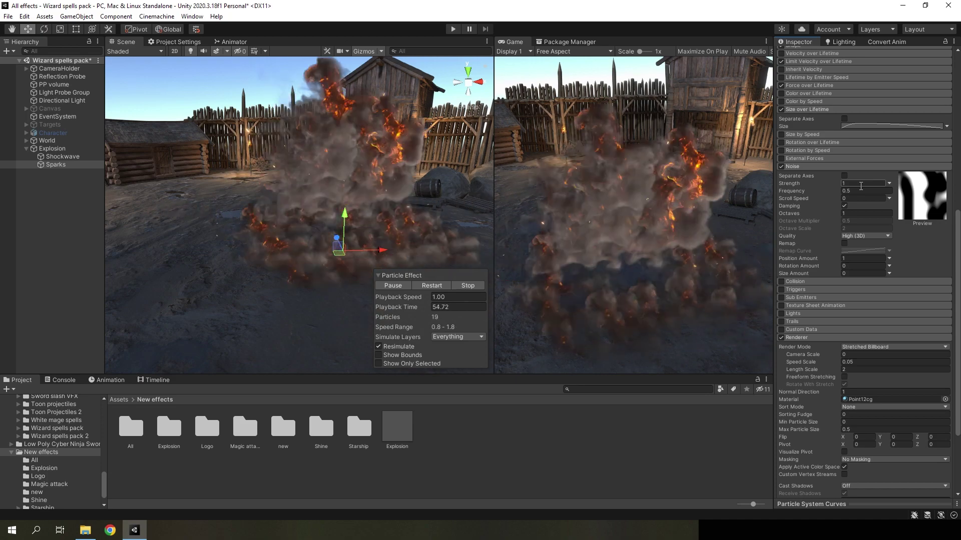
left_click(853, 190)
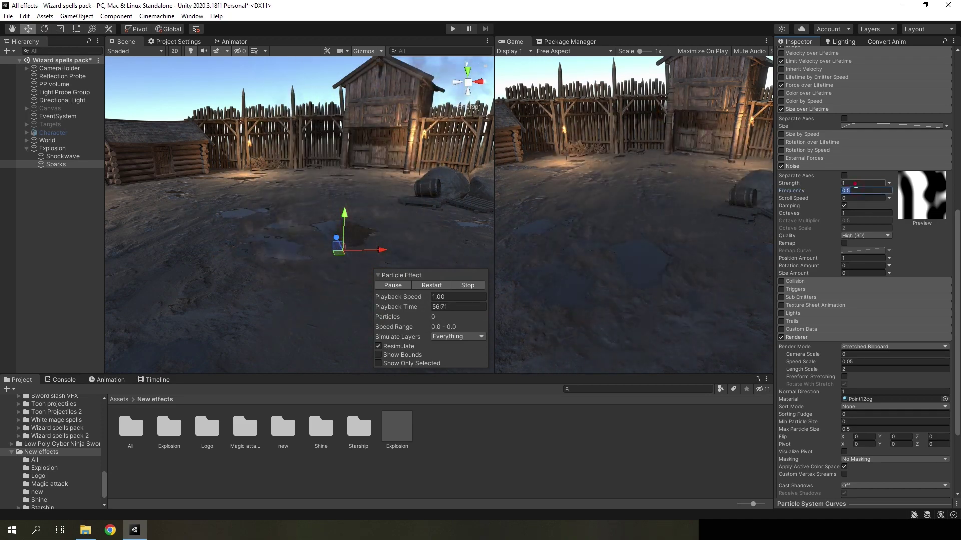
type("0.4")
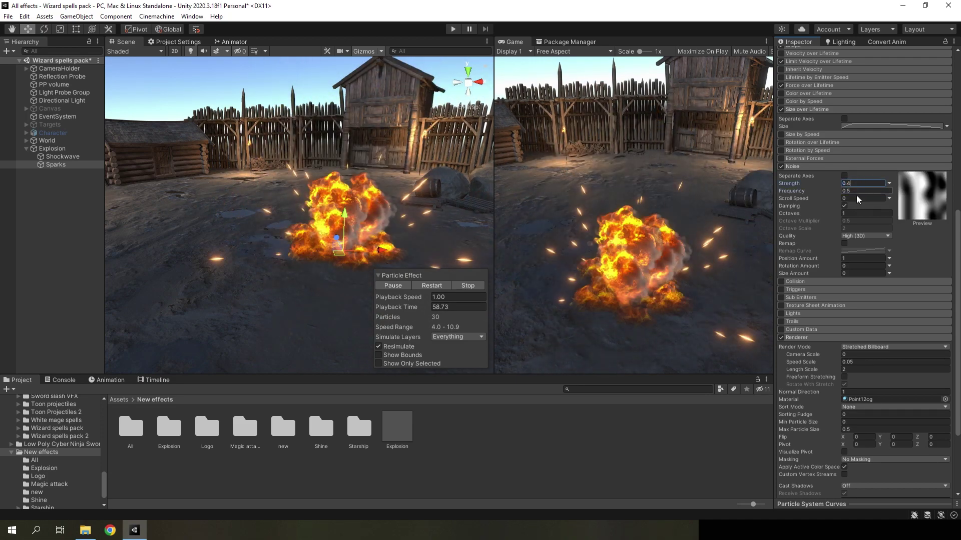
left_click(861, 192)
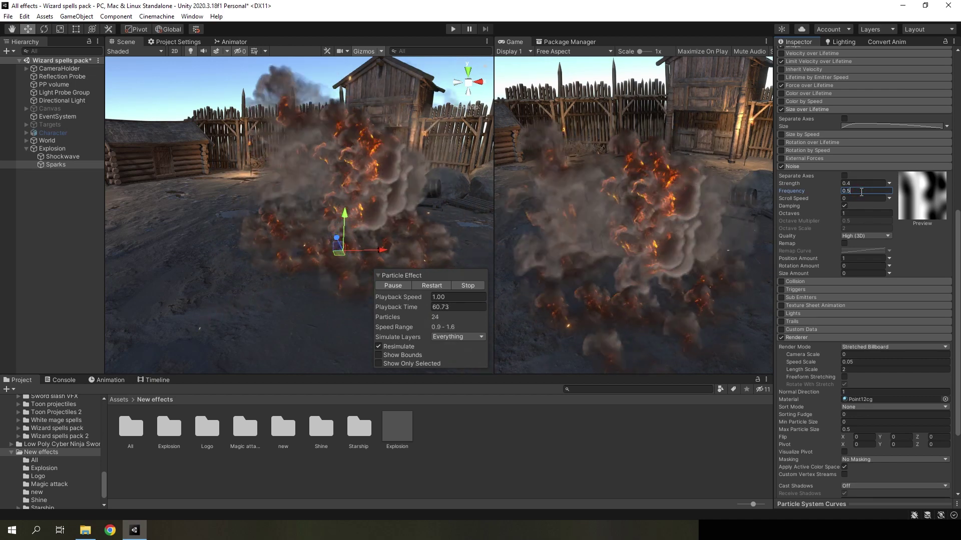
type("0.6")
left_click(852, 199)
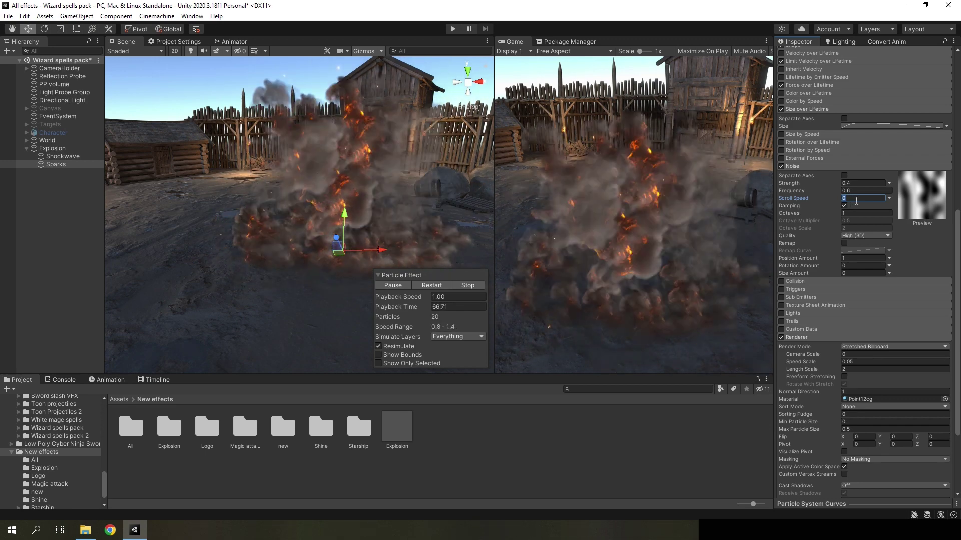
Step: Set the noise scroll speed to 0.3 and quality to Medium (2D)
type(".3")
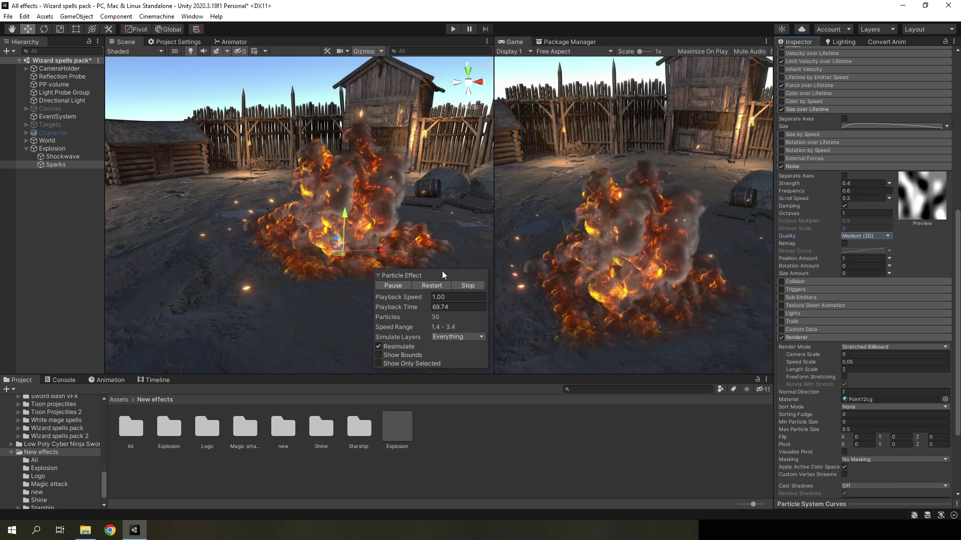
left_click(428, 277)
left_click(424, 362)
Step: Set the Sparks hemisphere emitter radius to 0.2 and its Z scale below 1
scroll(836, 235, "up", 10)
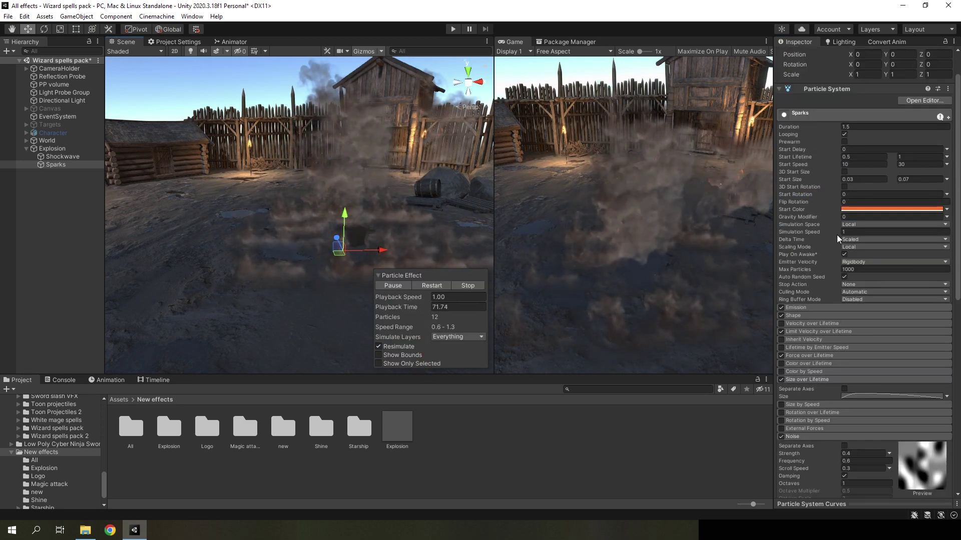
left_click(799, 317)
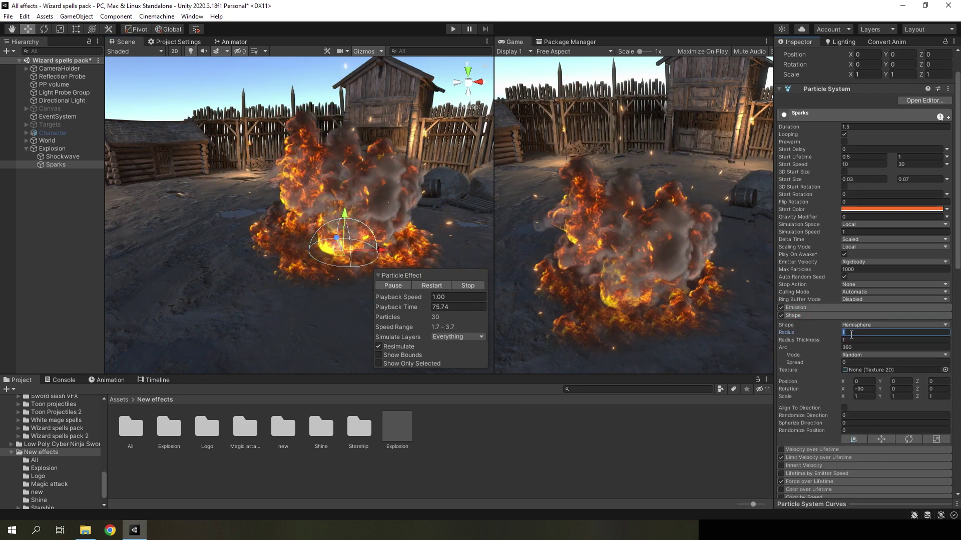
type("0")
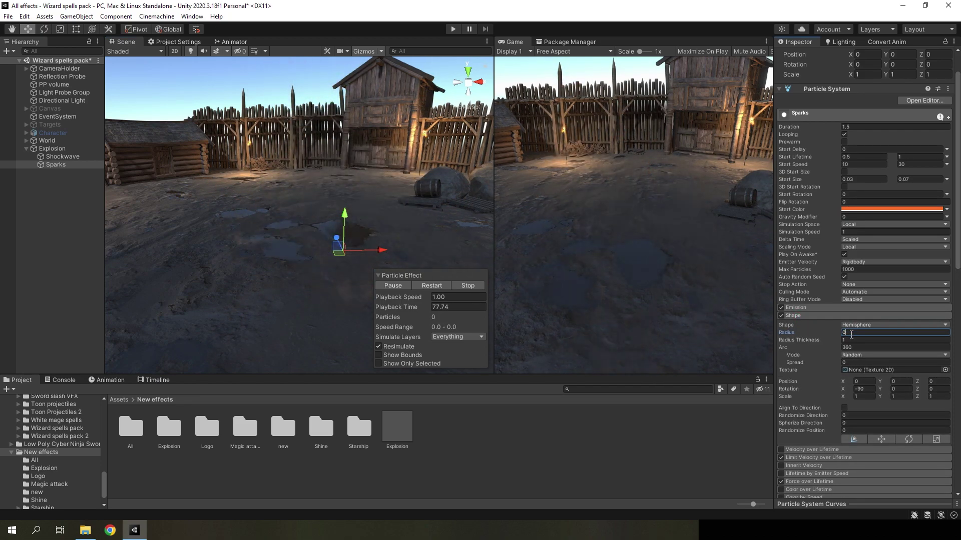
type(".2")
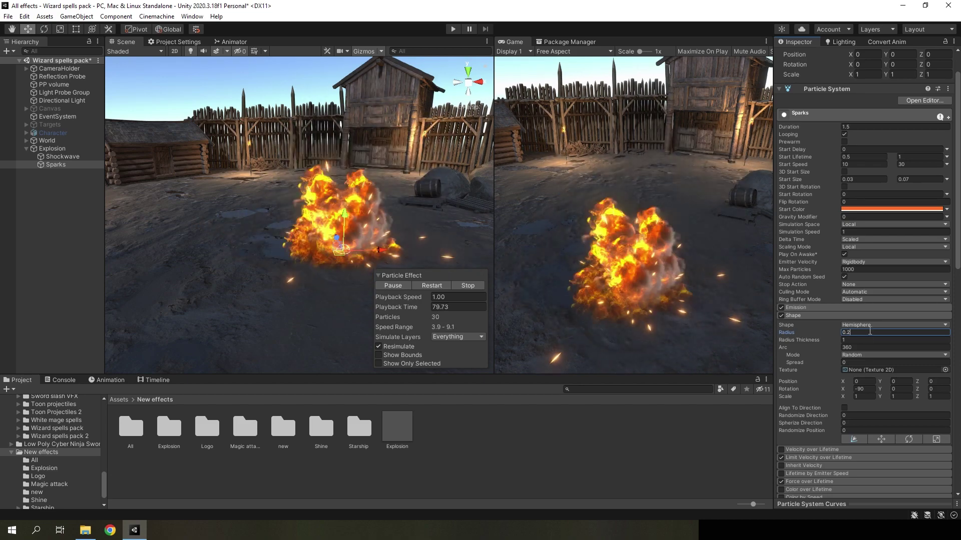
left_click(440, 285)
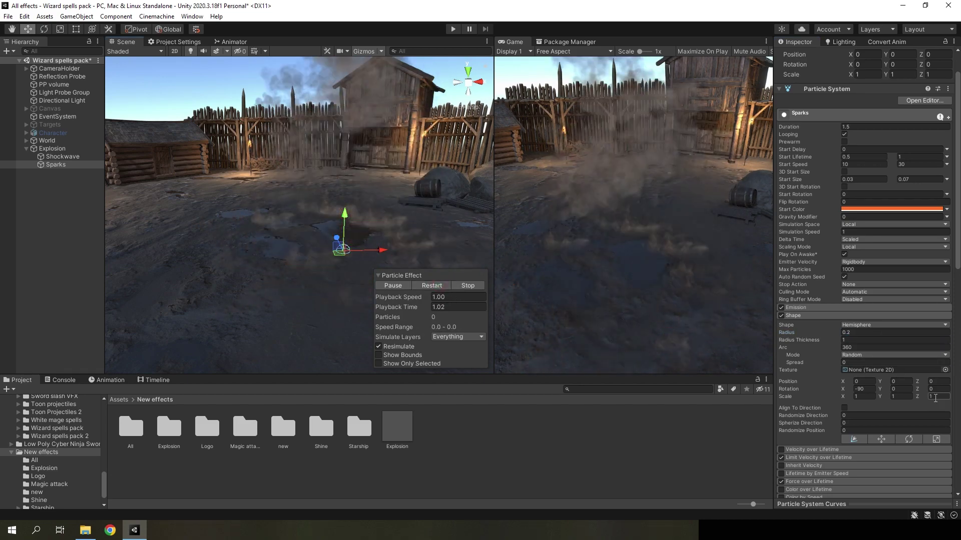
left_click(935, 396)
type("0.8")
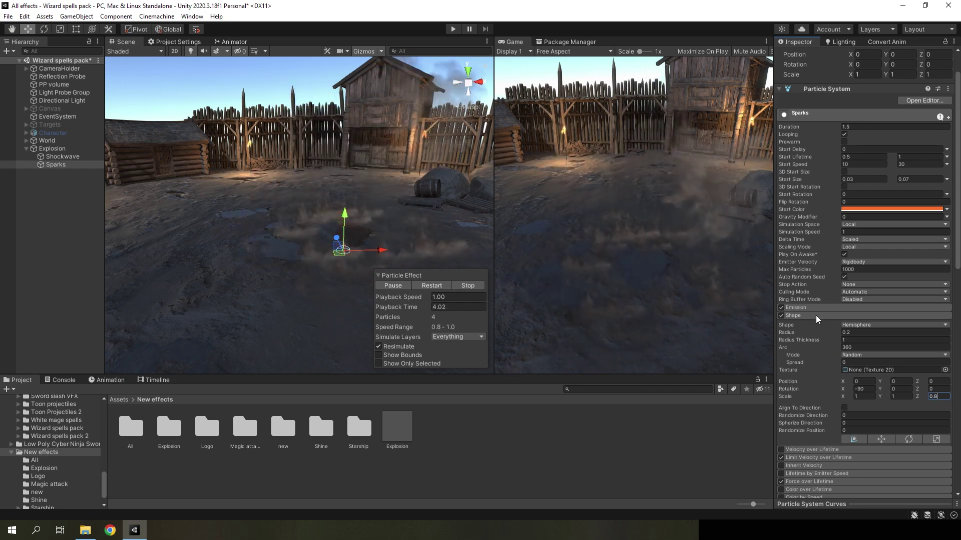
left_click(816, 315)
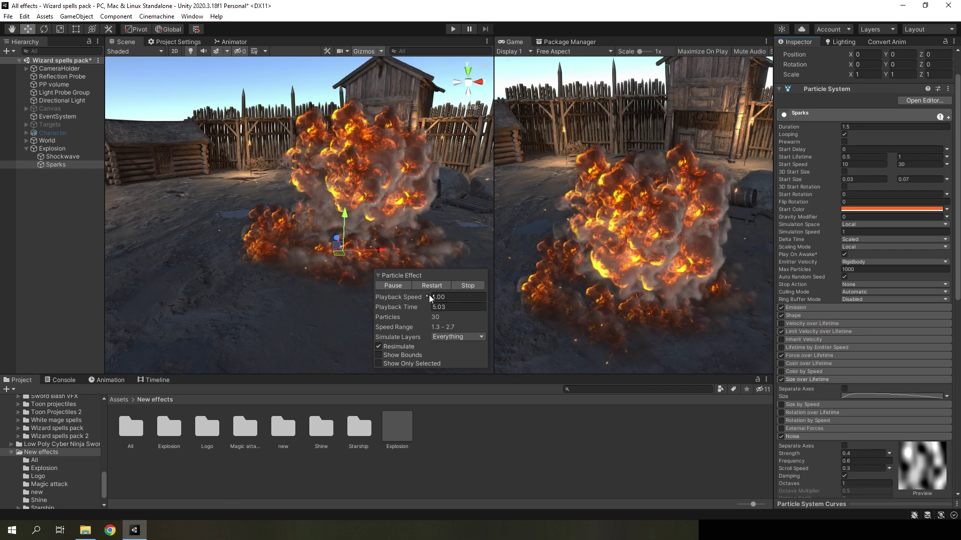
Step: Restart the preview and duplicate the Sparks emitter as Sparks (1)
left_click(428, 288)
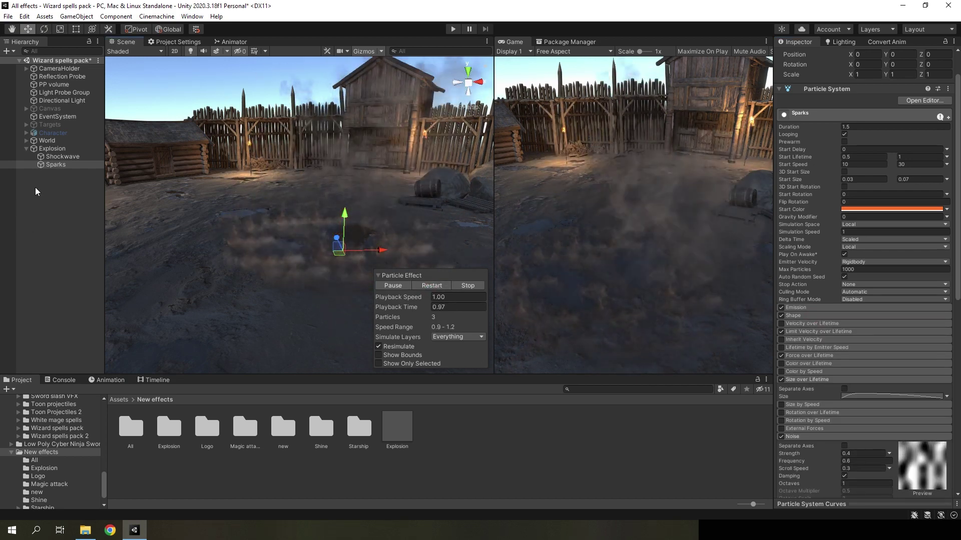
left_click(53, 166)
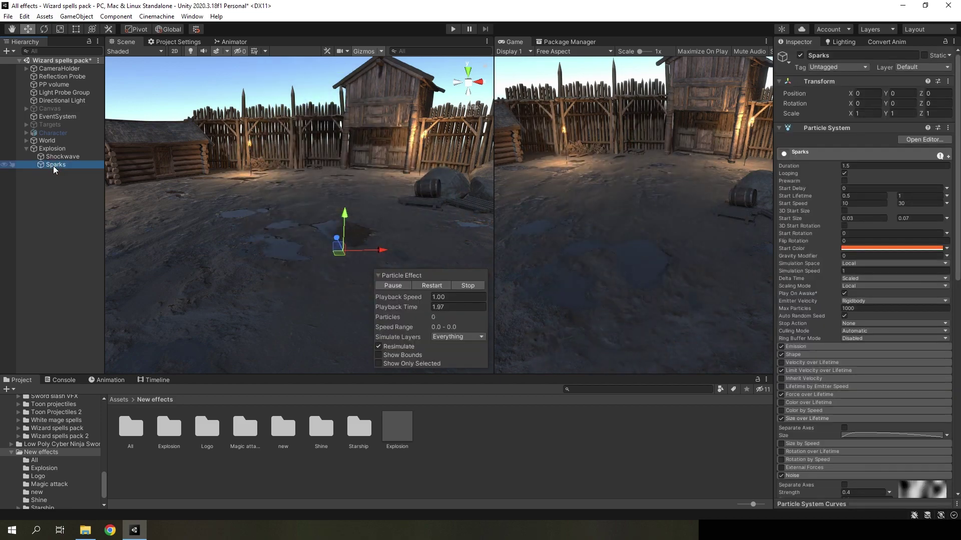
key("ctrl+d")
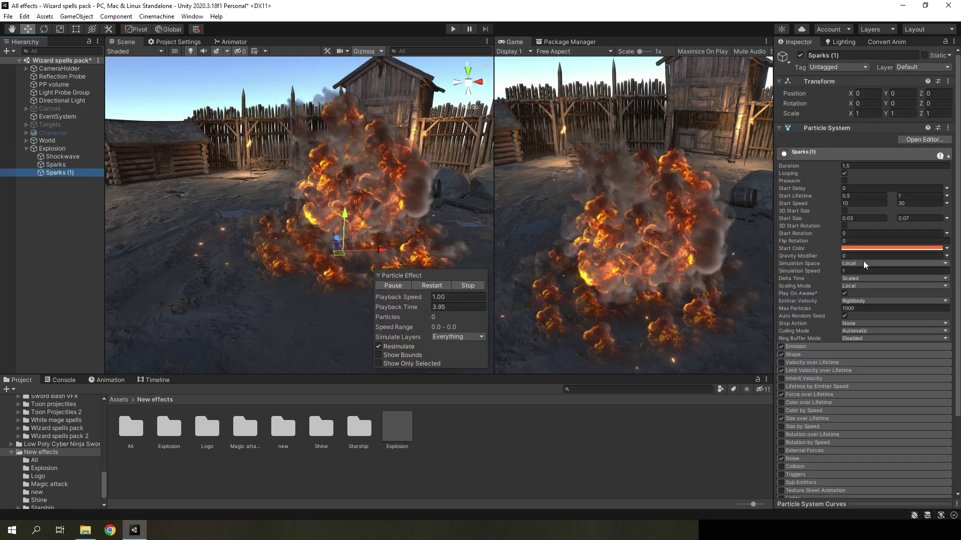
Step: Set the copy's Limit Velocity over Lifetime Dampen to 0.1
scroll(864, 260, "down", 5)
left_click(791, 283)
left_click(852, 304)
type("0.2")
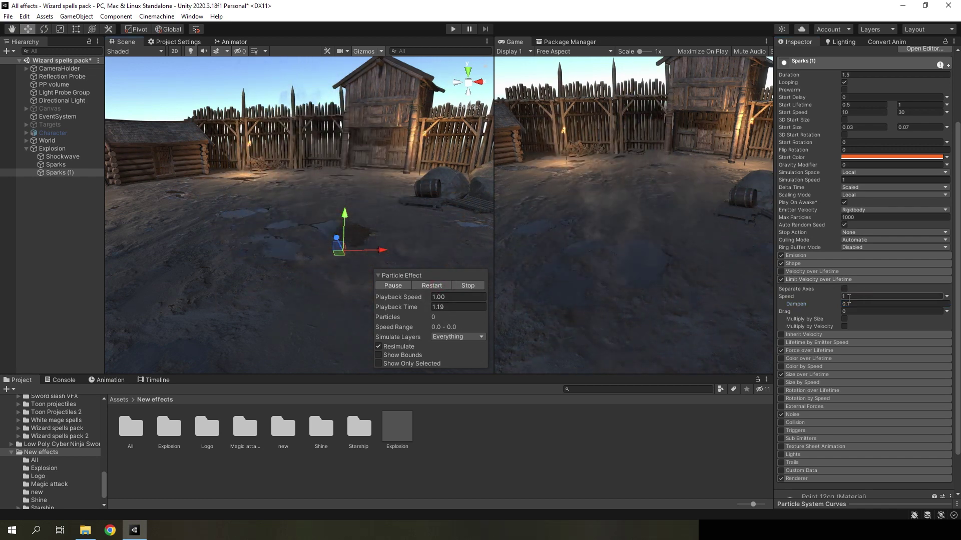
Step: Make the Sparks (1) speed limit follow a descending preset curve
left_click(944, 297)
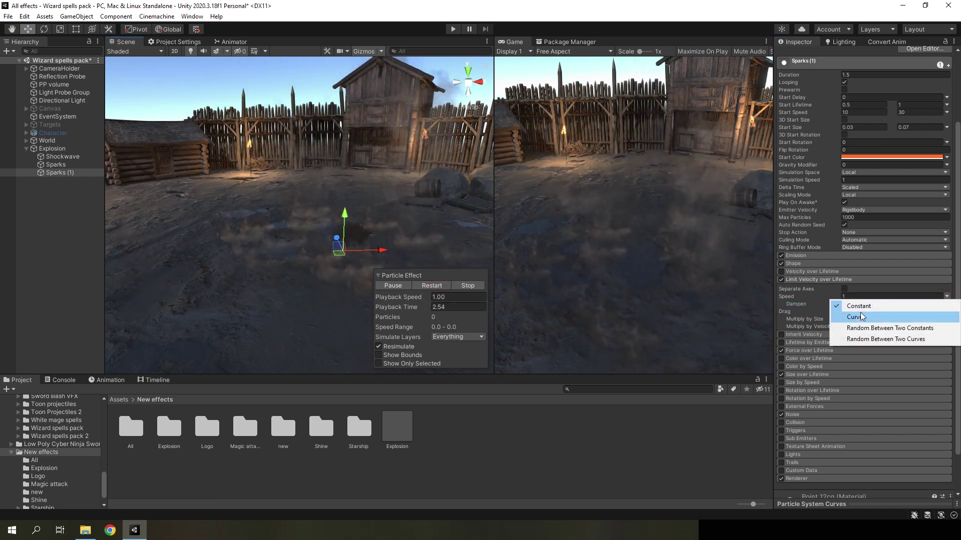
left_click(816, 504)
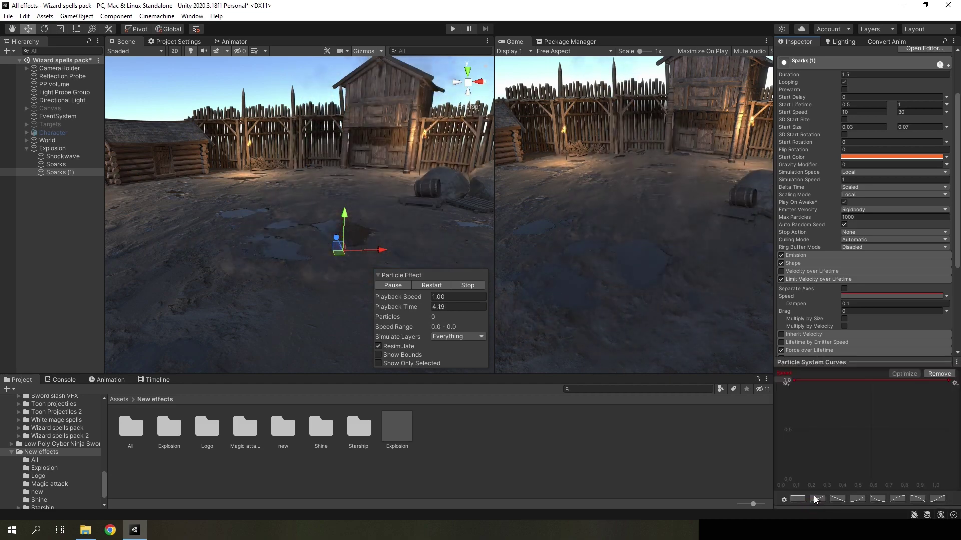
left_click(880, 500)
left_click(827, 362)
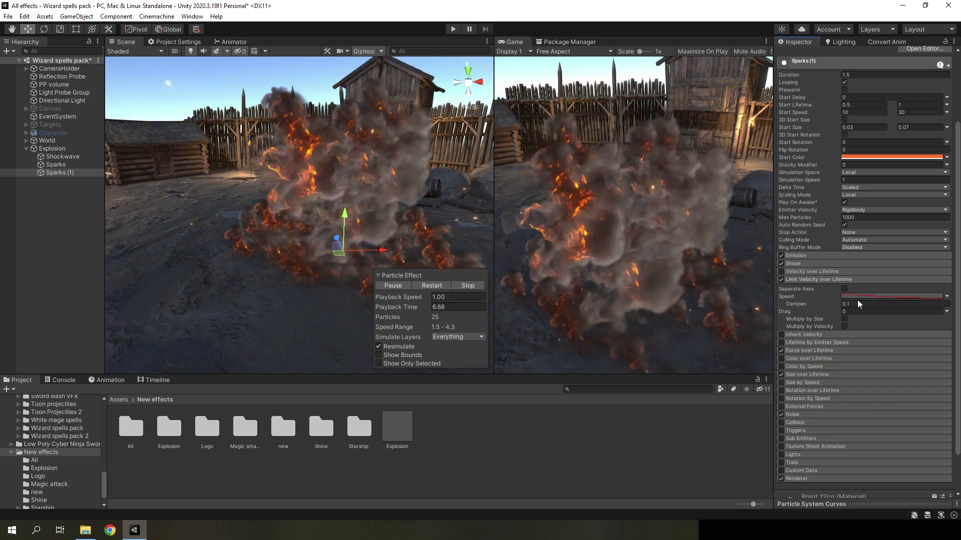
Step: Set the Sparks (1) Renderer speed scale to 0 and length scale to 10
scroll(818, 426, "down", 2)
left_click(818, 428)
scroll(861, 349, "down", 8)
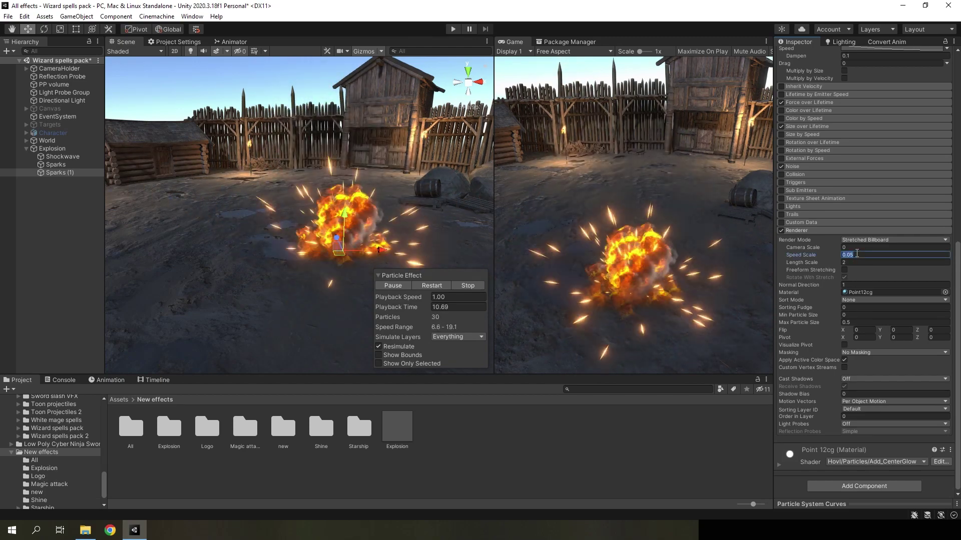
left_click(858, 262)
type("10")
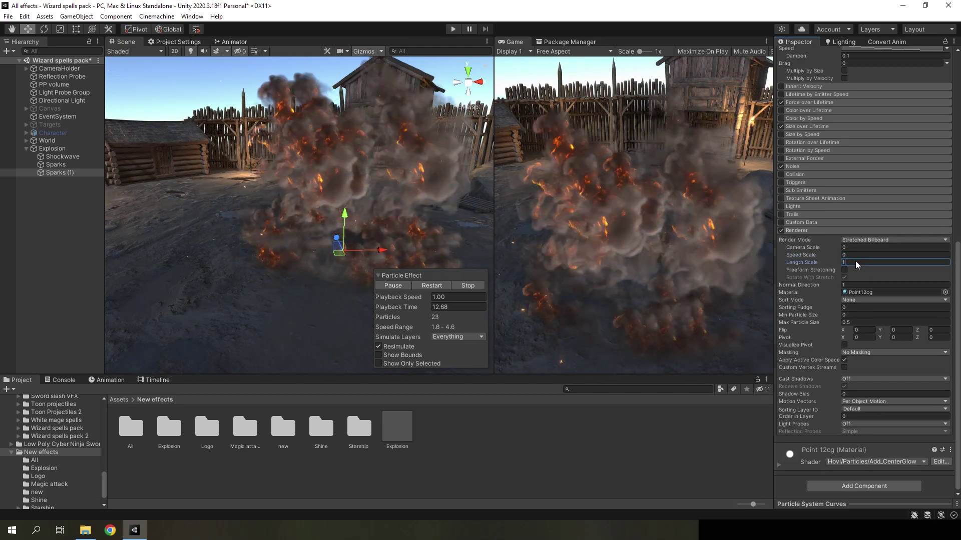
scroll(851, 267, "up", 10)
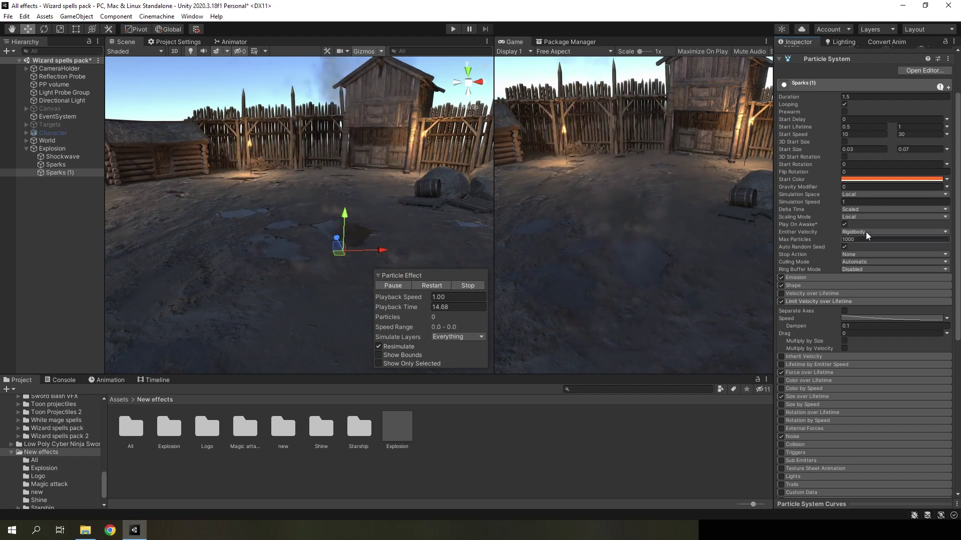
Step: Give Sparks (1) a 0.2–0.4 start lifetime and 5–25 start speed, then restart the preview
left_click(868, 127)
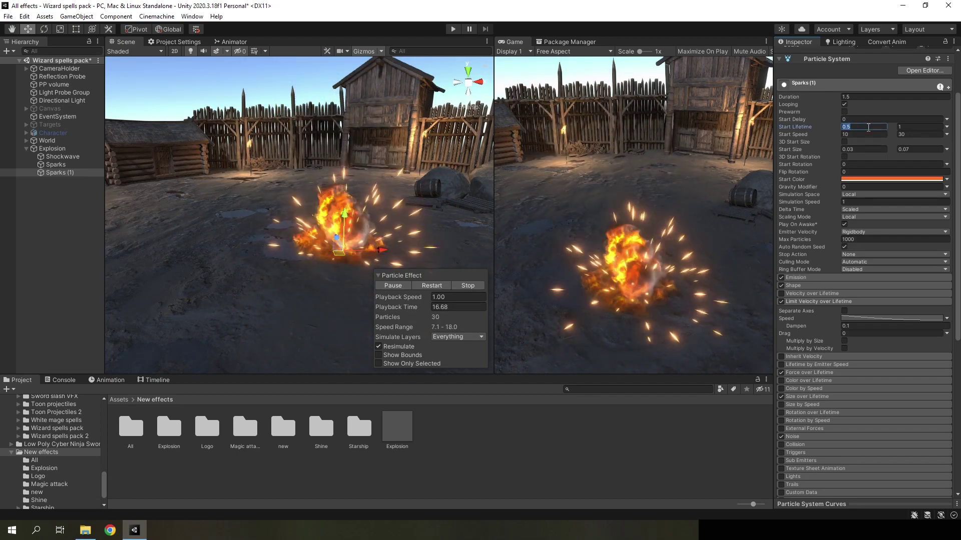
type("0.2")
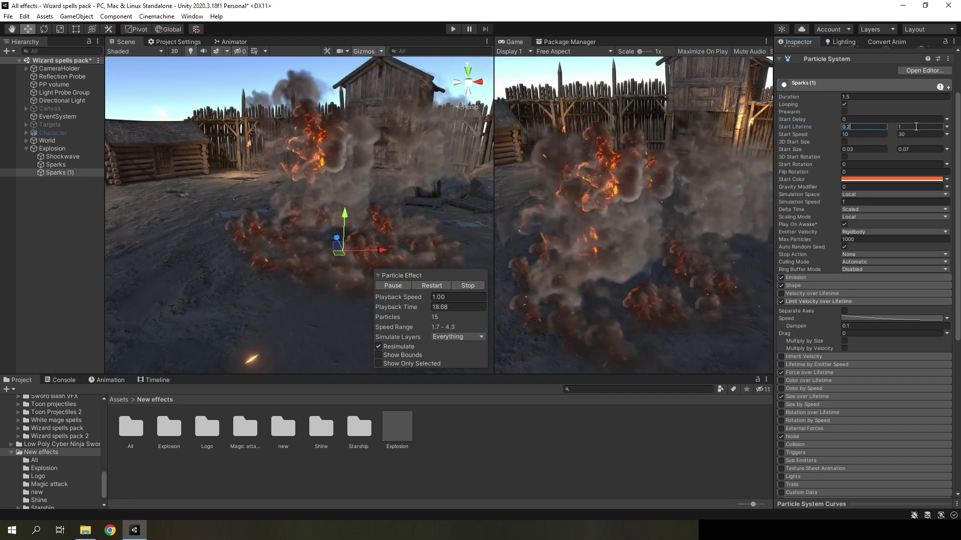
left_click(896, 127)
type("0")
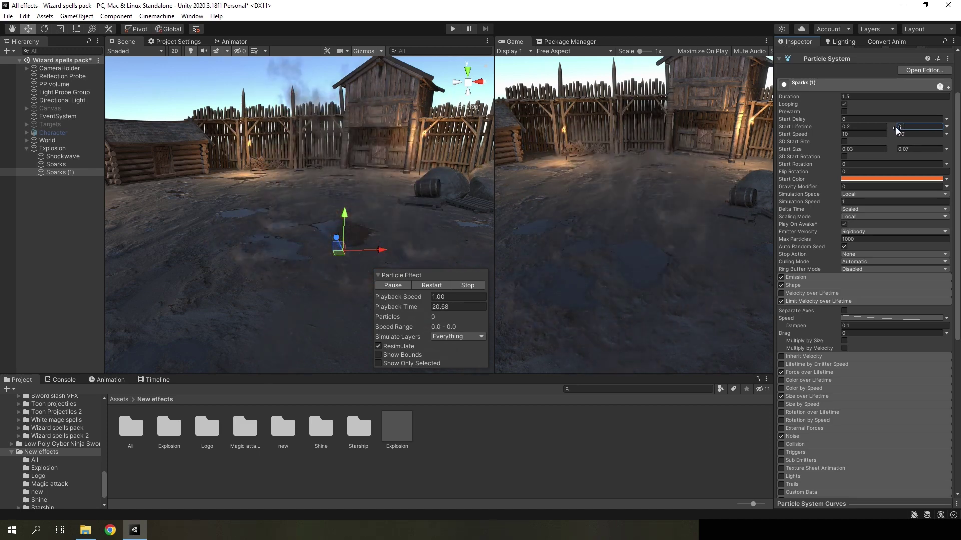
type(".4")
left_click(906, 134)
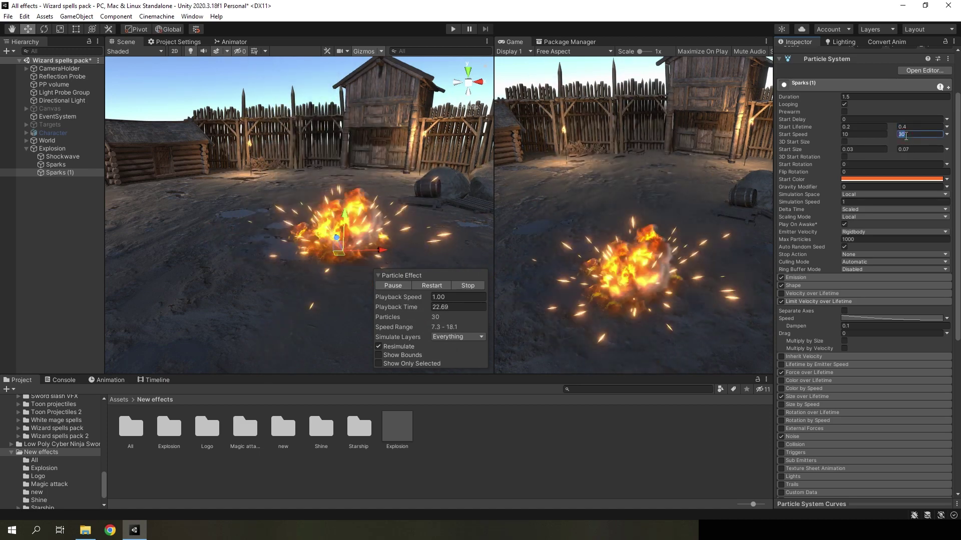
type("25")
key("Tab")
type("5")
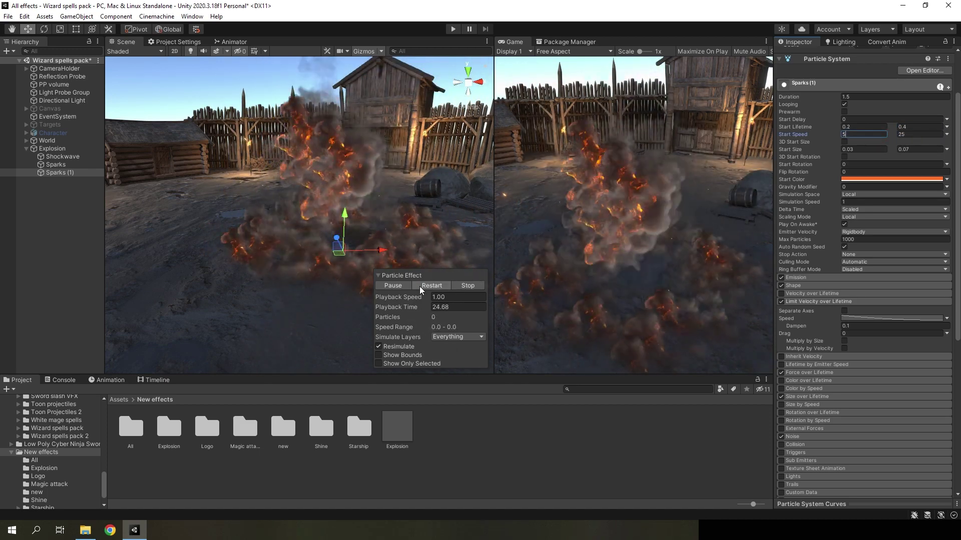
left_click(418, 286)
left_click(418, 286)
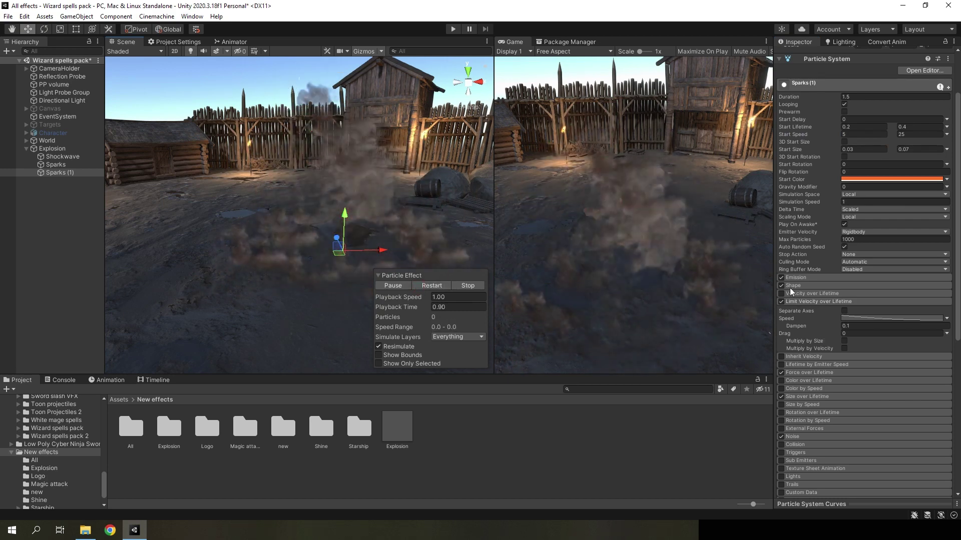
Step: Set the Sparks (1) emitter shape Z scale to 1.2
left_click(789, 285)
left_click(935, 366)
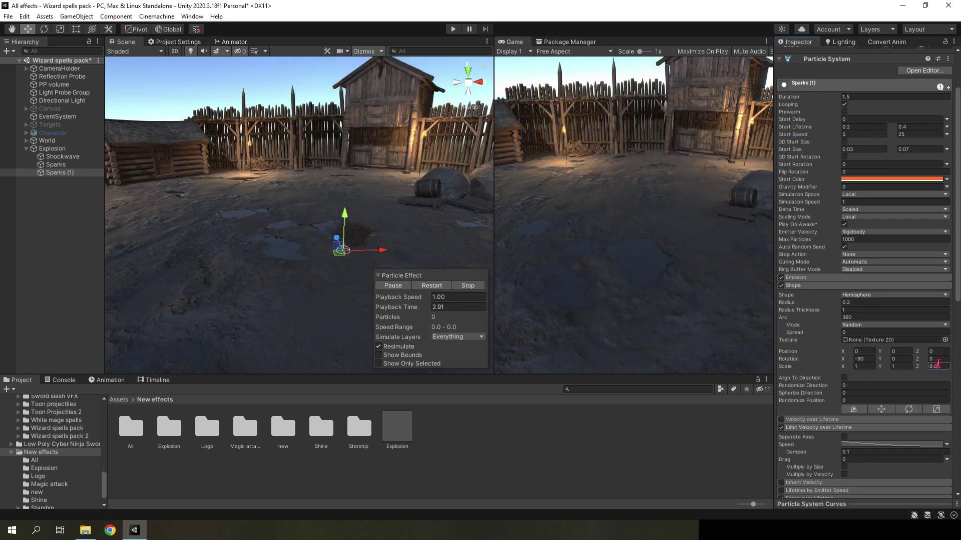
type("1.2")
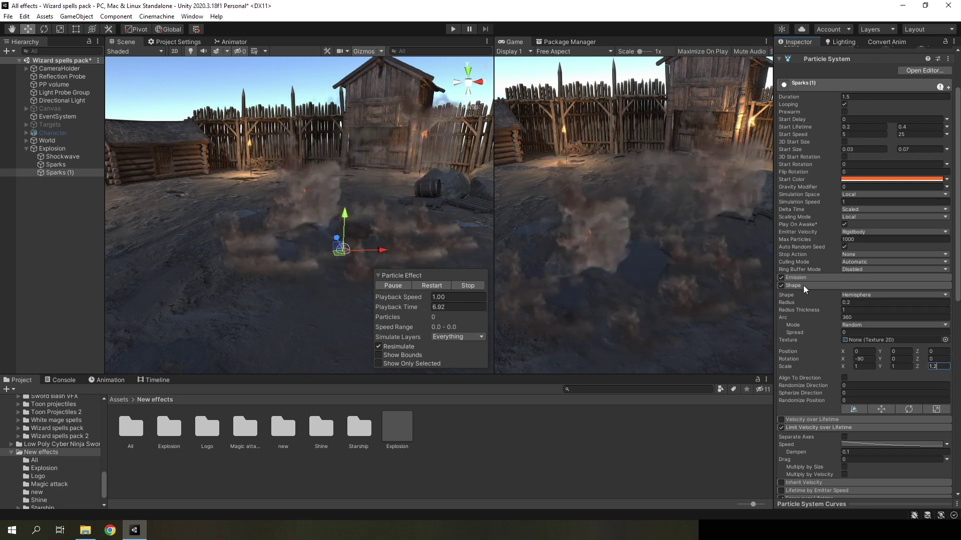
left_click(804, 285)
left_click(803, 278)
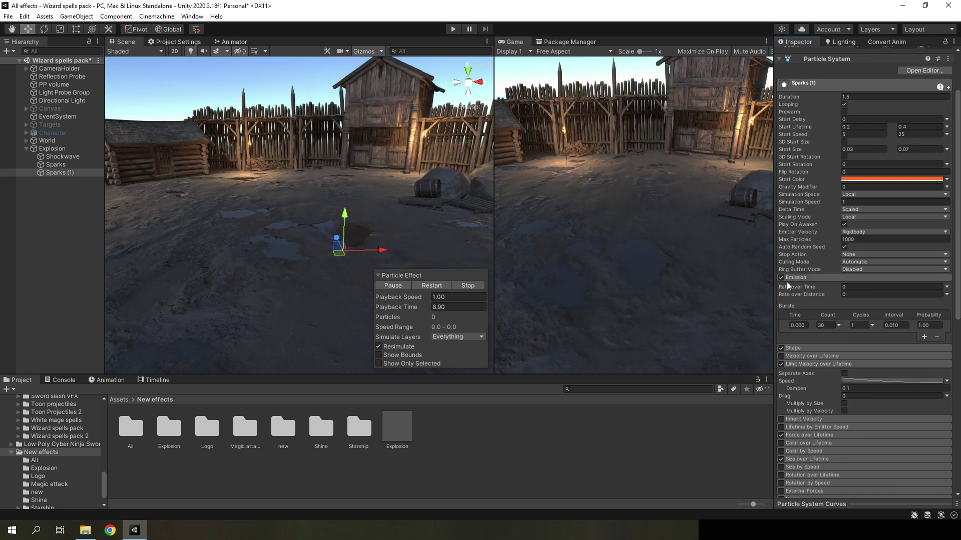
Step: Enable Color over Lifetime on Sparks (1) with an alpha key so the sparks fade
scroll(827, 335, "down", 9)
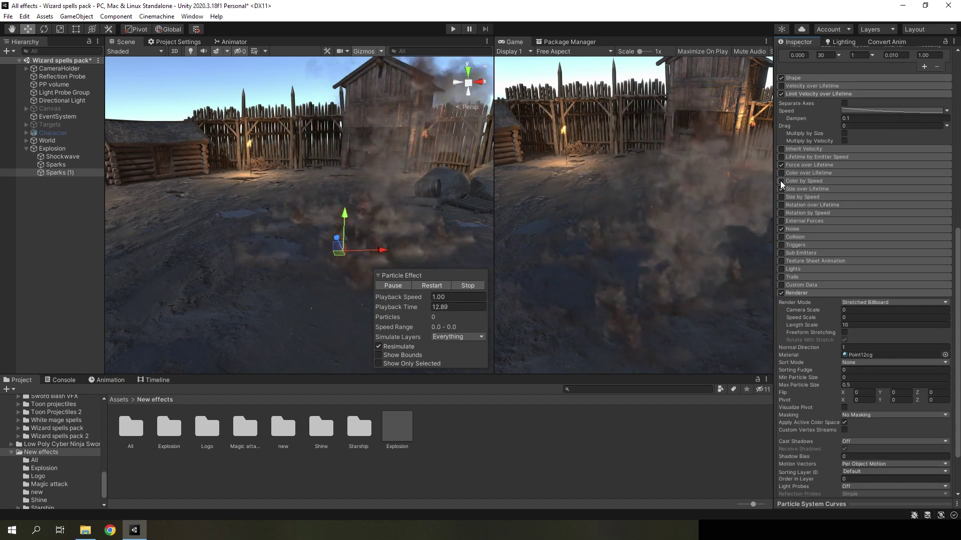
left_click(781, 173)
left_click(801, 173)
left_click(853, 184)
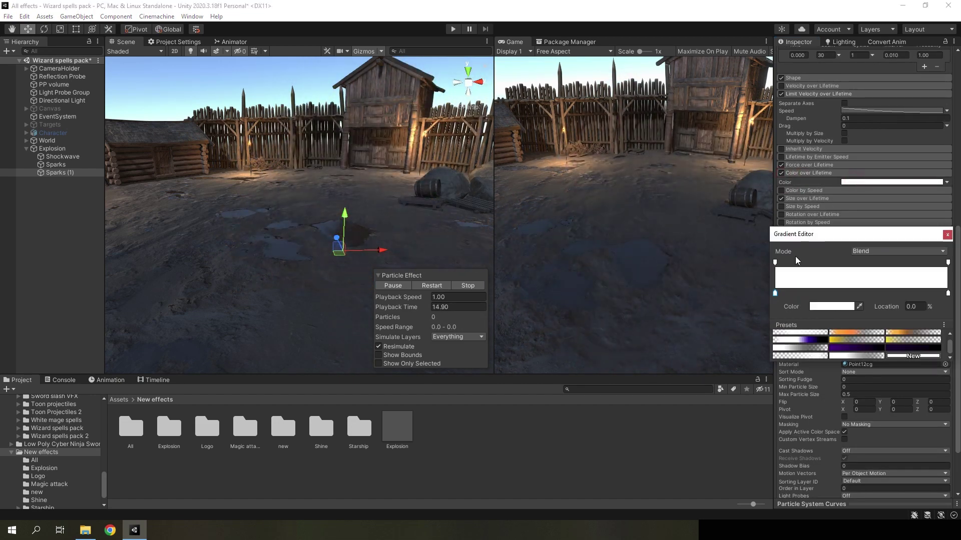
left_click(800, 262)
left_click(776, 262)
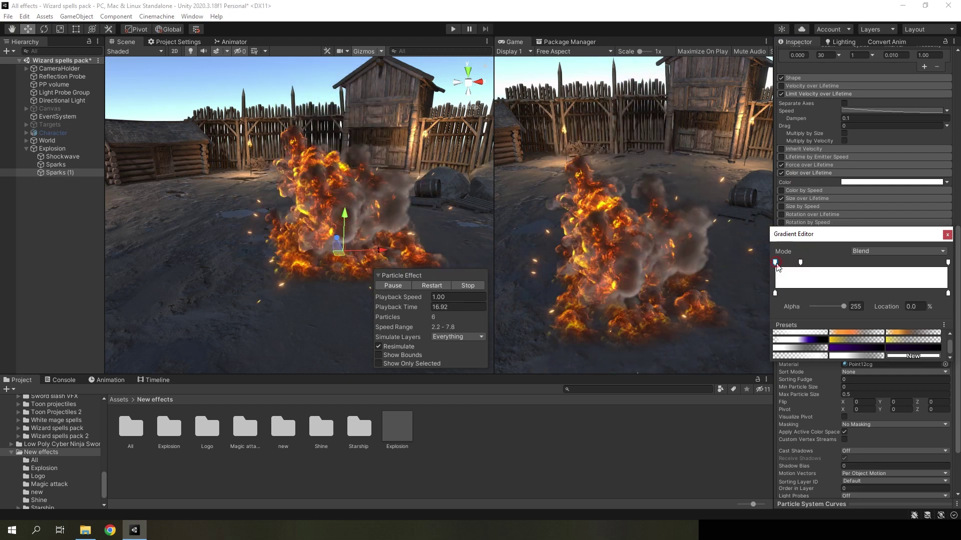
left_click_drag(844, 306, 755, 312)
left_click(395, 289)
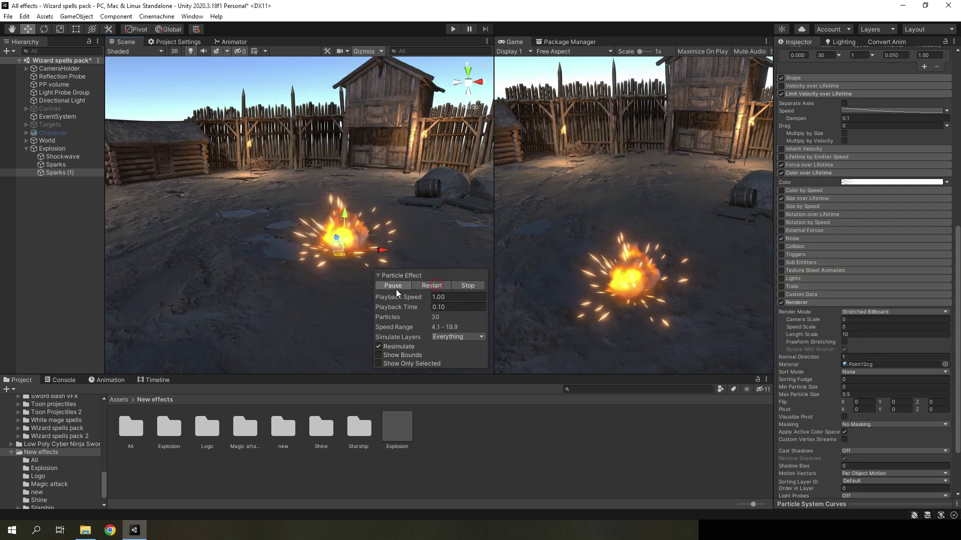
Step: Pause and rewind the preview, then recheck the Sparks (1) colour-over-lifetime gradient
left_click(392, 286)
left_click_drag(422, 310, 346, 313)
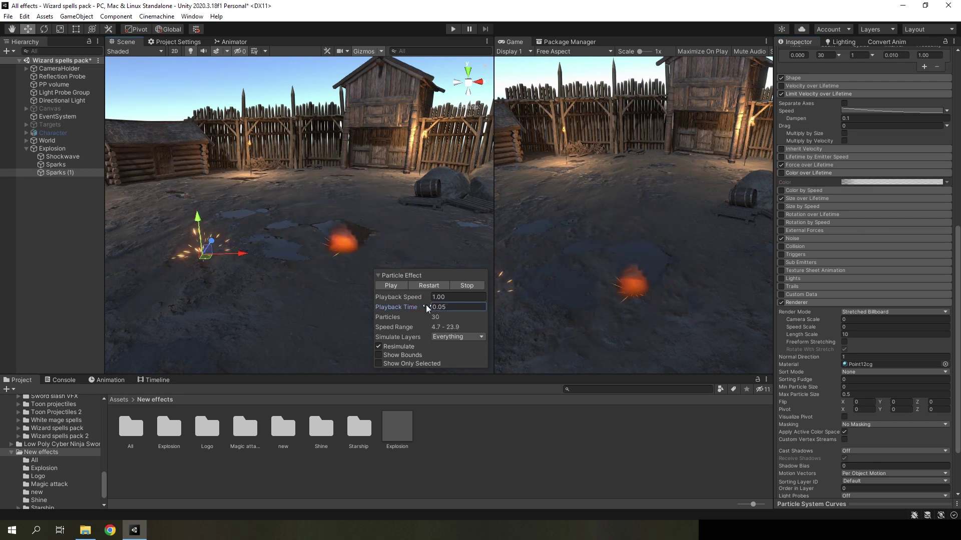
left_click(782, 173)
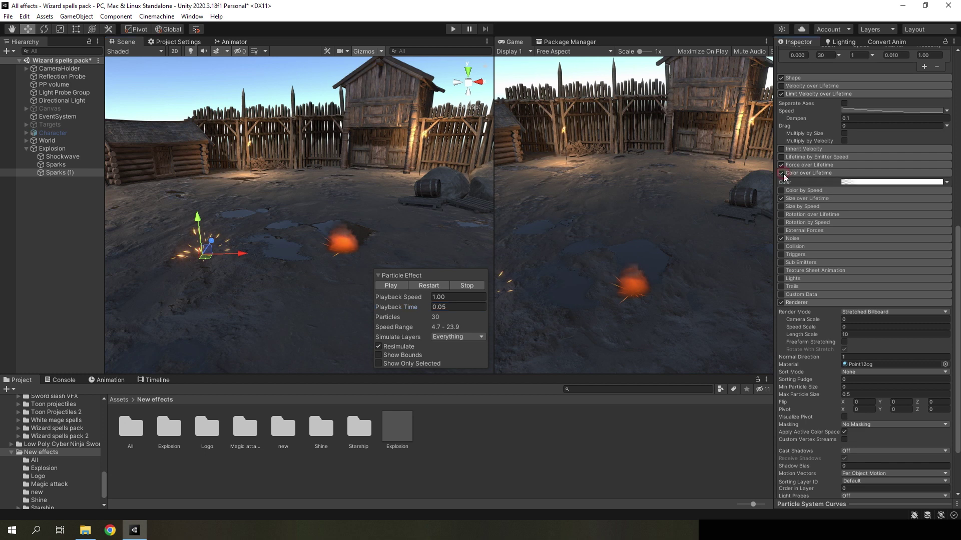
left_click(843, 182)
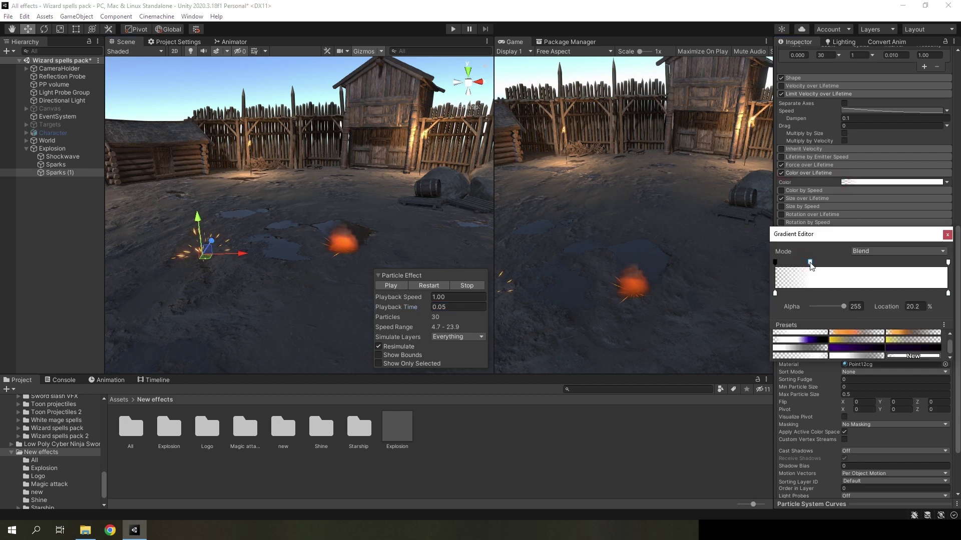
left_click(948, 235)
Step: Replay the explosion repeatedly to preview both spark layers scattering
scroll(873, 150, "up", 10)
scroll(873, 87, "up", 3)
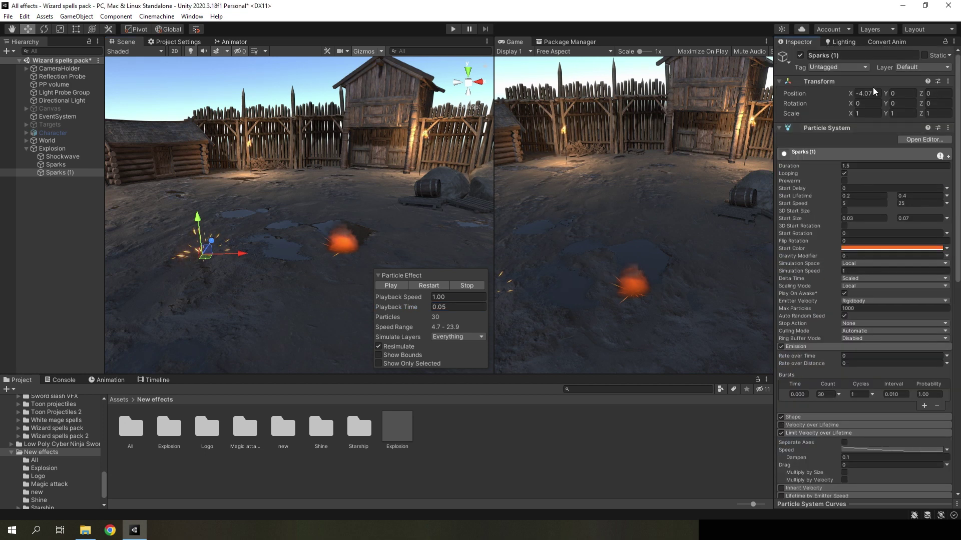
left_click(439, 288)
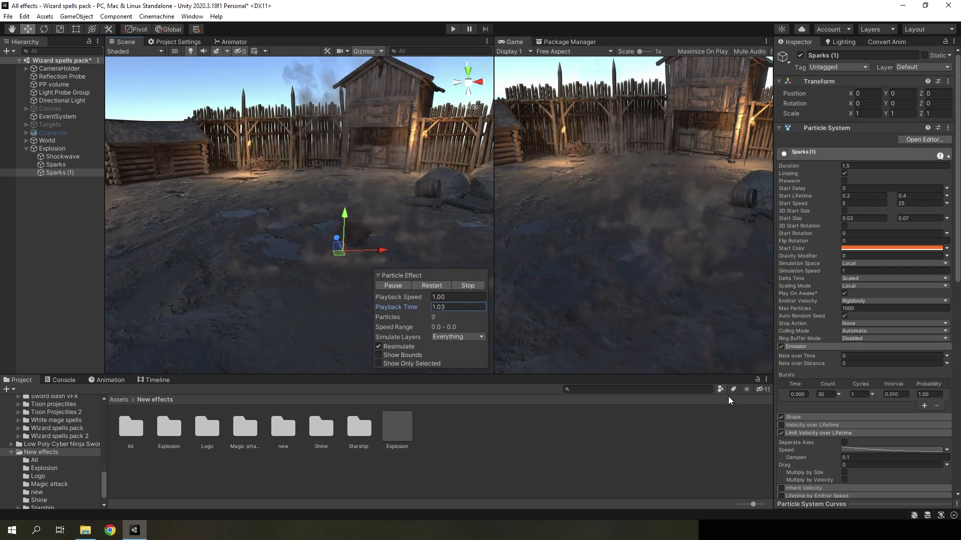
left_click(801, 433)
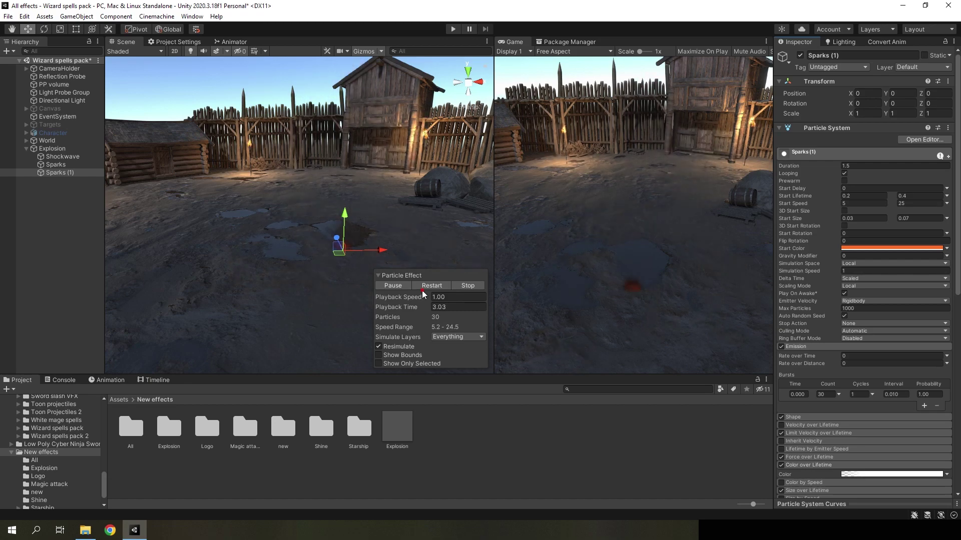
left_click(422, 286)
left_click(422, 287)
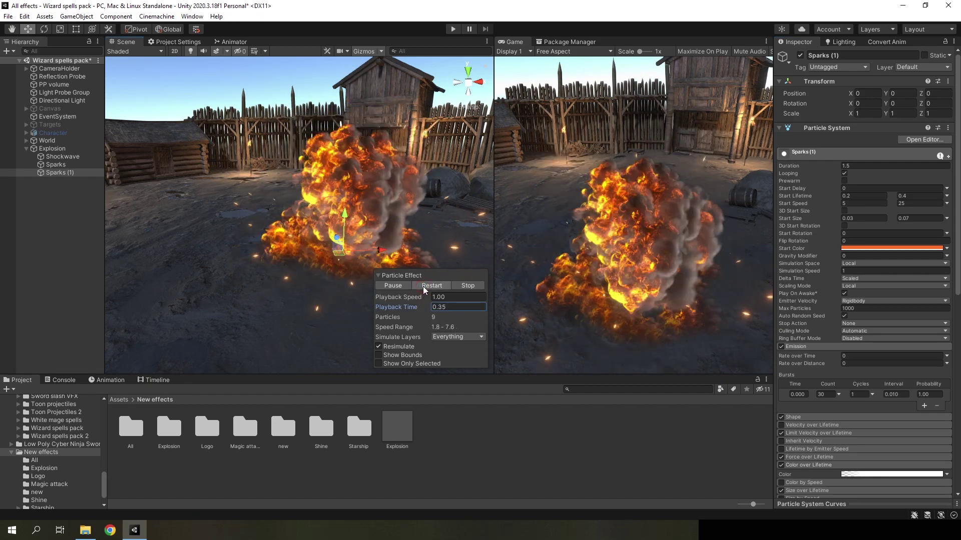
left_click(422, 287)
left_click(422, 286)
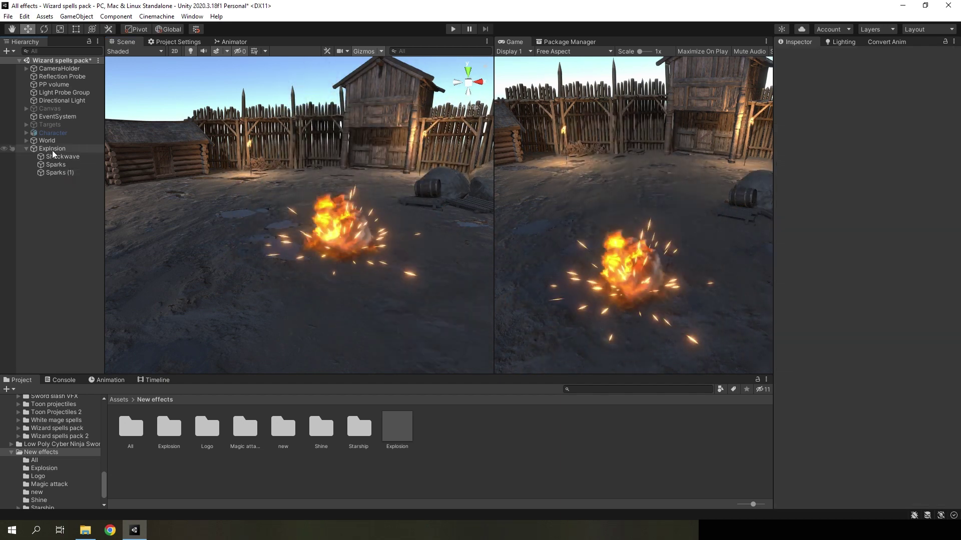
Step: Add a Particle System under Explosion and name it 'light'
right_click(52, 148)
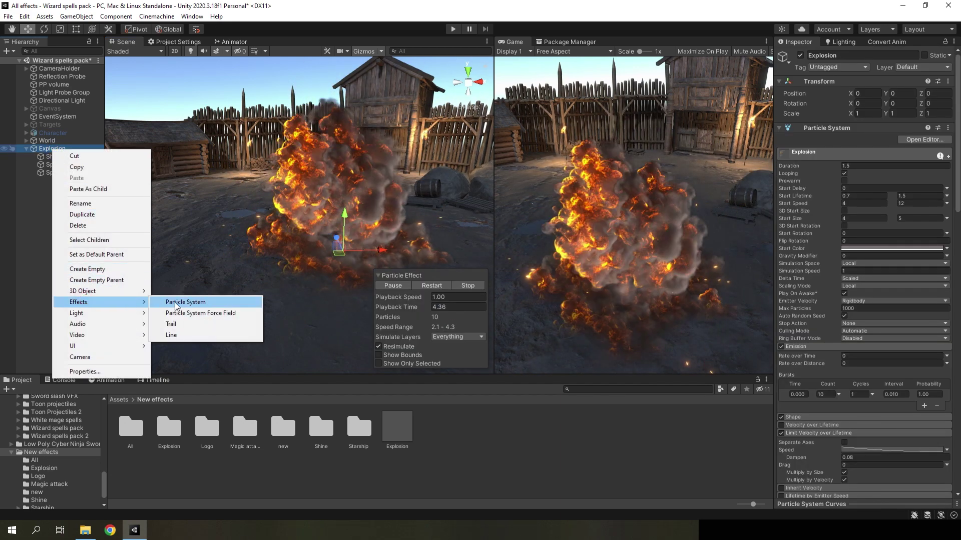
left_click(176, 303)
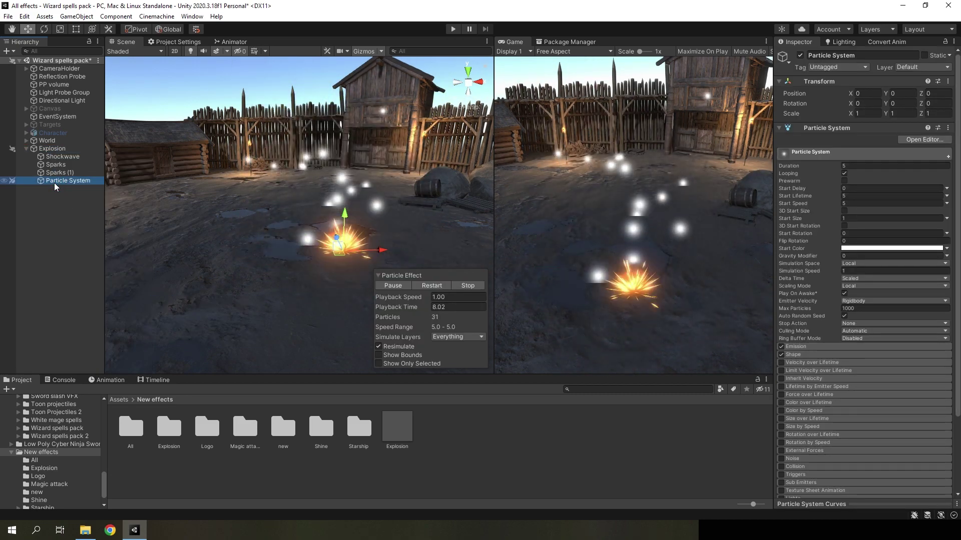
left_click(49, 181)
type("light")
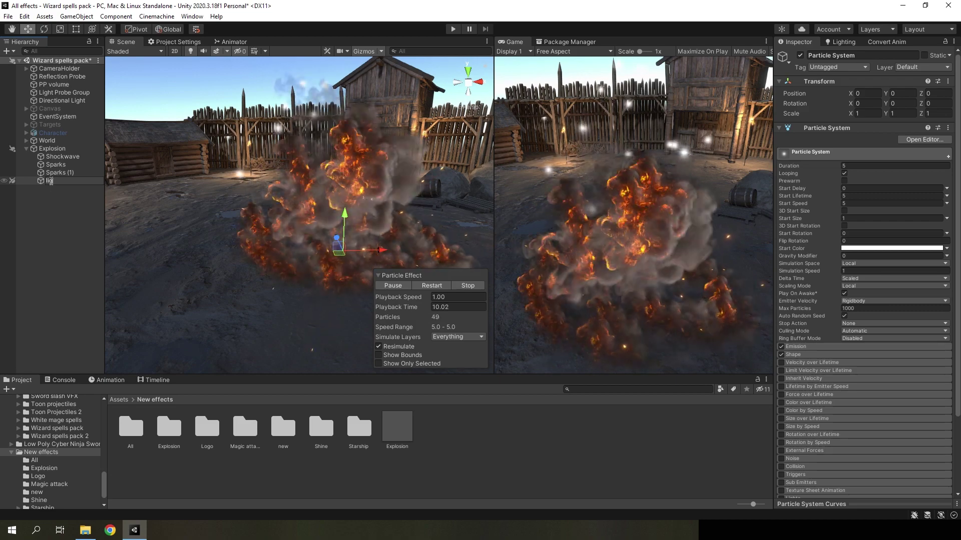
left_click(41, 213)
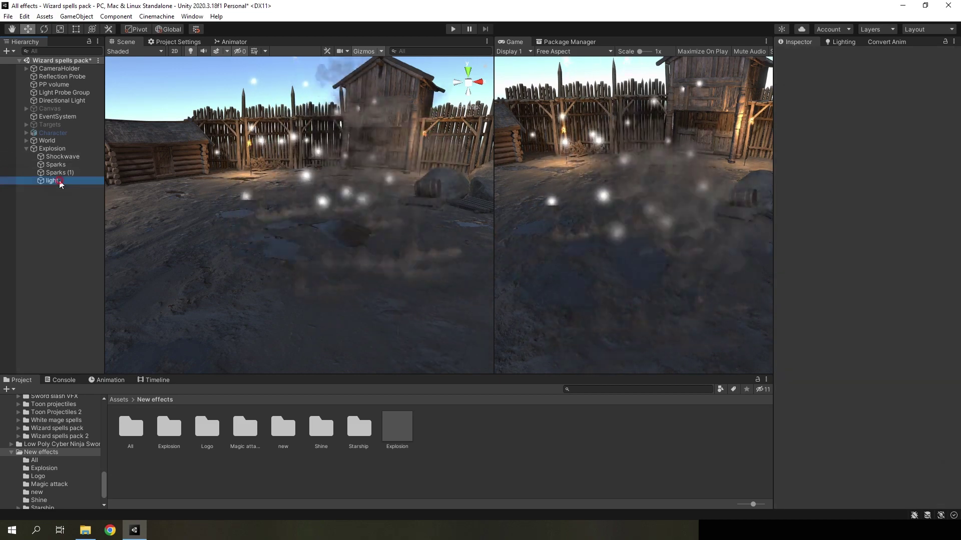
left_click(52, 180)
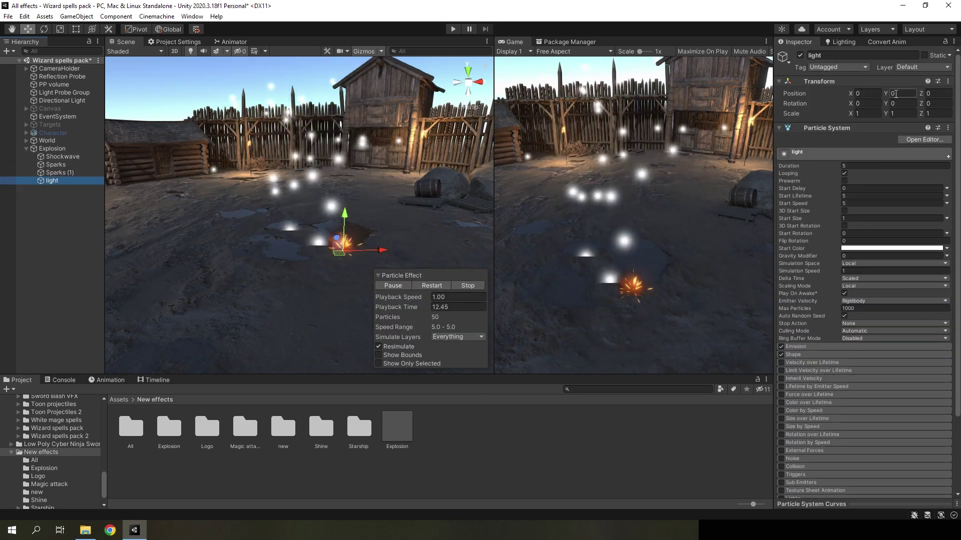
Step: Place light at Y 1 with start speed 0 and a short start lifetime
left_click(896, 94)
type("1")
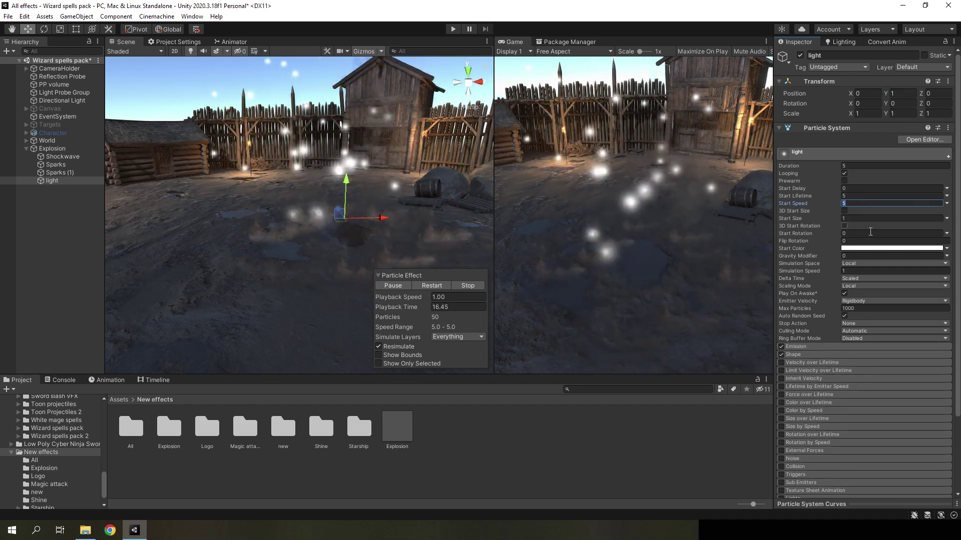
type("0")
left_click(851, 197)
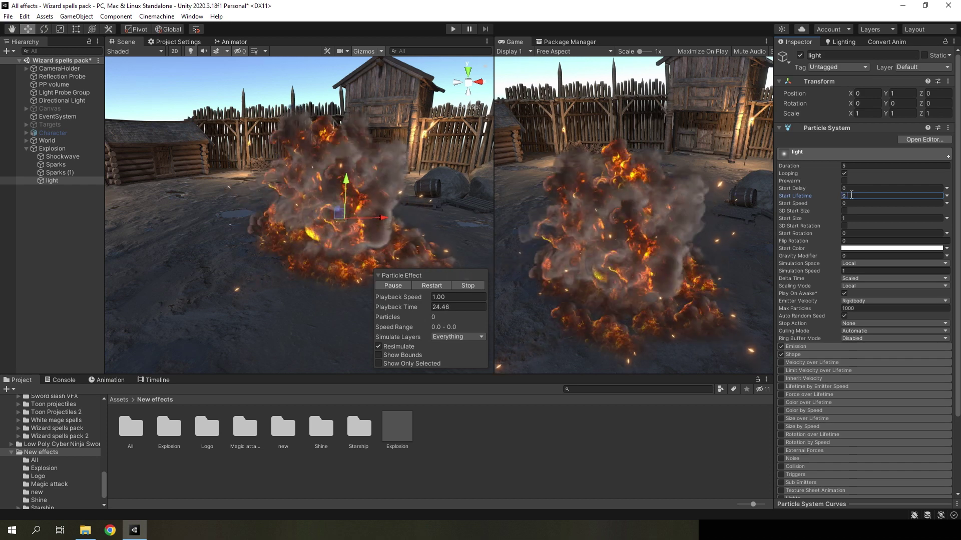
type("0.0001")
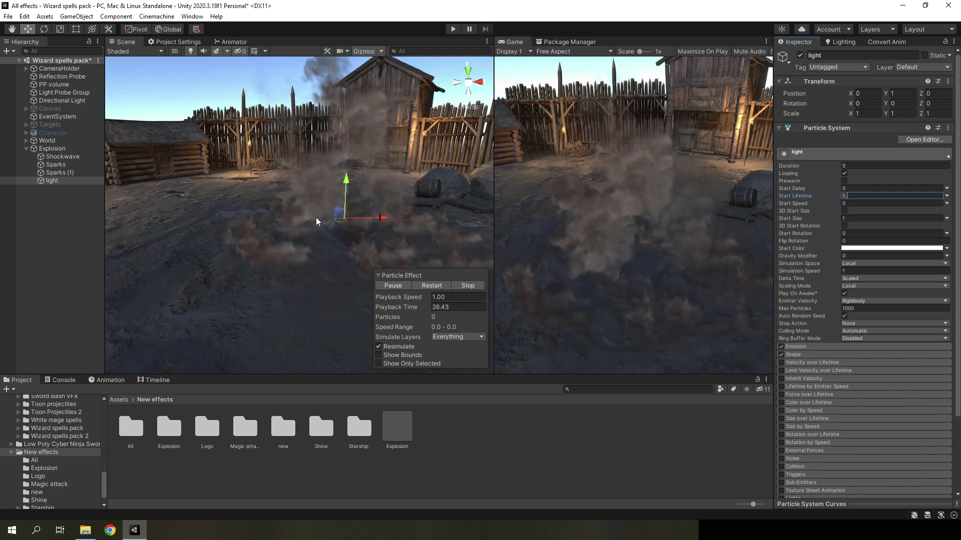
left_click(403, 285)
left_click(422, 287)
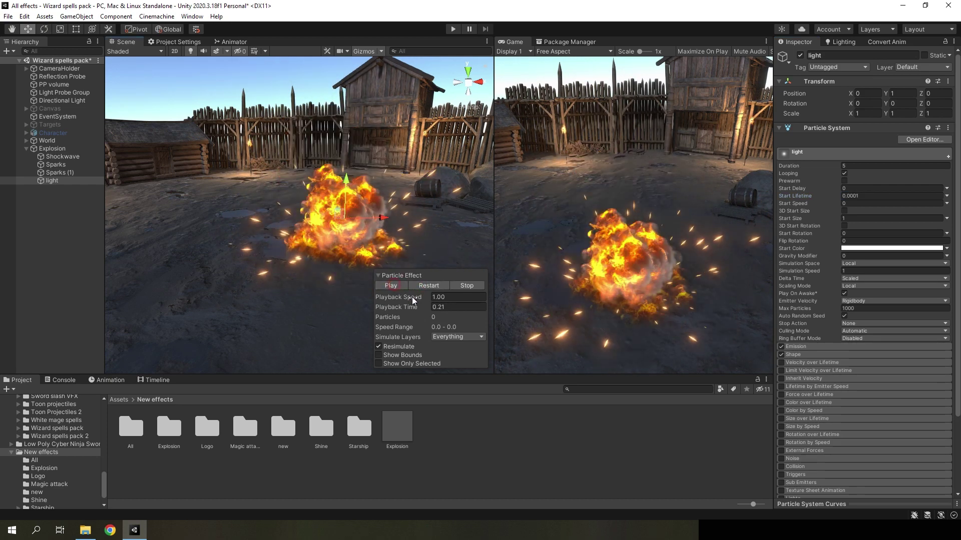
left_click_drag(419, 307, 619, 304)
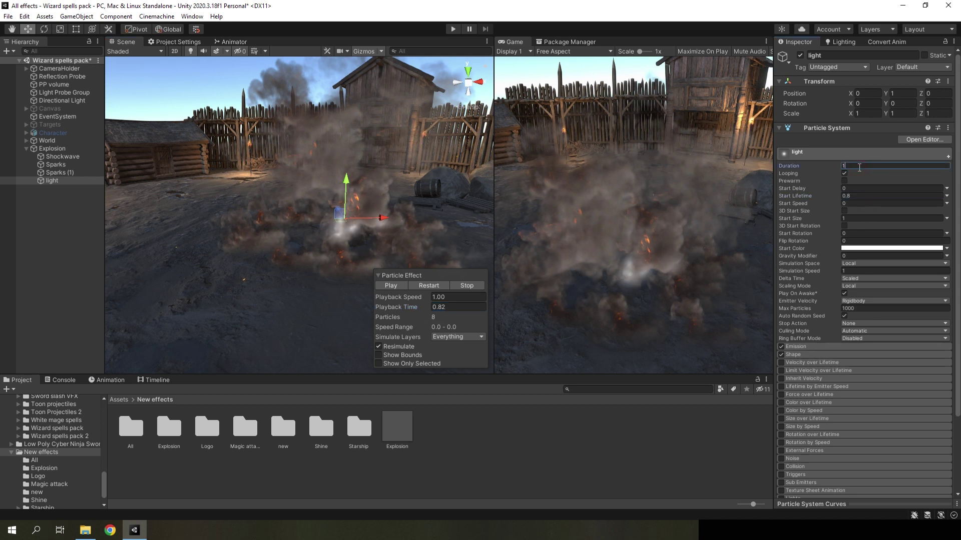
type(".5")
Step: Give light an orange FF7A00 start colour and turn off its Shape module
left_click(862, 250)
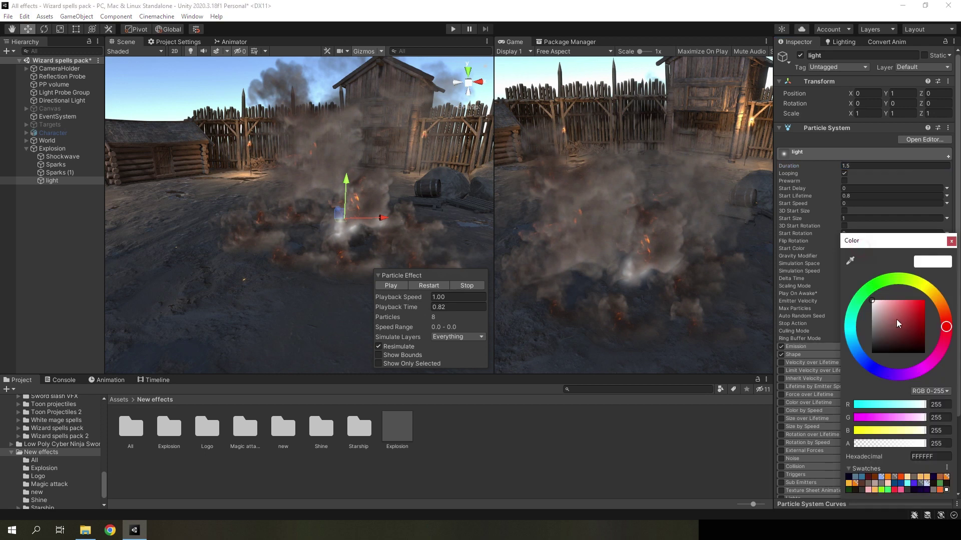
left_click(446, 287)
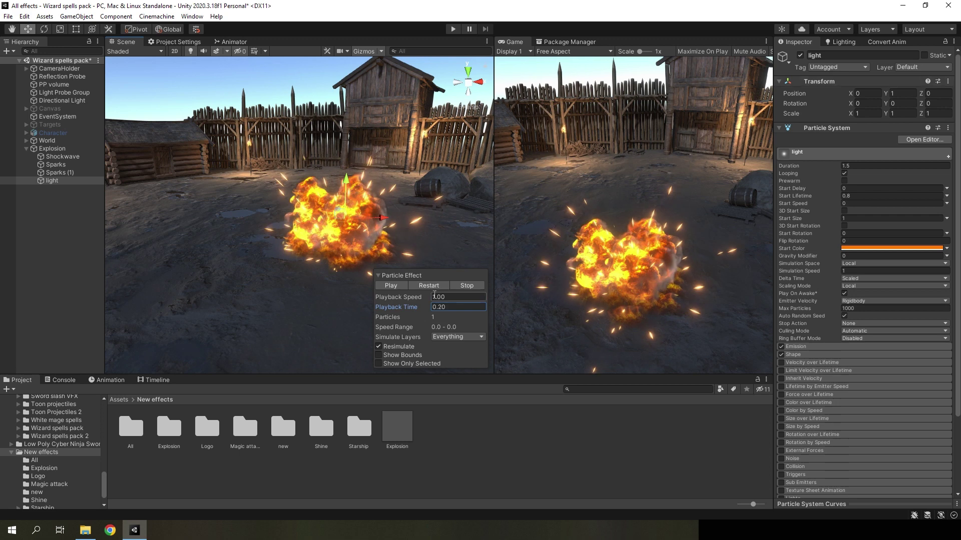
left_click(781, 355)
left_click_drag(415, 304, 375, 227)
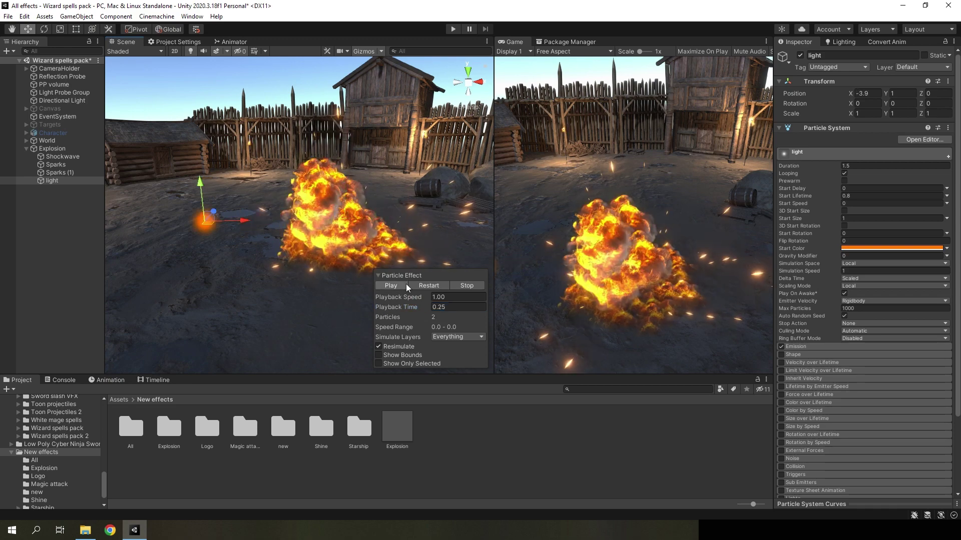
left_click_drag(414, 310, 586, 299)
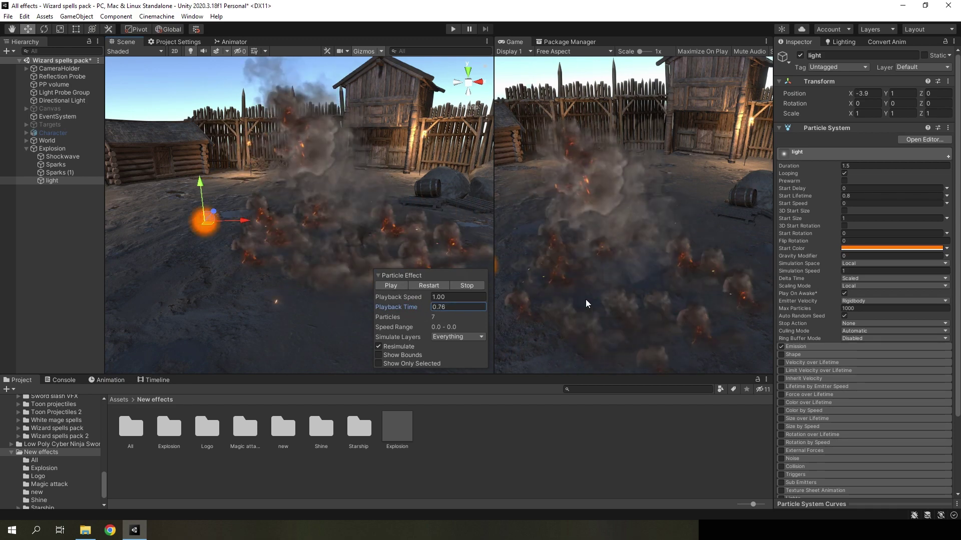
scroll(946, 368, "down", 3)
Step: Enable Color over Lifetime on light with a fading gradient
left_click(782, 313)
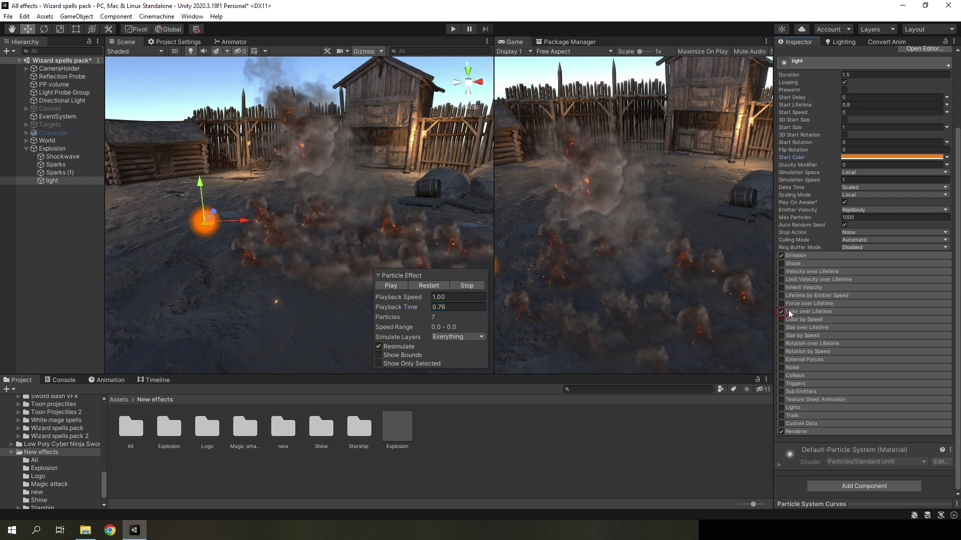
left_click(858, 321)
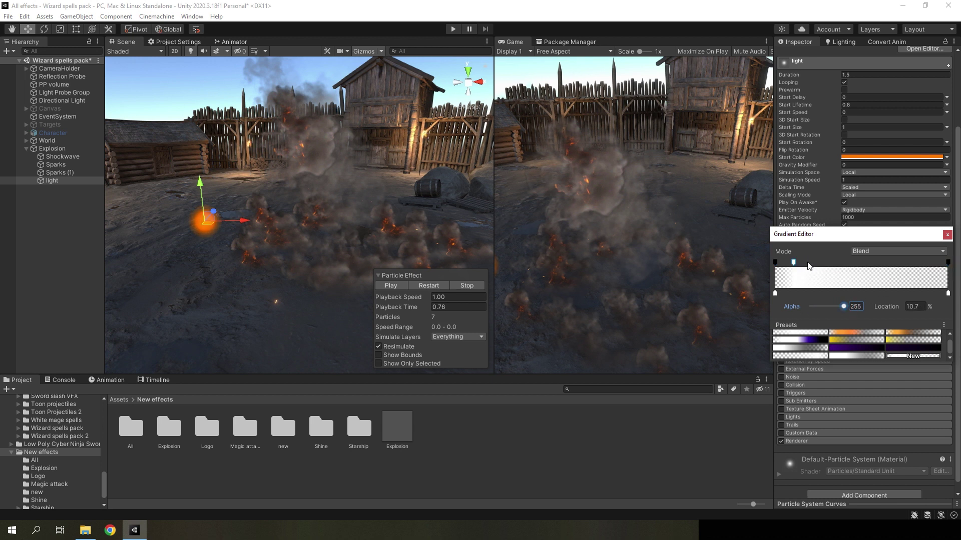
left_click(949, 235)
scroll(843, 357, "down", 1)
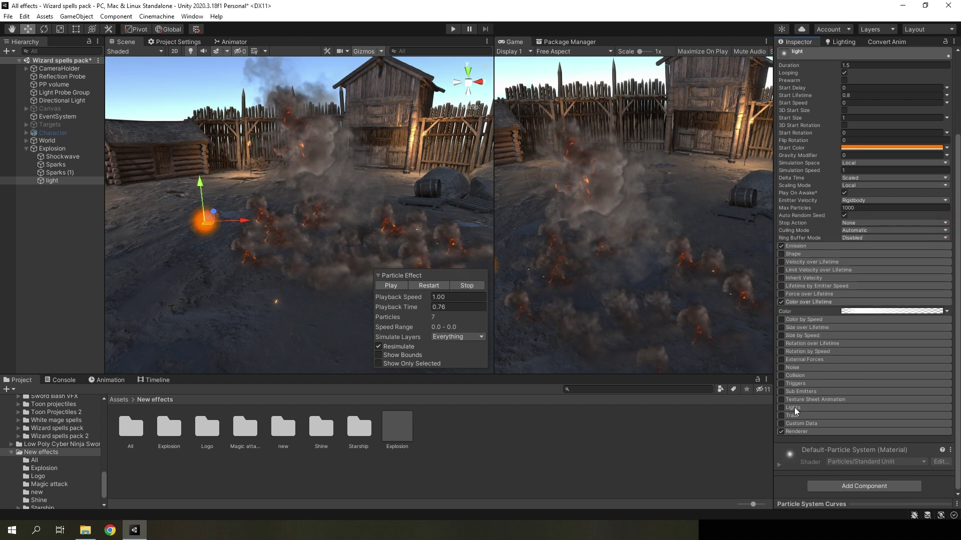
Step: Enable the Lights module using a new, disabled Light component as its template, range multiplier 2
left_click(781, 407)
scroll(863, 365, "down", 3)
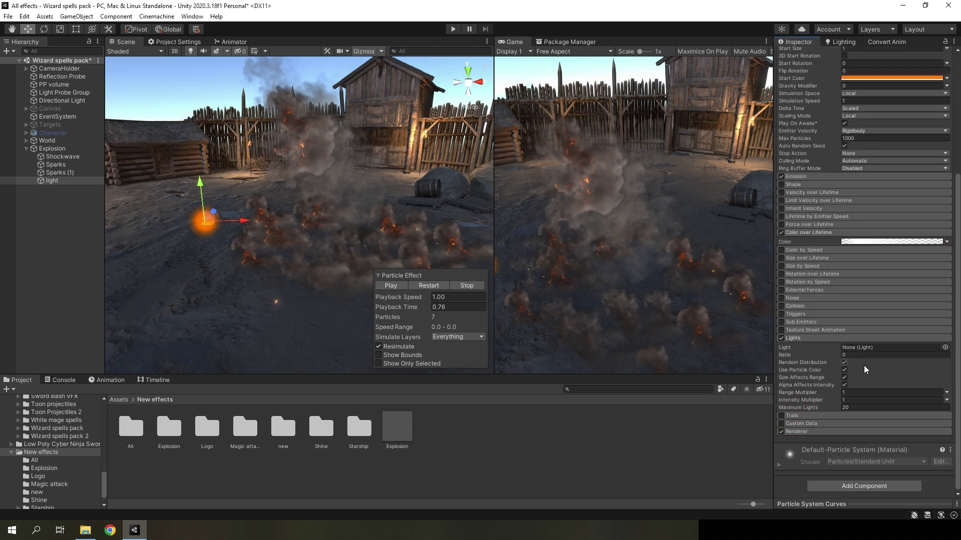
left_click(853, 486)
type("light")
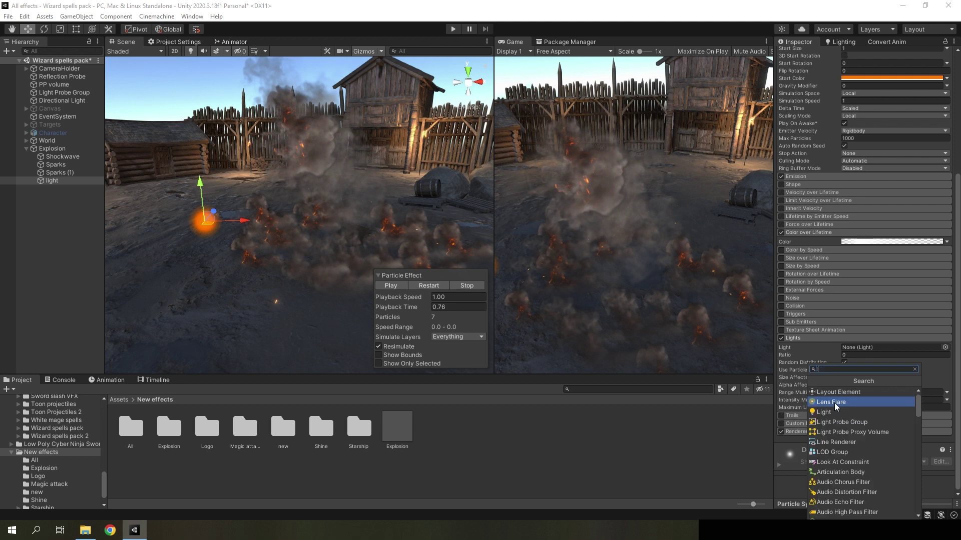
left_click(831, 399)
scroll(901, 391, "down", 5)
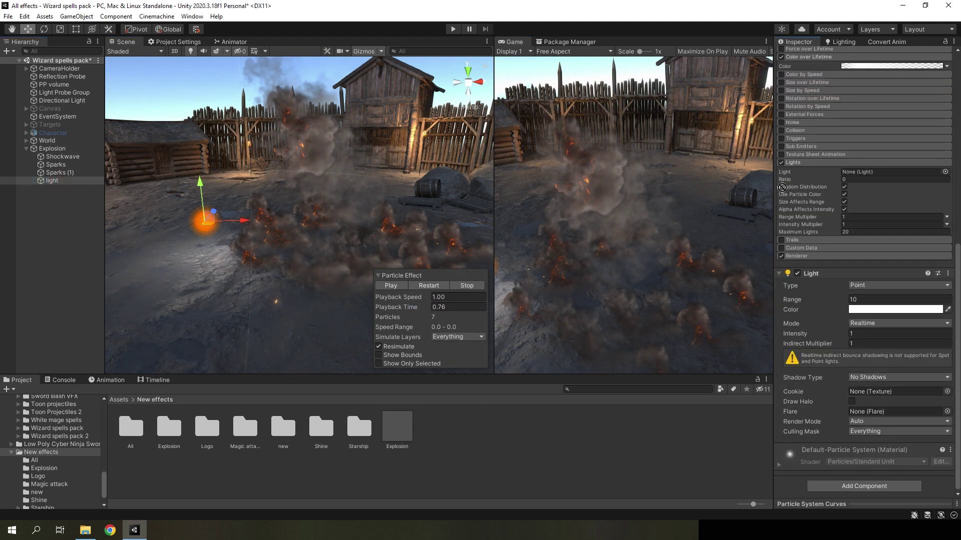
left_click_drag(849, 170, 849, 170)
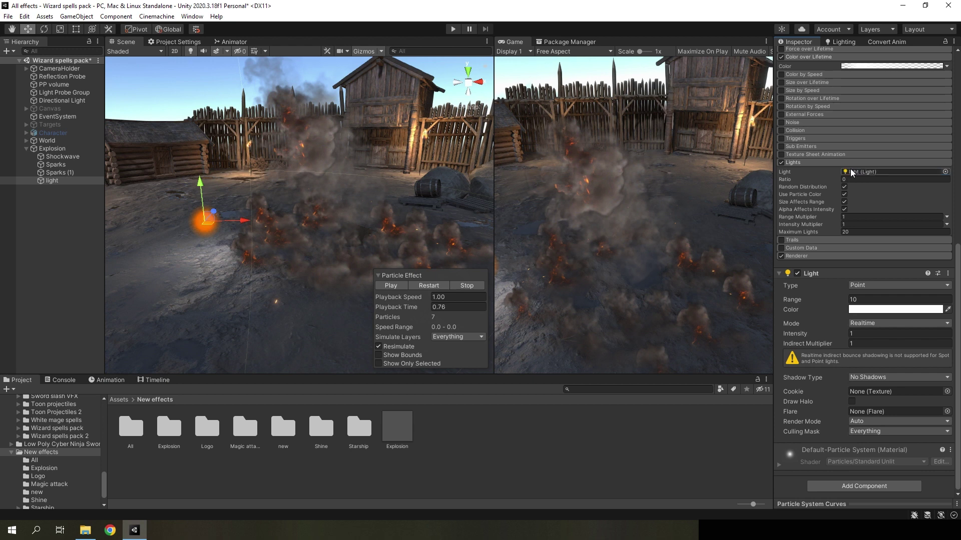
left_click(797, 273)
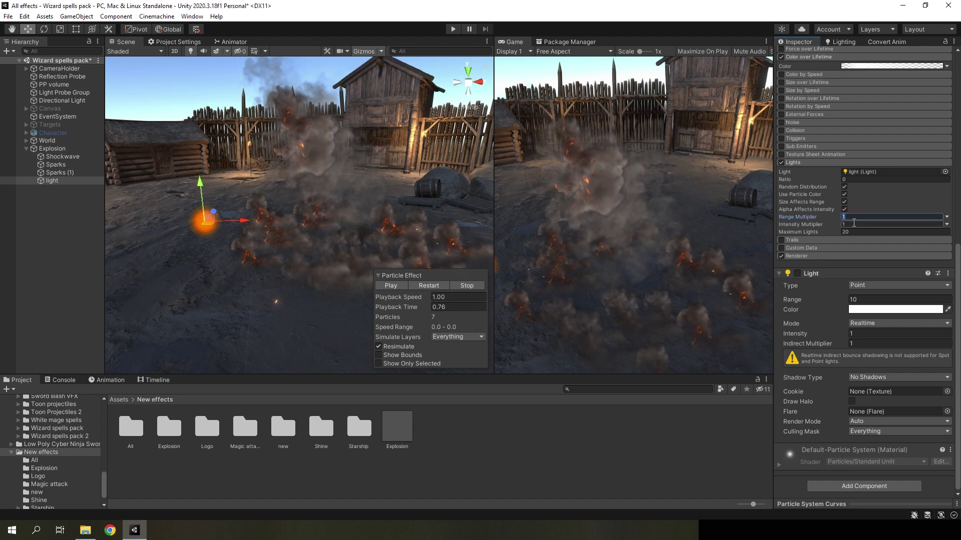
left_click_drag(349, 200, 395, 211, "alt")
left_click(429, 283)
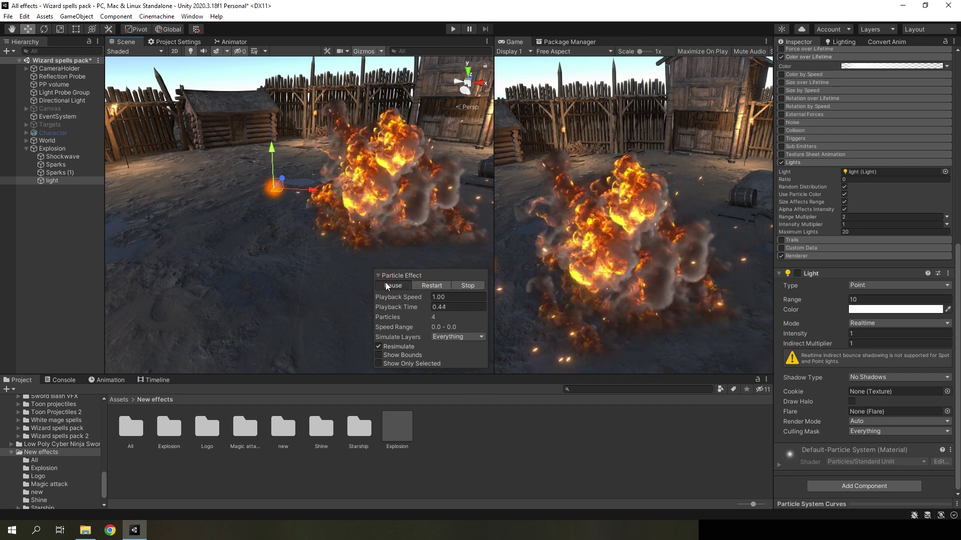
Step: Pause the explosion preview, orbit to a new angle, and replay the effect
left_click(401, 285)
left_click_drag(334, 250, 610, 234, "alt")
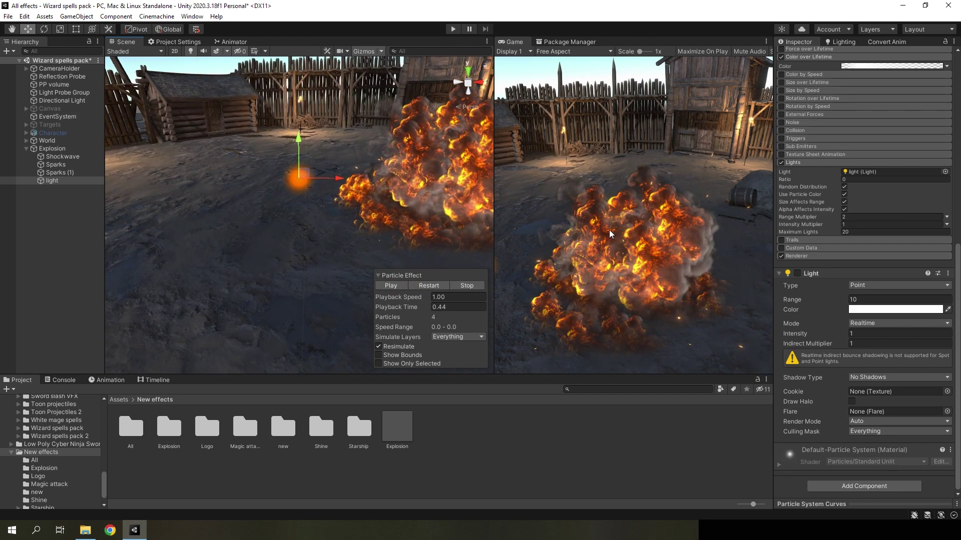
type("1")
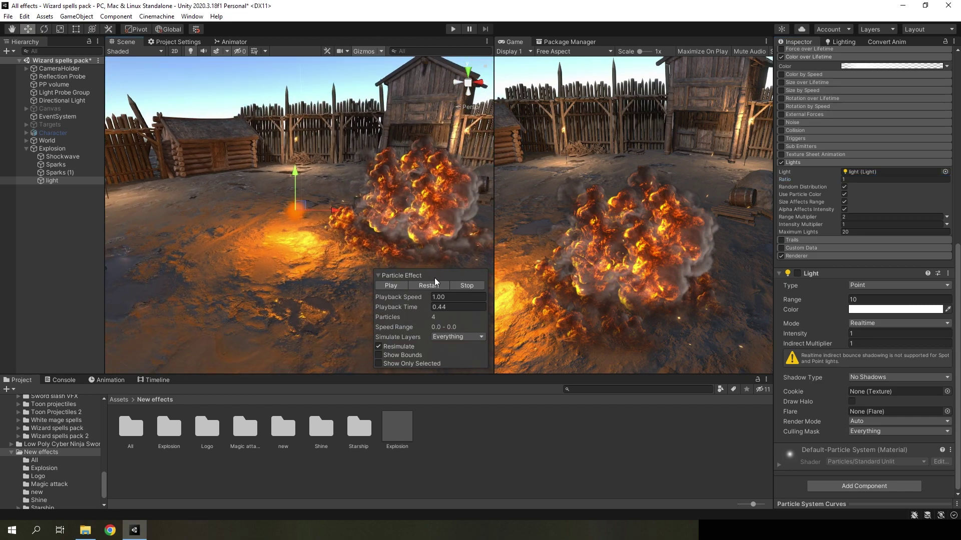
left_click(431, 284)
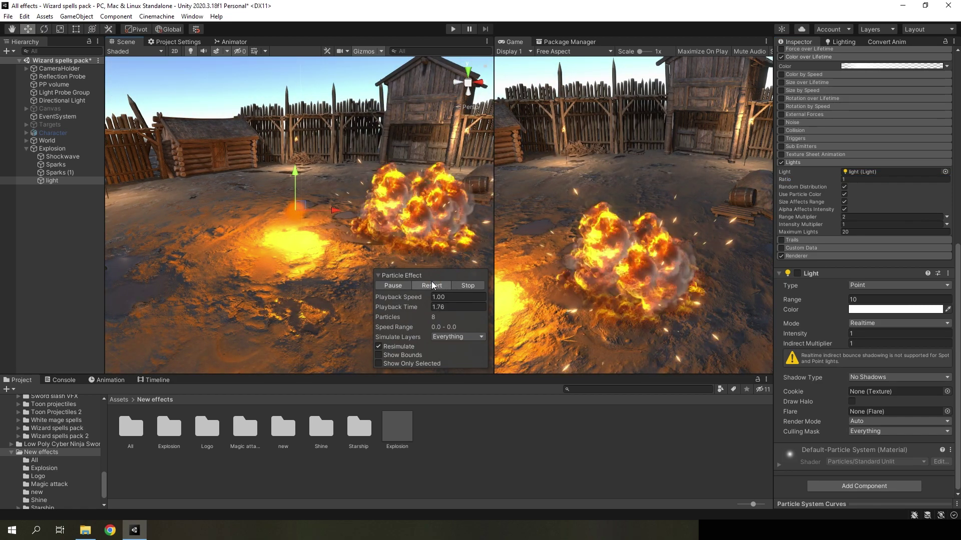
Step: Set the Light particle's Emission Rate over Time to 0 and add a single Burst of Count 1
scroll(809, 207, "up", 5)
left_click(789, 271)
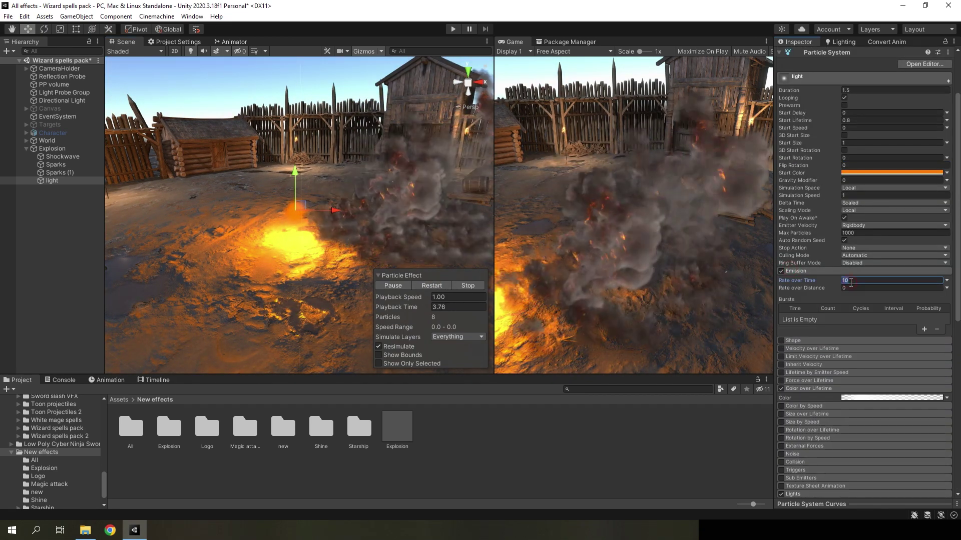
type("0")
left_click(924, 329)
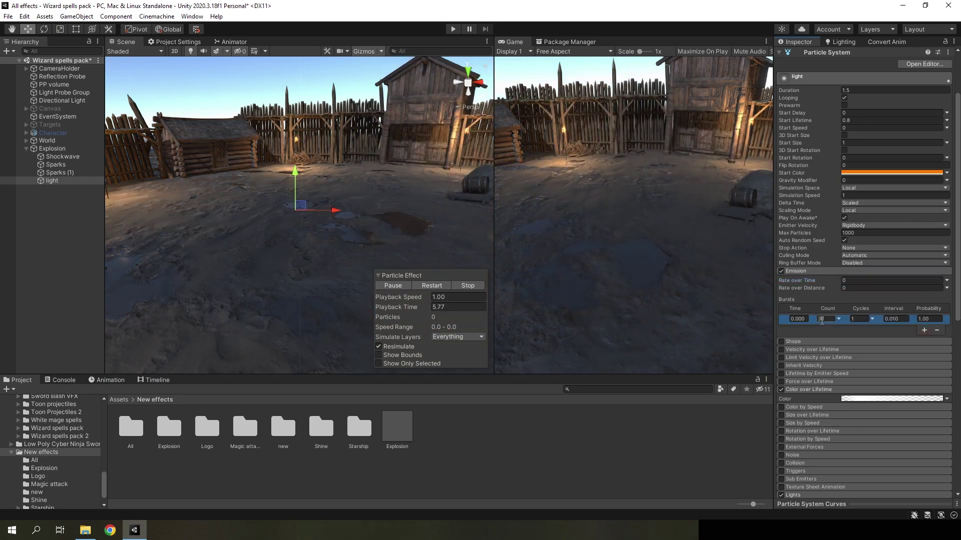
left_click(826, 319)
type("1")
left_click(425, 285)
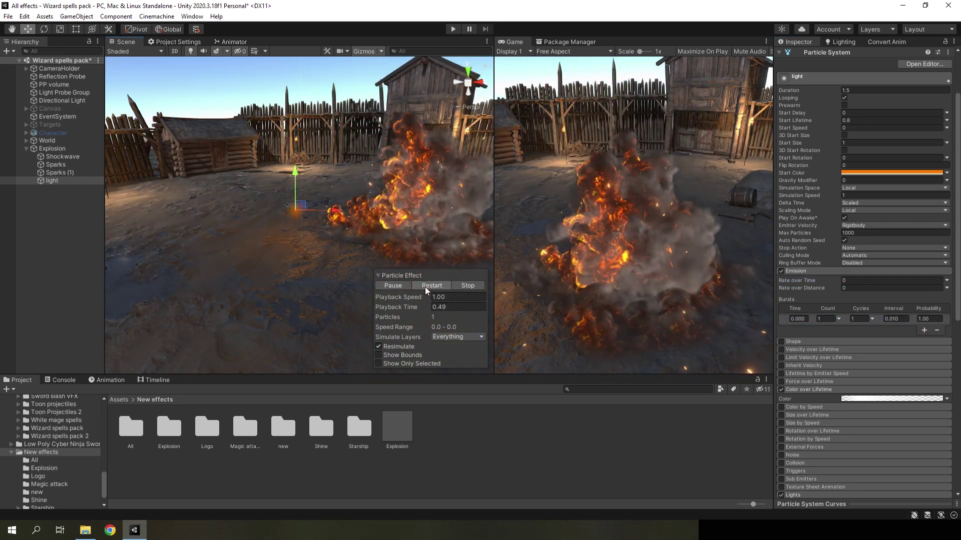
Step: Set the Light particle's Transform Position X to 0 to centre it on the explosion
scroll(867, 144, "up", 3)
left_click(868, 93)
type("0")
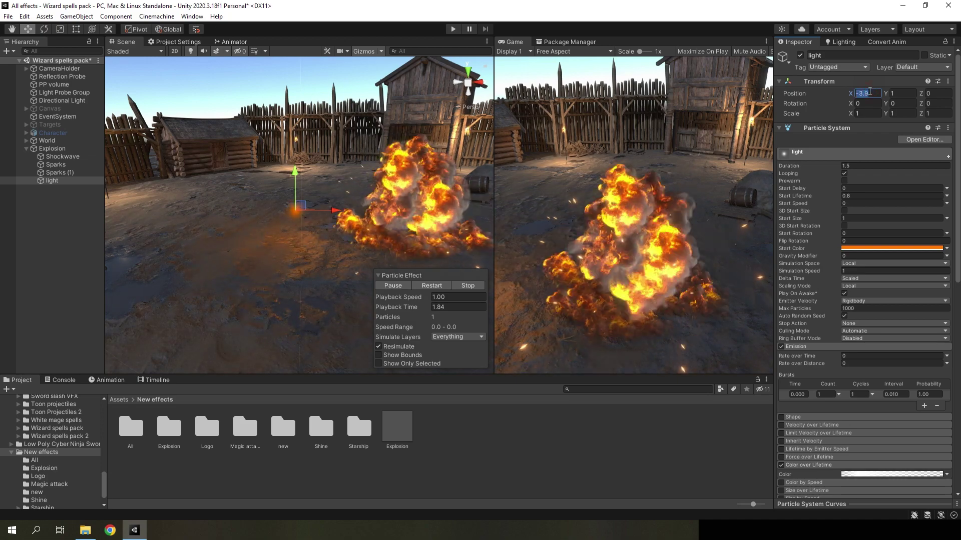
left_click_drag(383, 200, 393, 208, "alt")
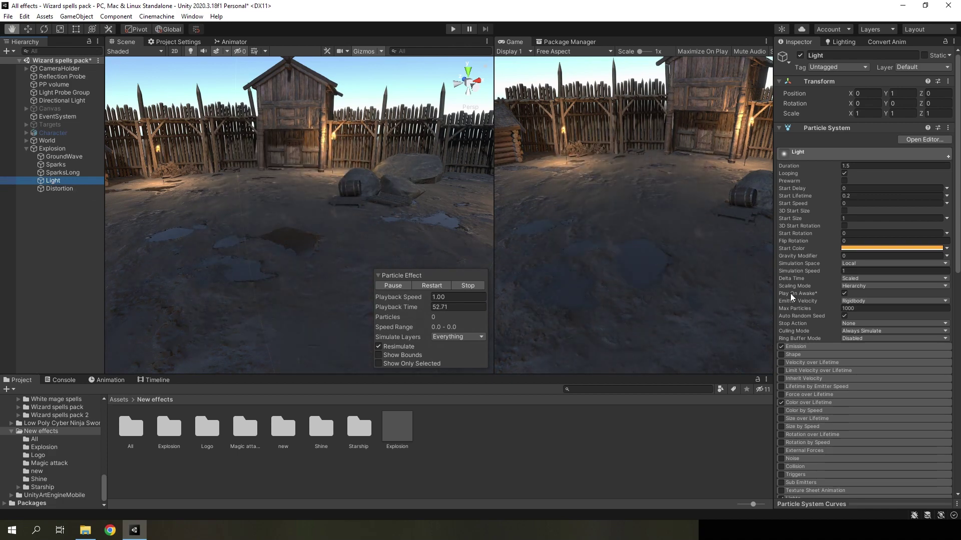
Step: Set the Light particle's Renderer Render Mode to None so it only casts light
scroll(811, 300, "down", 10)
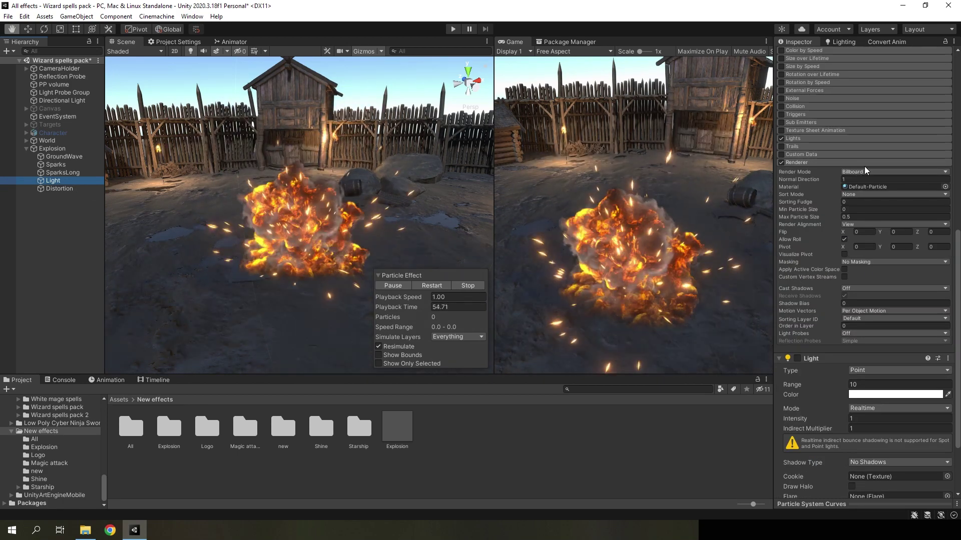
left_click(855, 172)
left_click(866, 237)
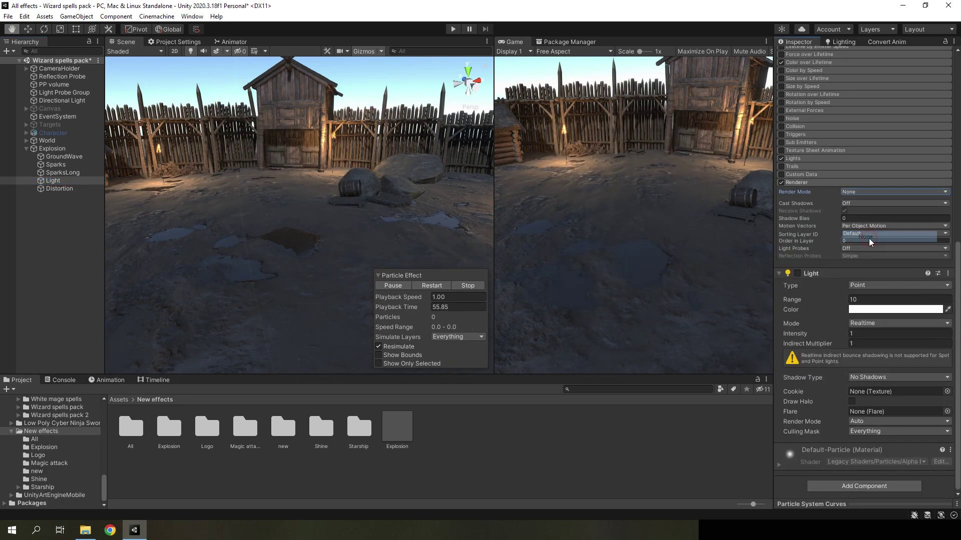
left_click_drag(340, 202, 335, 215, "alt")
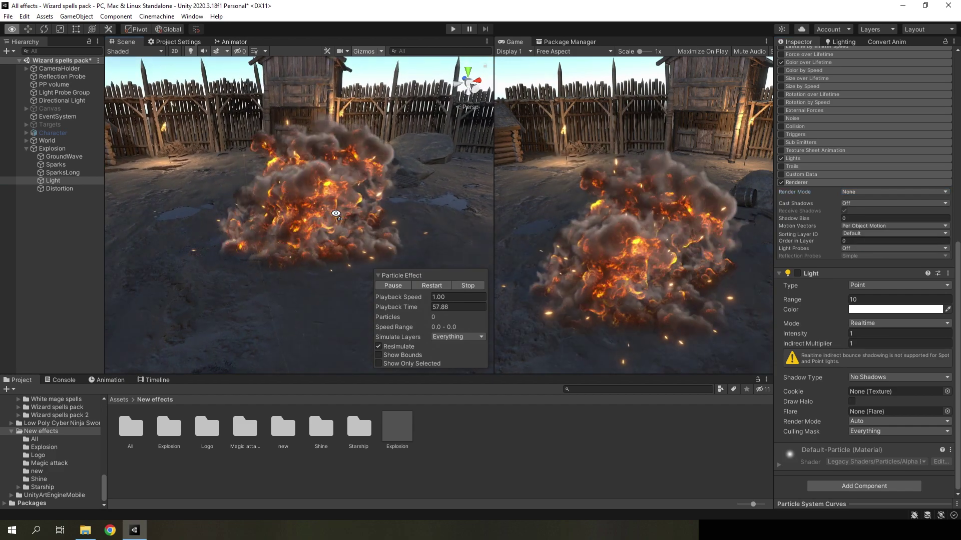
Step: Select Distortion, toggle its Shape module, and open the New effects folder's context menu
left_click(55, 189)
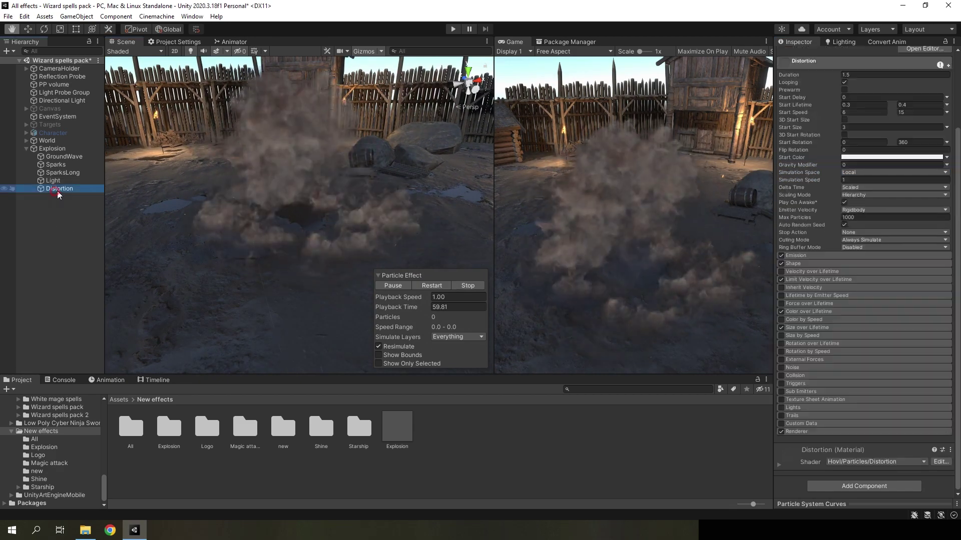
left_click_drag(382, 197, 381, 180, "alt")
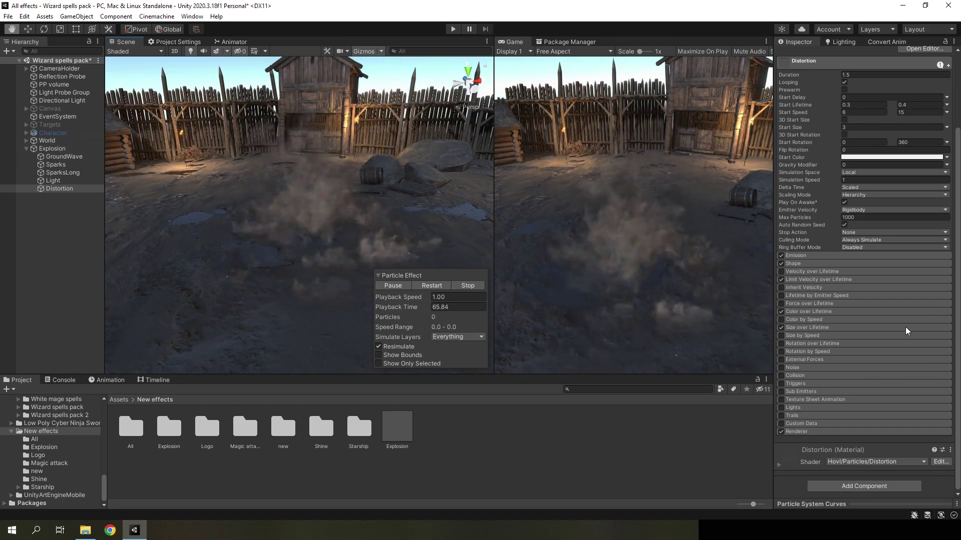
left_click(801, 263)
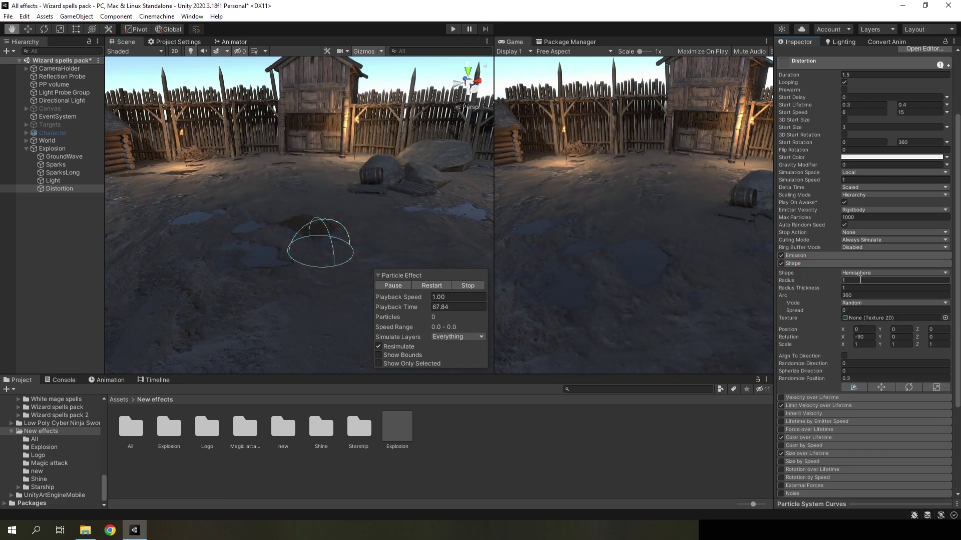
left_click(802, 264)
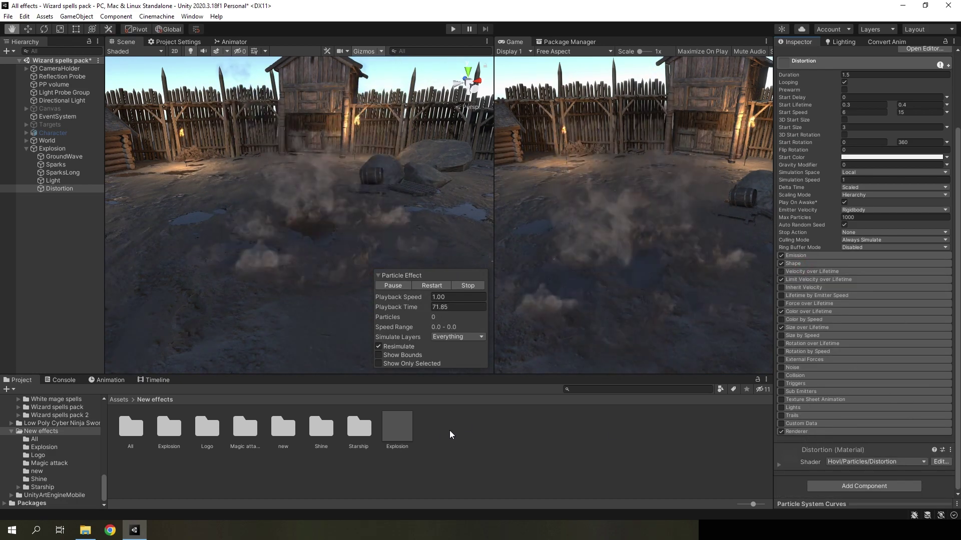
right_click(448, 429)
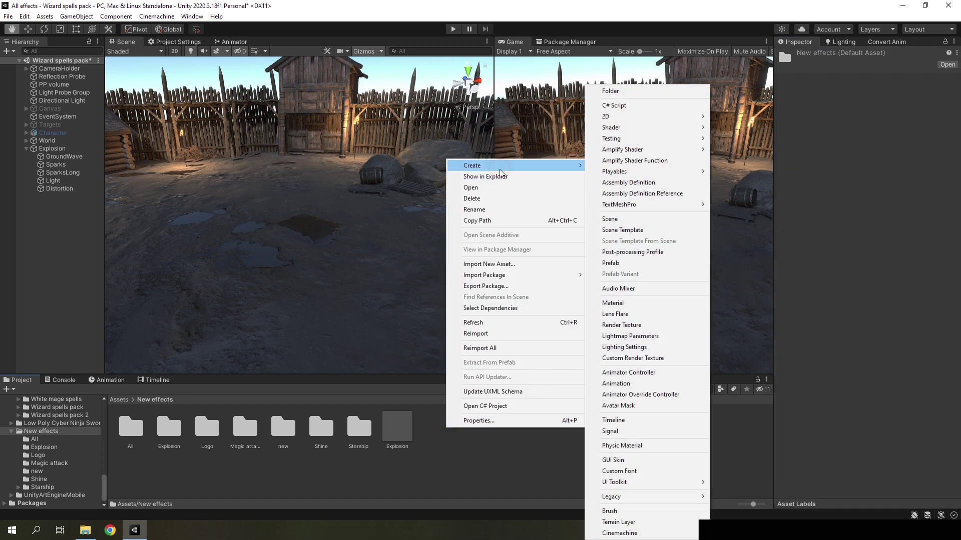
Step: Create a new material in New effects using the Particles/Standard Unlit shader
mouse_move(476, 166)
left_click(622, 291)
left_click(848, 65)
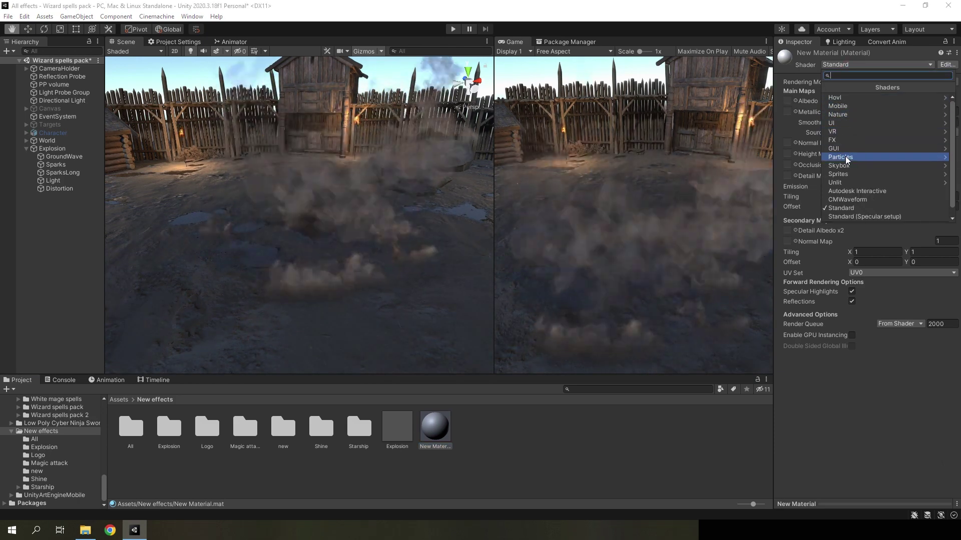
left_click(845, 157)
left_click(848, 106)
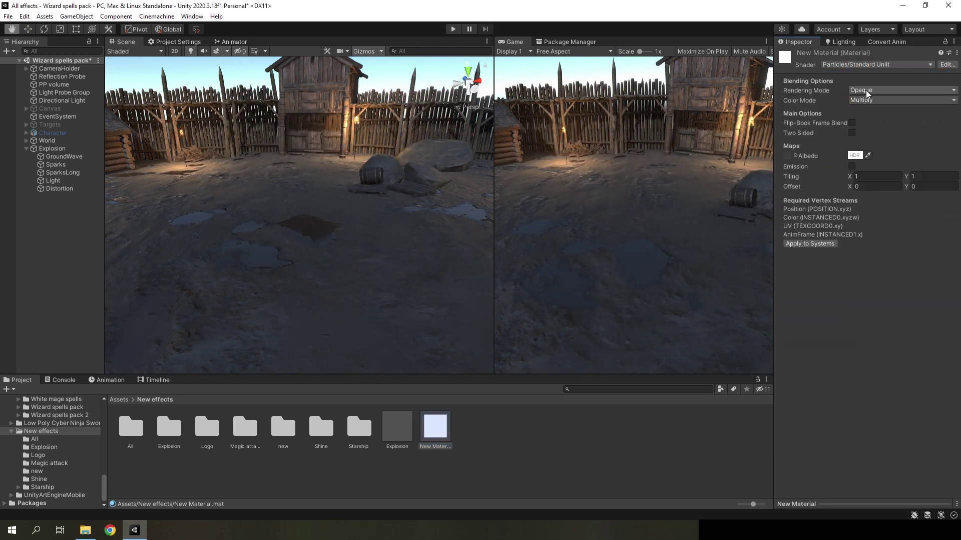
Step: Set the material to Fade rendering, Two Sided, with Soft Particles, Camera Fading and Distortion on
left_click(865, 90)
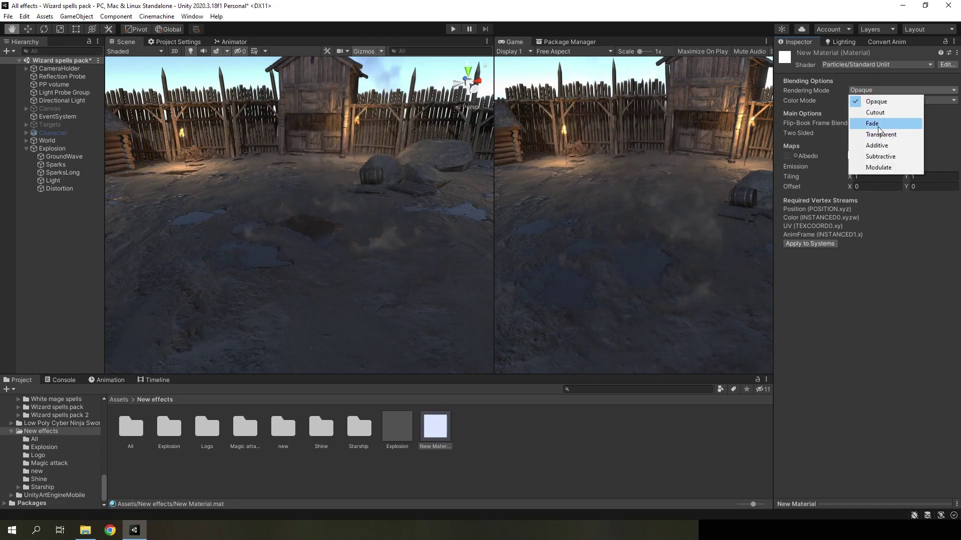
left_click(877, 124)
left_click(852, 134)
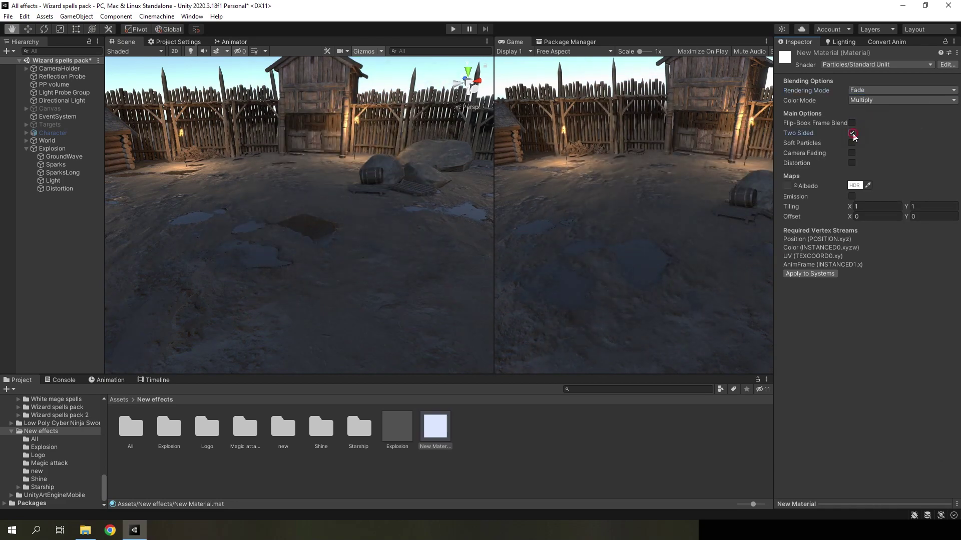
left_click(851, 143)
left_click(852, 173)
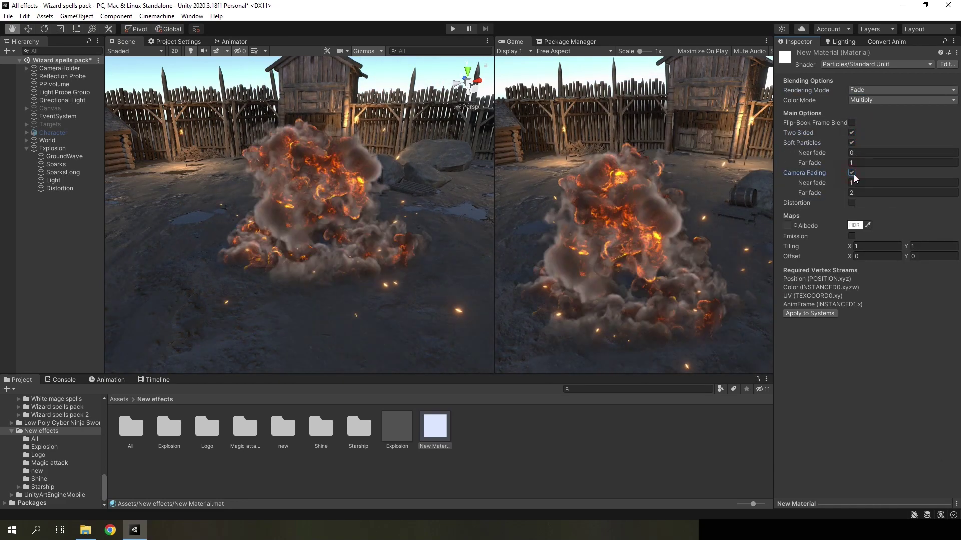
left_click(851, 203)
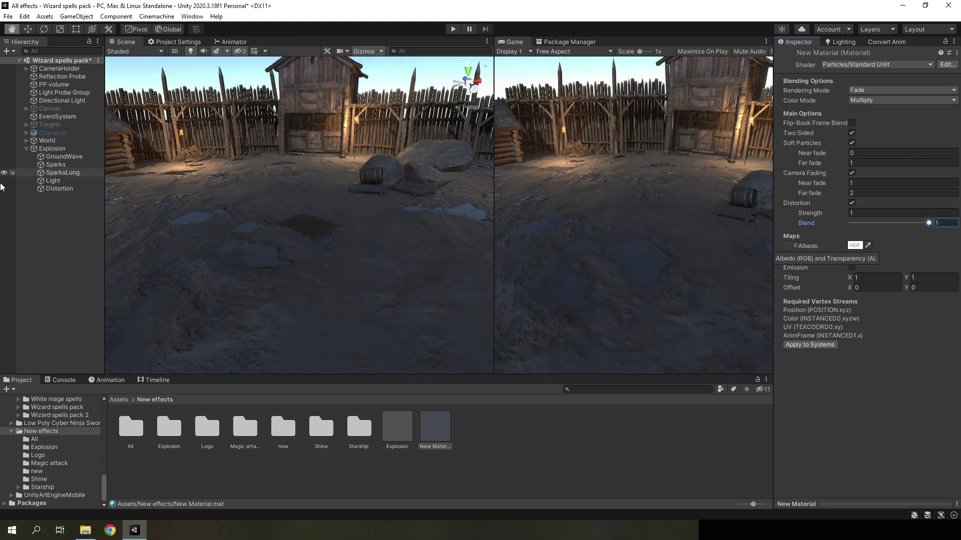
Step: Clear the selection and undock the Scene view into a maximized window
left_click(130, 194)
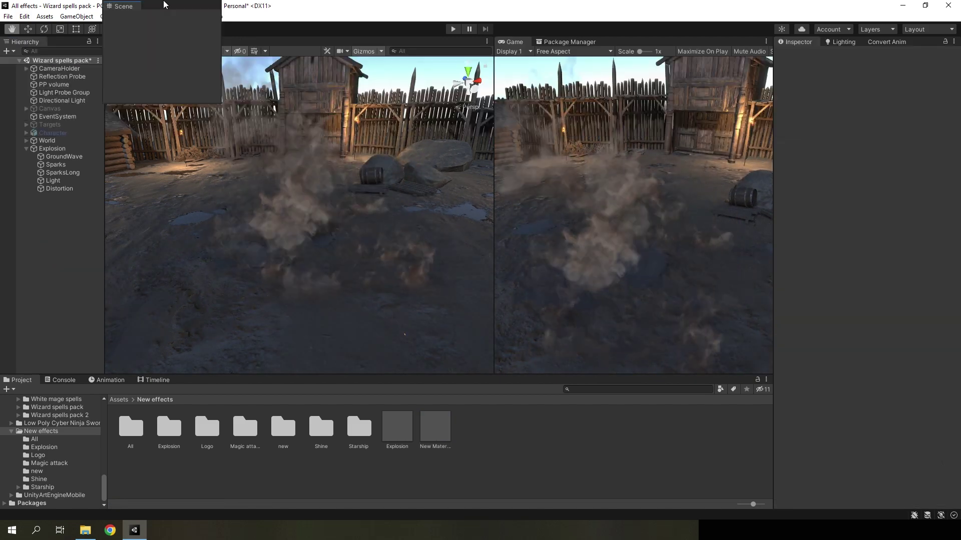
left_click_drag(129, 44, 22, 6)
left_click(379, 11)
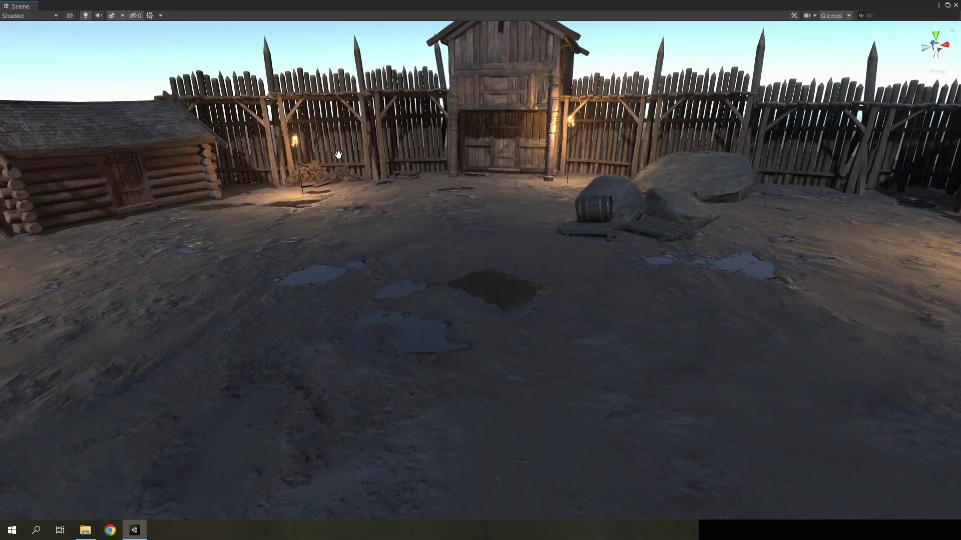
mouse_move(361, 155)
right_mouse_down()
mouse_move(384, 154)
mouse_move(318, 154)
right_mouse_up()
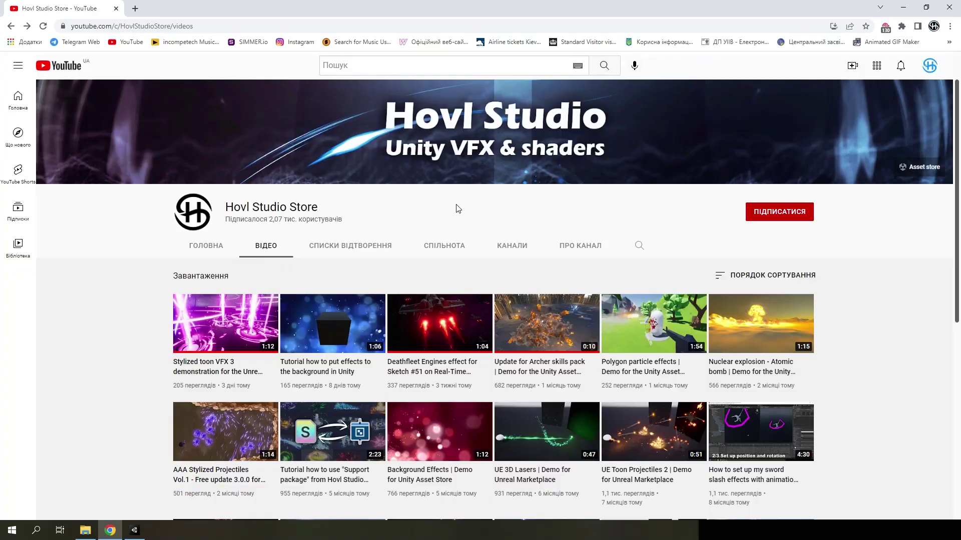
Step: Play the 'Update for Archer skills pack' demo video from the Hovl Studio Store Videos tab
left_click(528, 324)
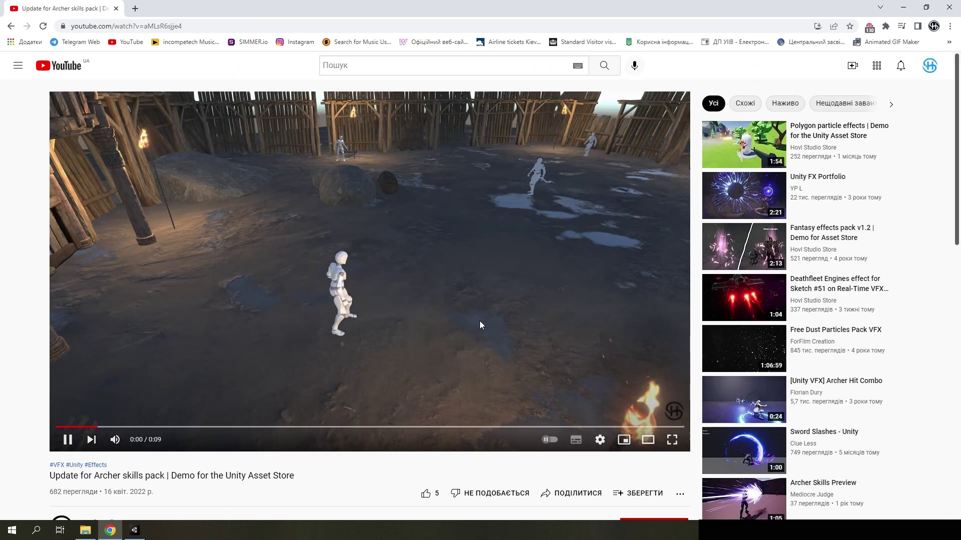